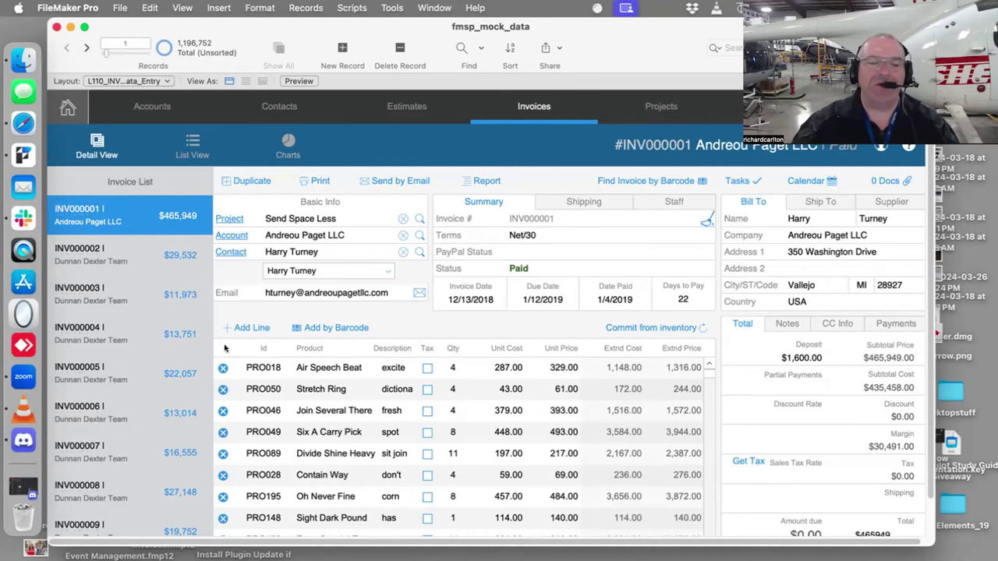
# - Look through the line items of the first invoice
pyautogui.scroll(-5, 228, 350)
pyautogui.scroll(-10, 312, 351)
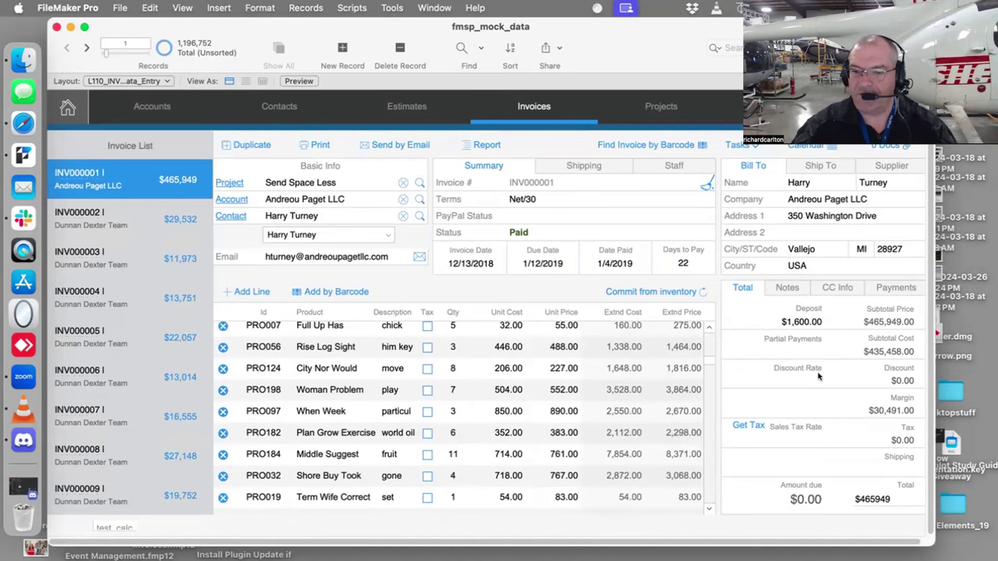
pyautogui.scroll(-5, 705, 385)
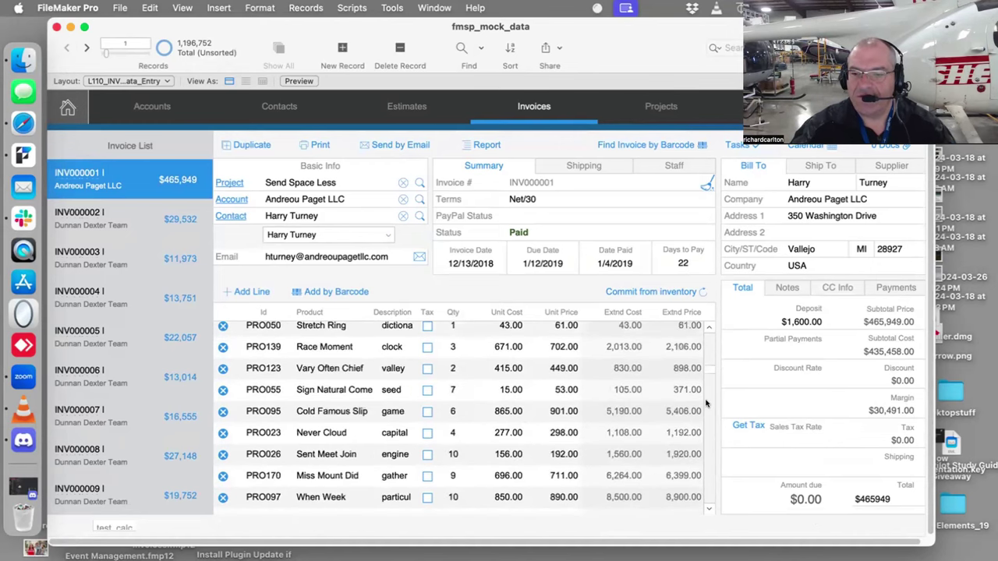
pyautogui.scroll(-5, 563, 503)
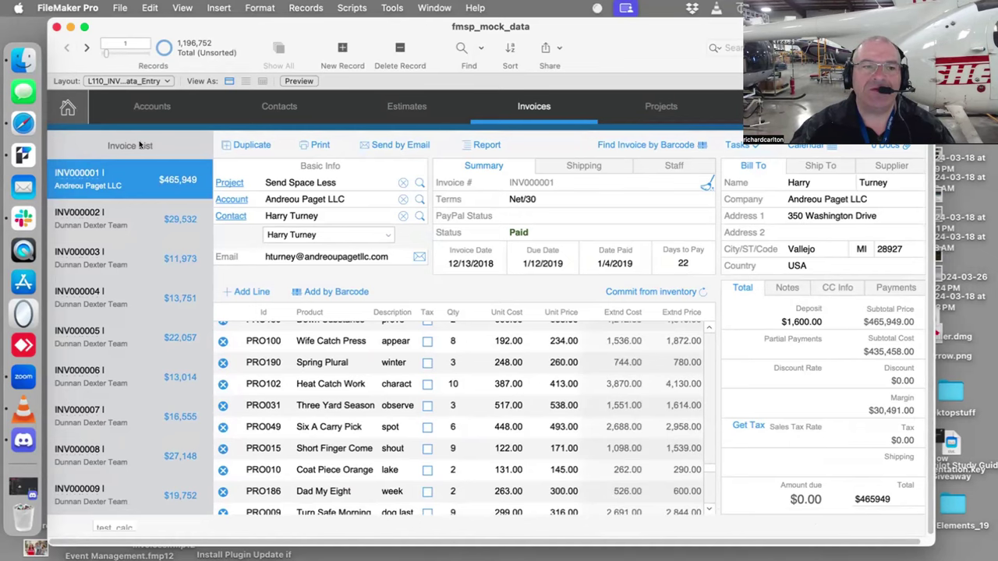
# - Browse the invoice records from the last one back four records, and on to record 952076
pyautogui.moveTo(107, 51); pyautogui.dragTo(197, 63)
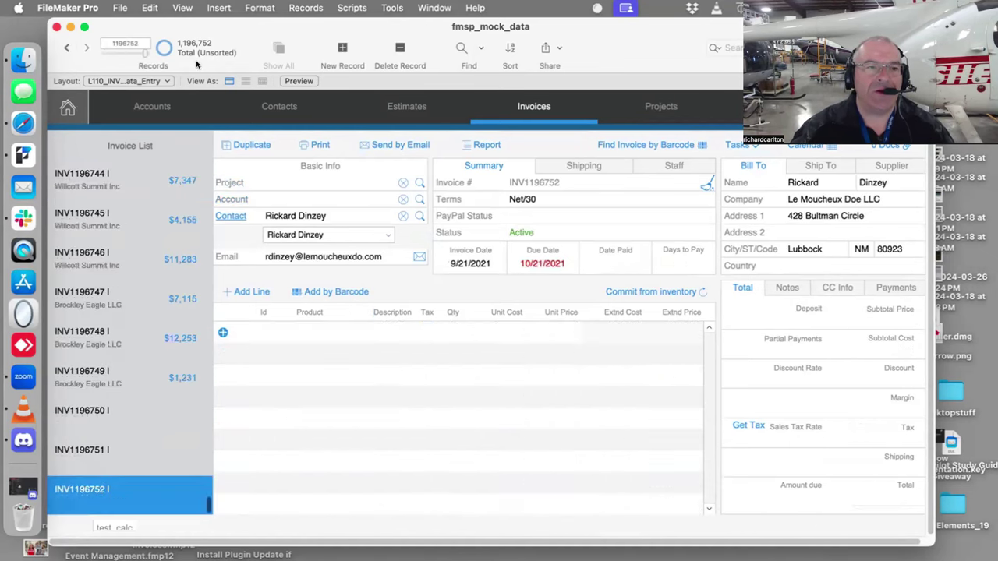
pyautogui.click(69, 49)
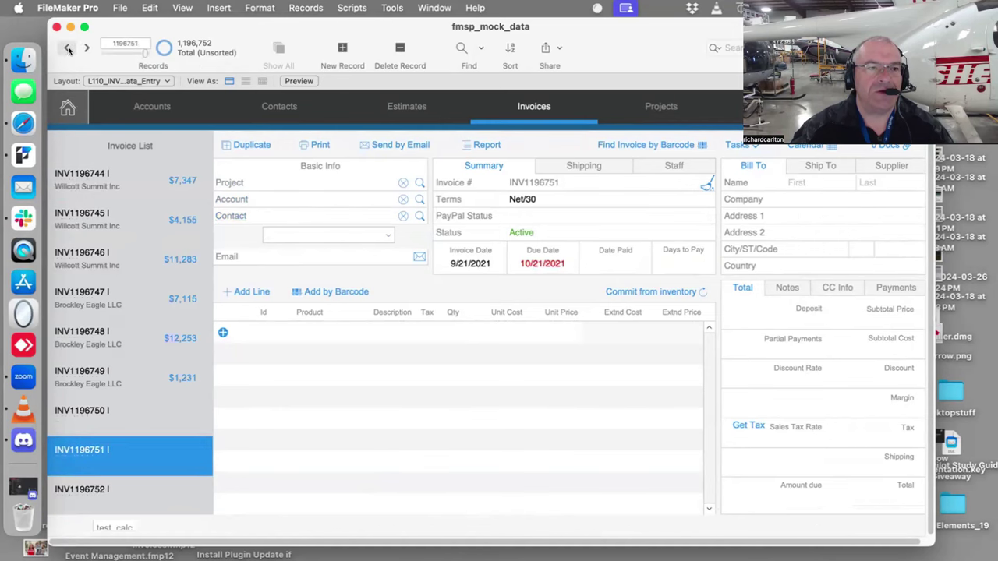
pyautogui.click(68, 49)
pyautogui.click(68, 49)
pyautogui.click(67, 49)
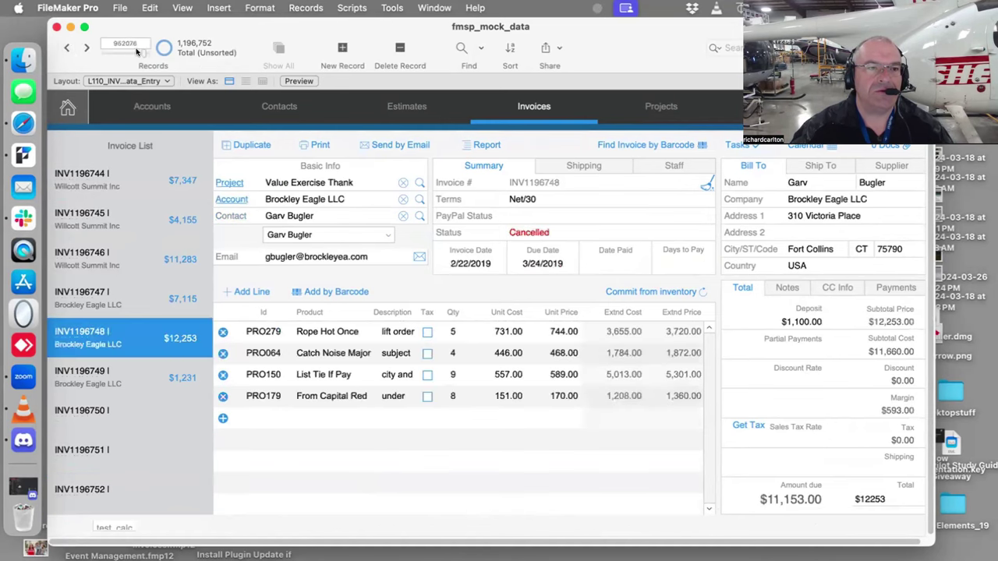
pyautogui.click(136, 51)
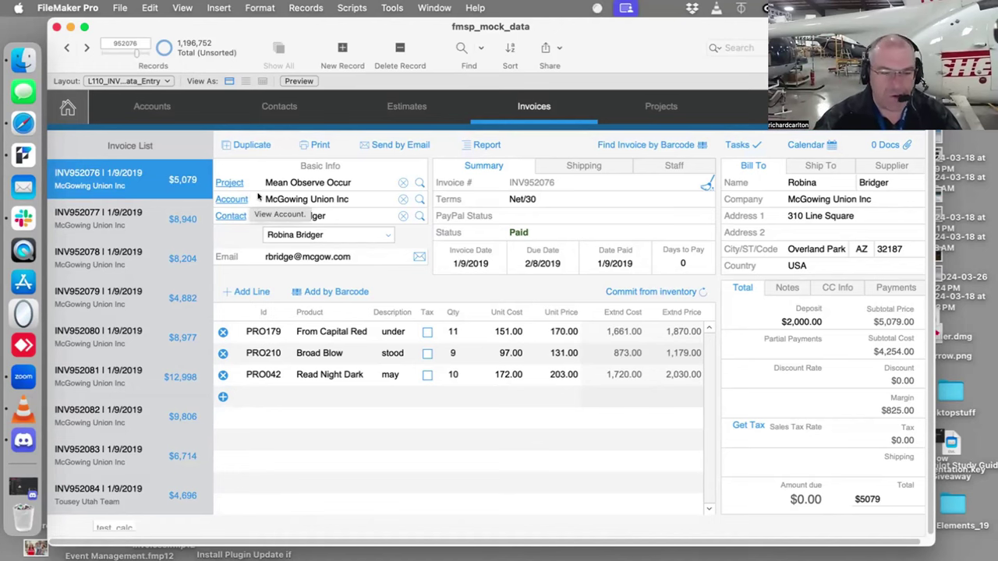
# - Find the invoices whose project name matches "m"
pyautogui.press('super+b')
pyautogui.write('m')
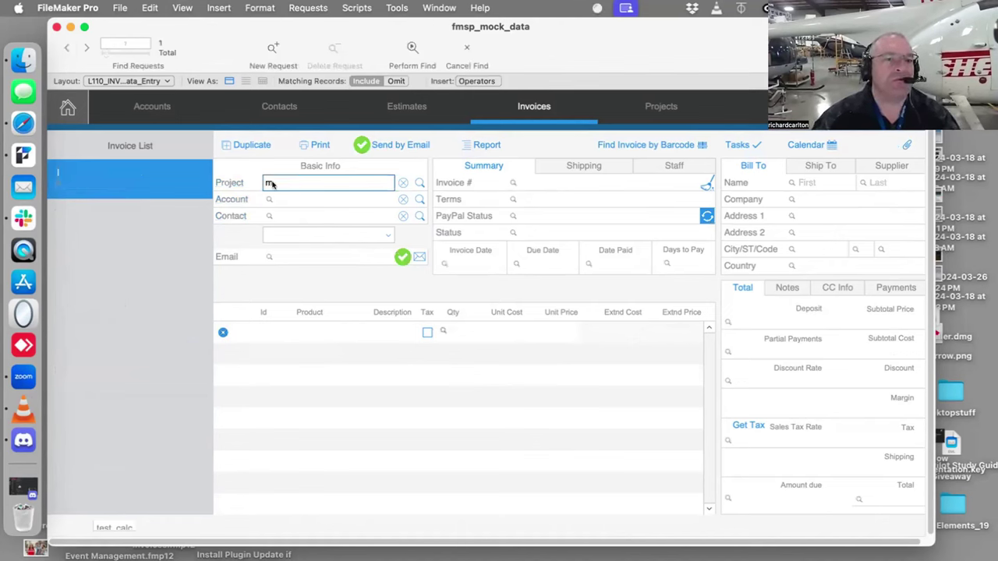
pyautogui.press('Return')
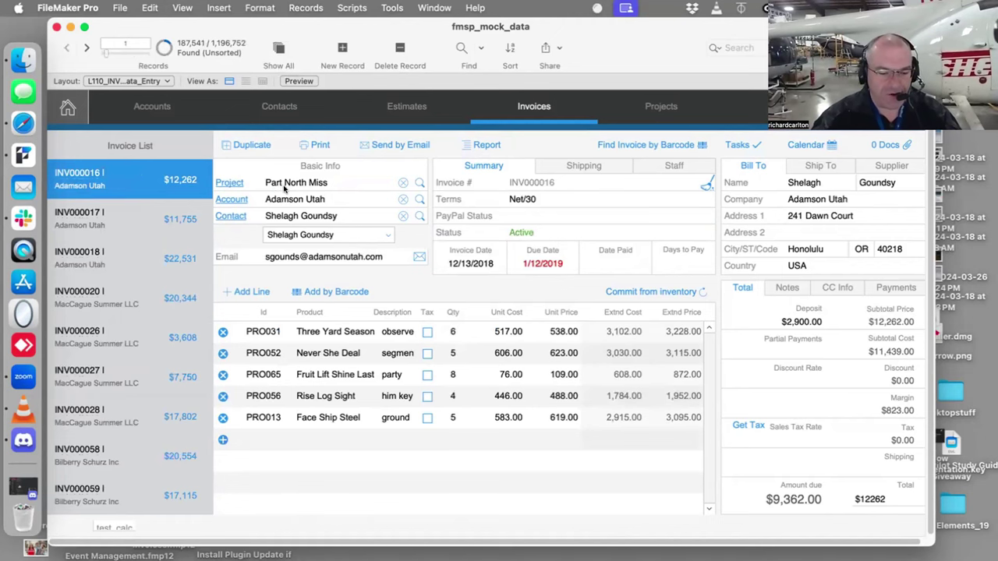
# - Run a new find for invoices whose project name matches "me"
pyautogui.press('super+f')
pyautogui.write('m')
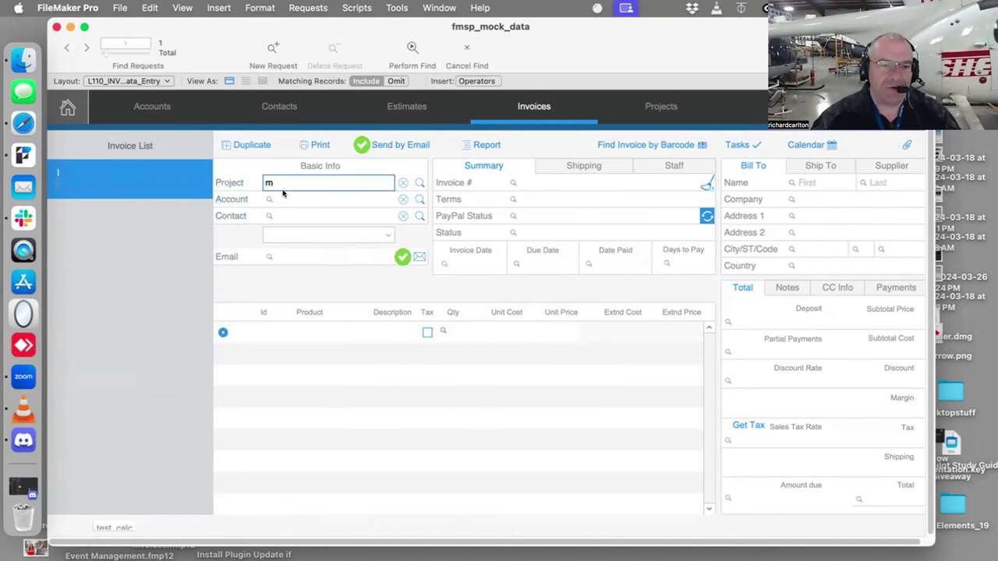
pyautogui.write('e')
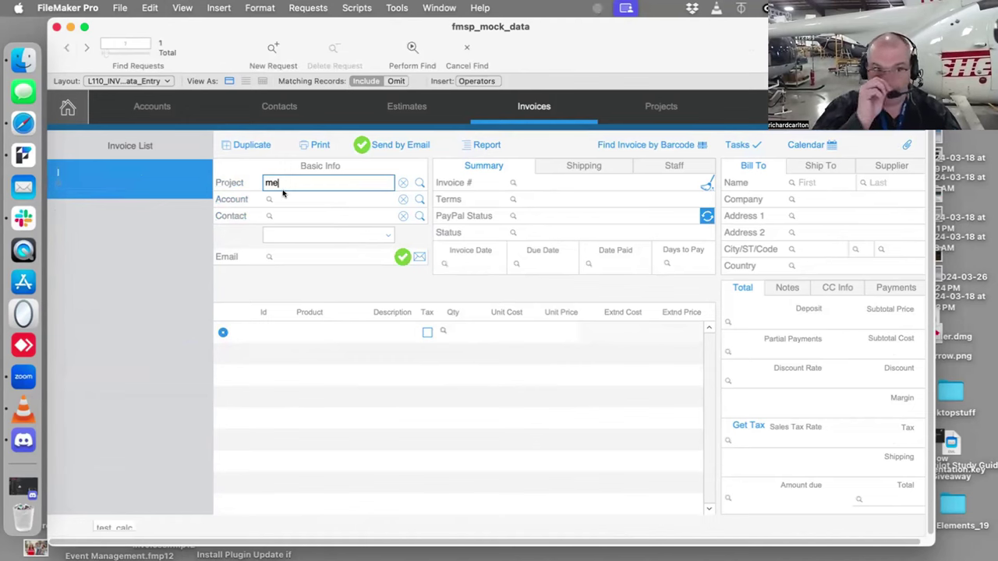
pyautogui.press('Return')
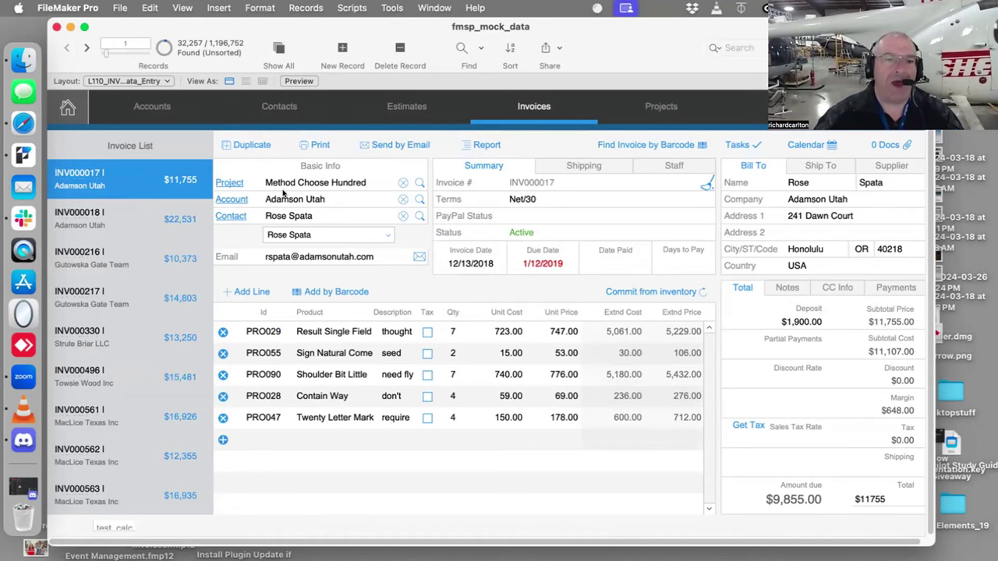
# - Modify the last find so that the project name matches "met"
pyautogui.press('super+r')
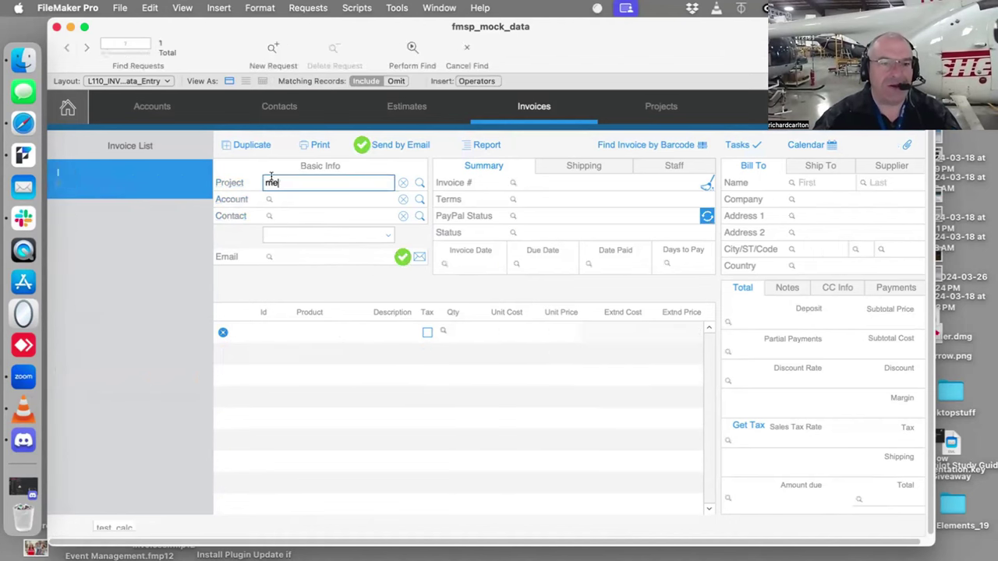
pyautogui.write('t')
pyautogui.press('Return')
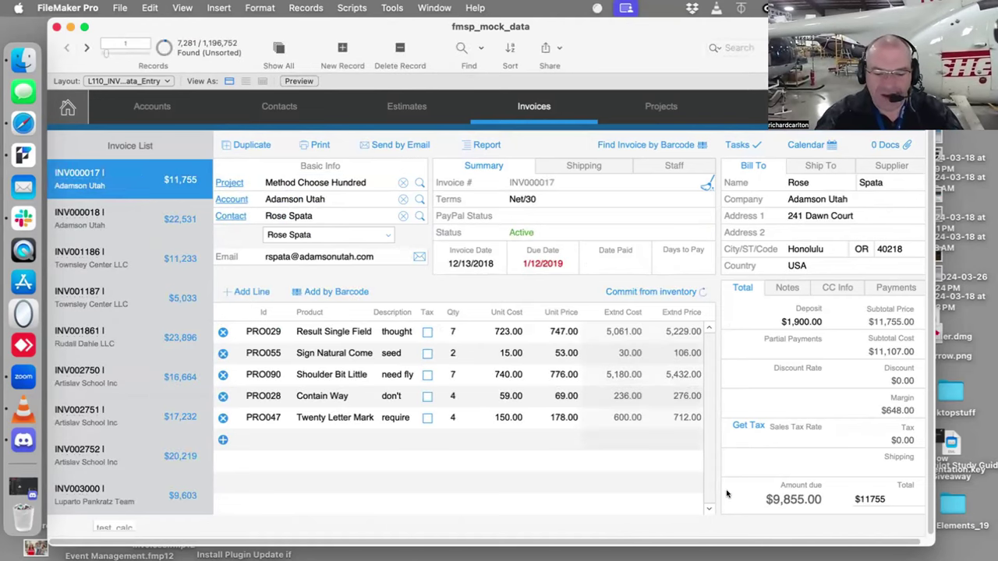
# - Edit the invoice layout and delete the Deposit, partial payments and Discount_Rate fields from the Total section
pyautogui.press('super+b')
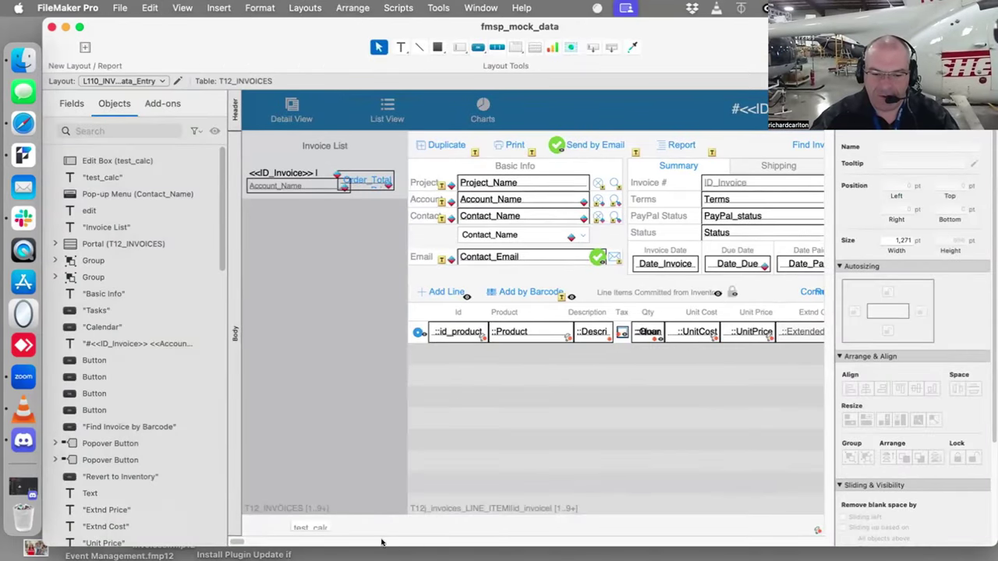
pyautogui.hscroll(15, 259, 533)
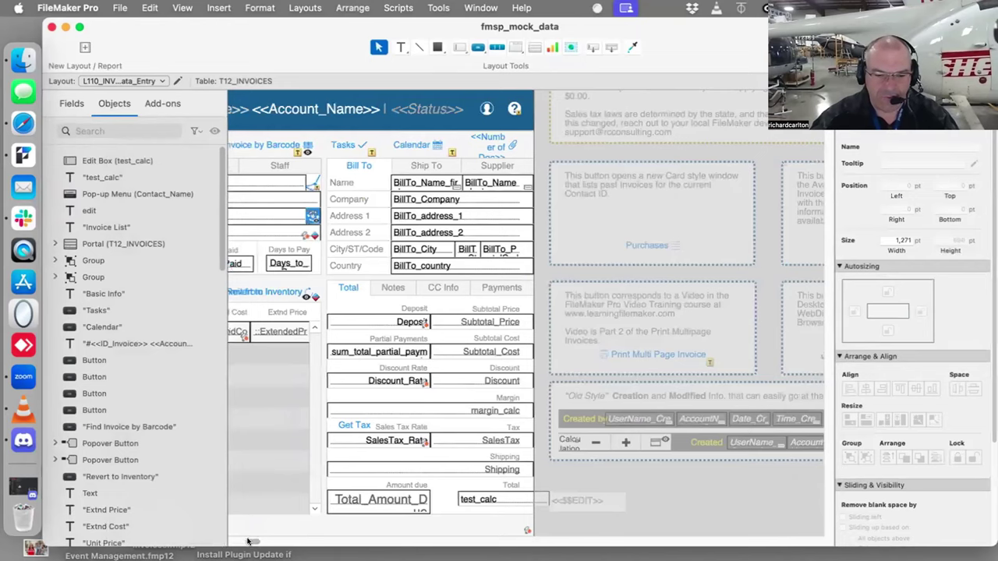
pyautogui.hscroll(10, 253, 535)
pyautogui.hscroll(-10, 248, 538)
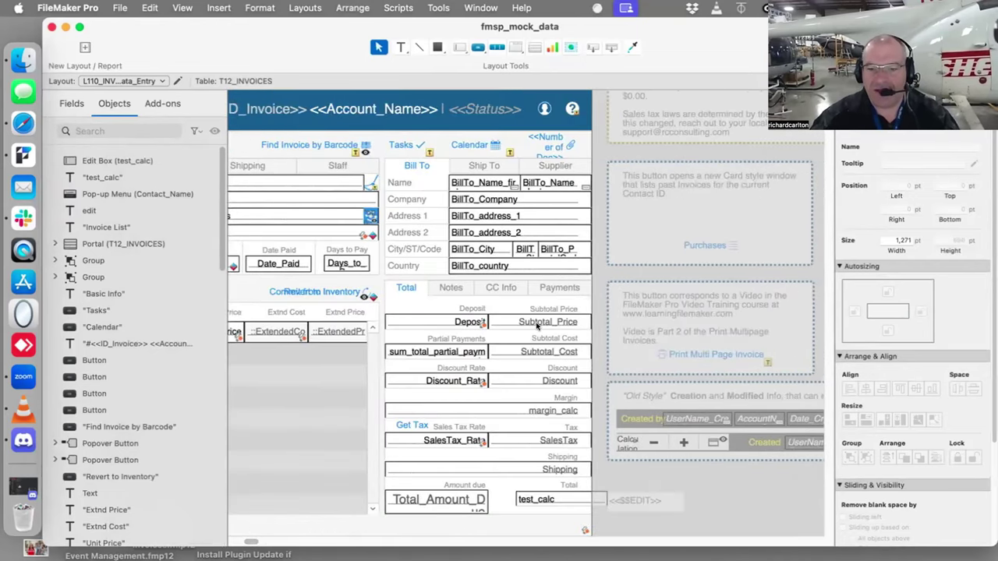
pyautogui.click(446, 335)
pyautogui.keyDown('shift'); pyautogui.click(440, 352); pyautogui.keyUp('shift')
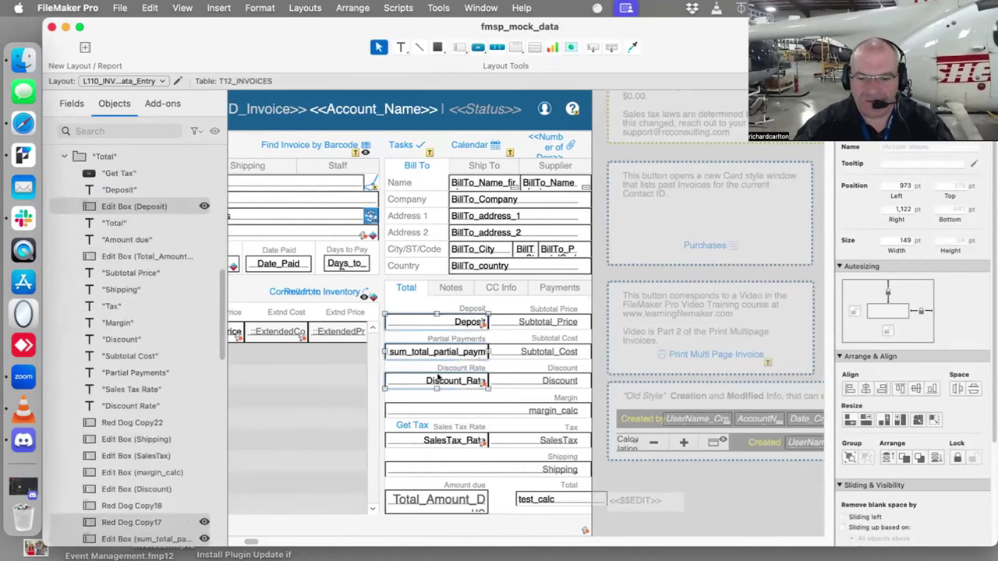
pyautogui.keyDown('shift'); pyautogui.click(439, 381); pyautogui.keyUp('shift')
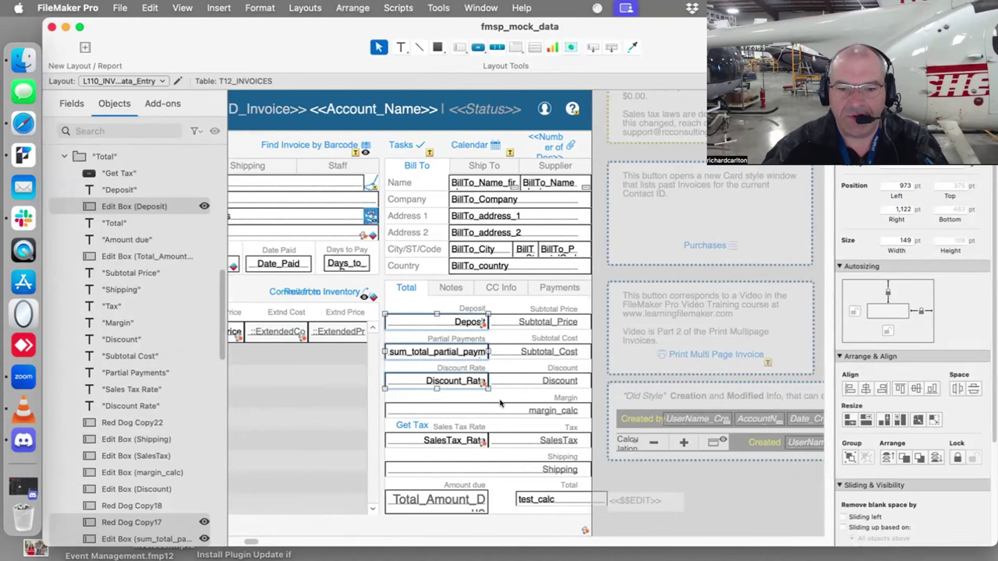
pyautogui.press('BackSpace')
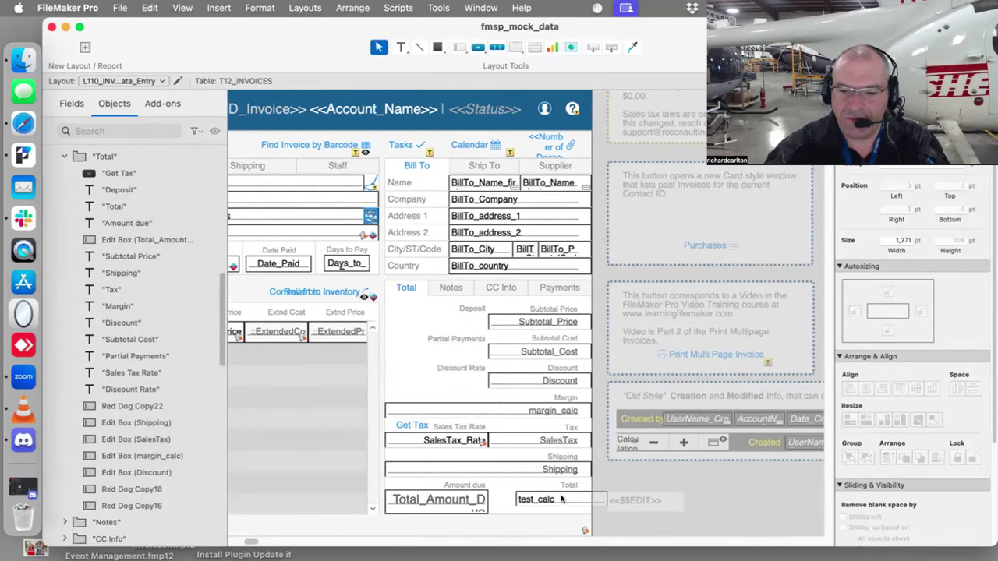
# - Delete the test_calc field under the Total label and select the amount due field
pyautogui.click(562, 498)
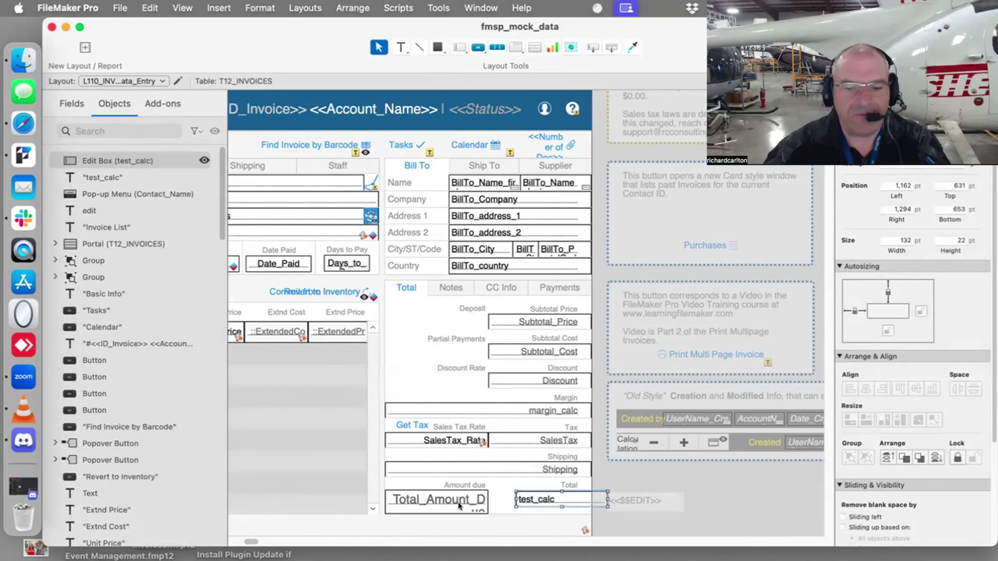
pyautogui.press('BackSpace')
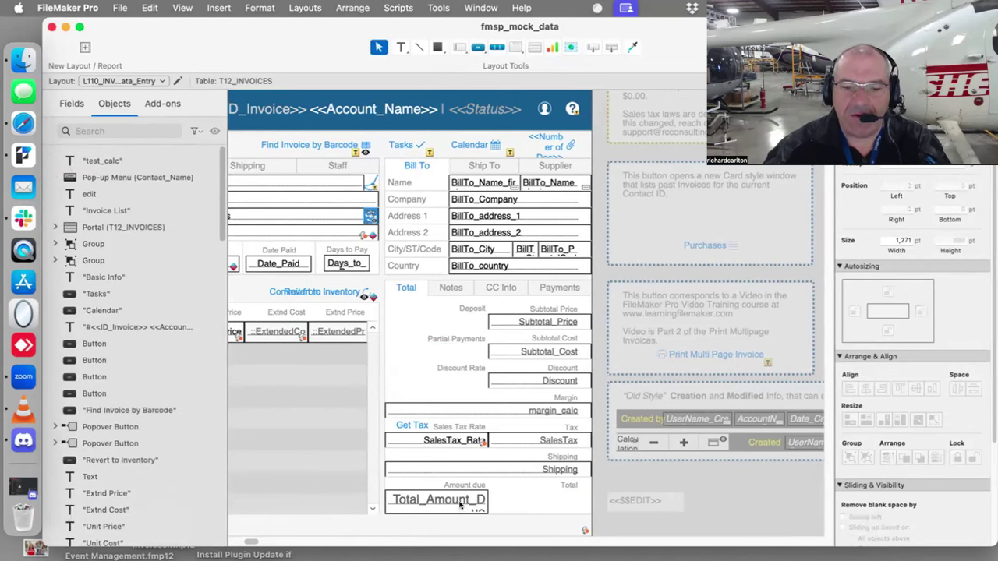
pyautogui.click(460, 505)
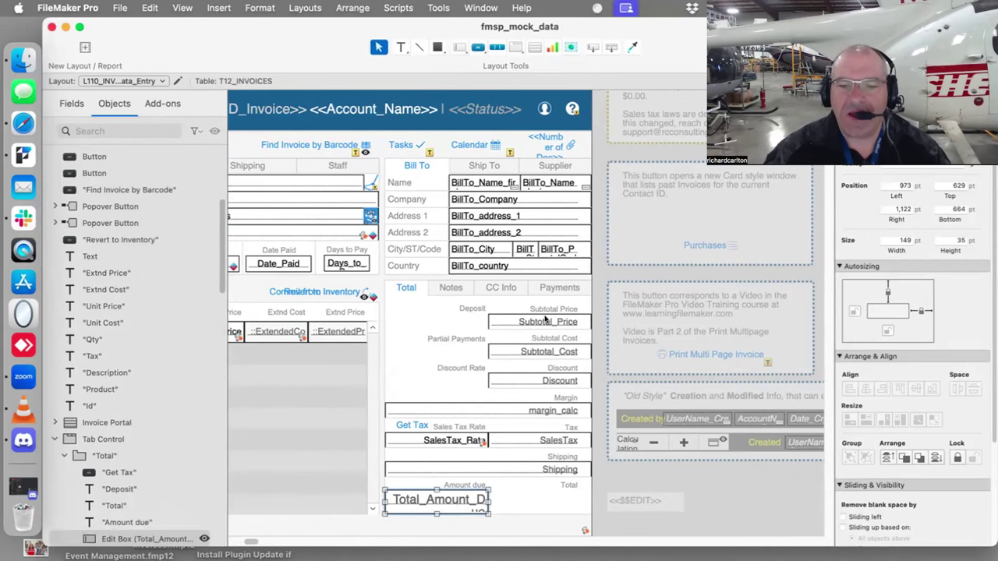
pyautogui.hscroll(-10, 592, 395)
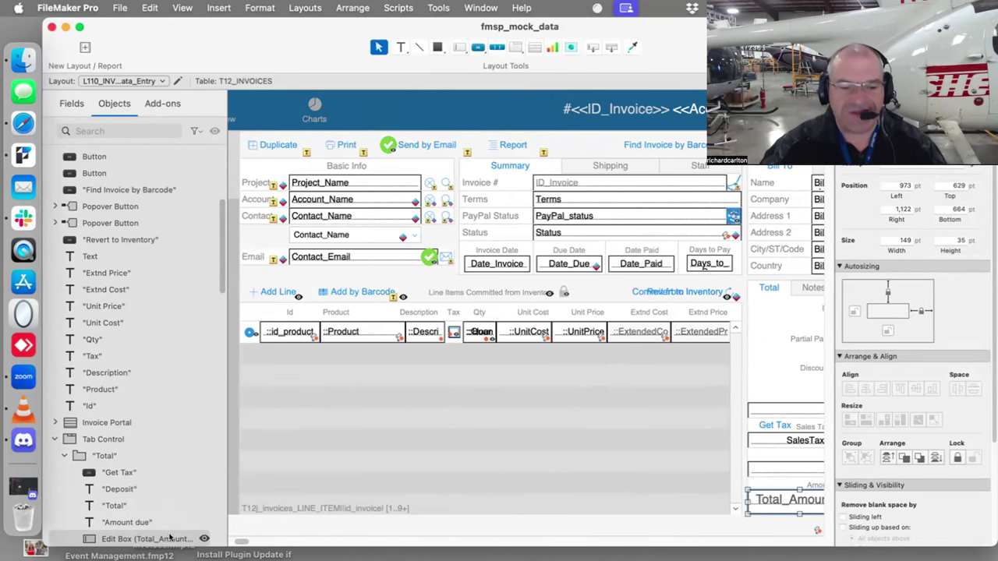
pyautogui.hscroll(6, 239, 541)
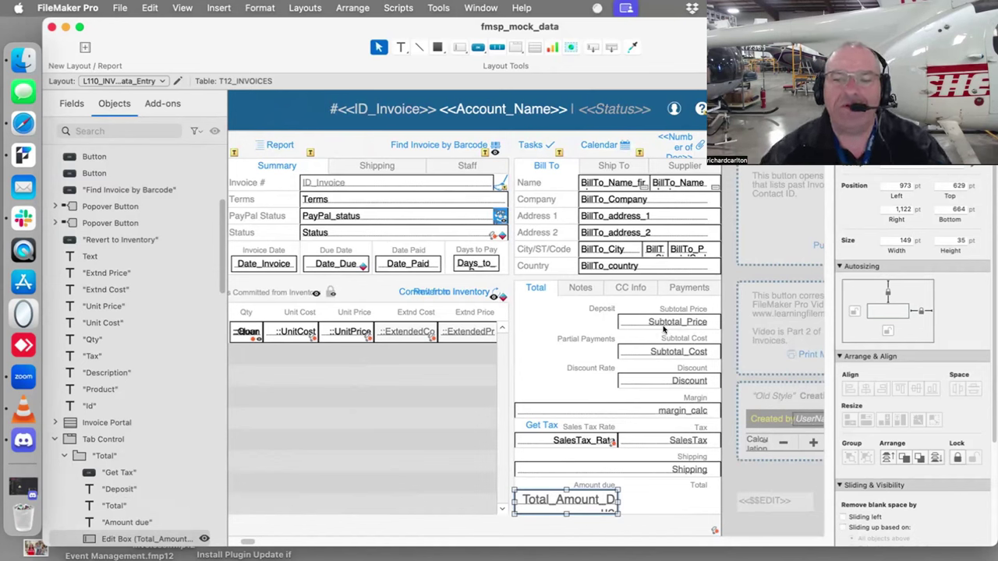
# - Select the Subtotal_Price field on the layout, and locate its definition among the database fields of the INV_Invoices table
pyautogui.click(662, 322)
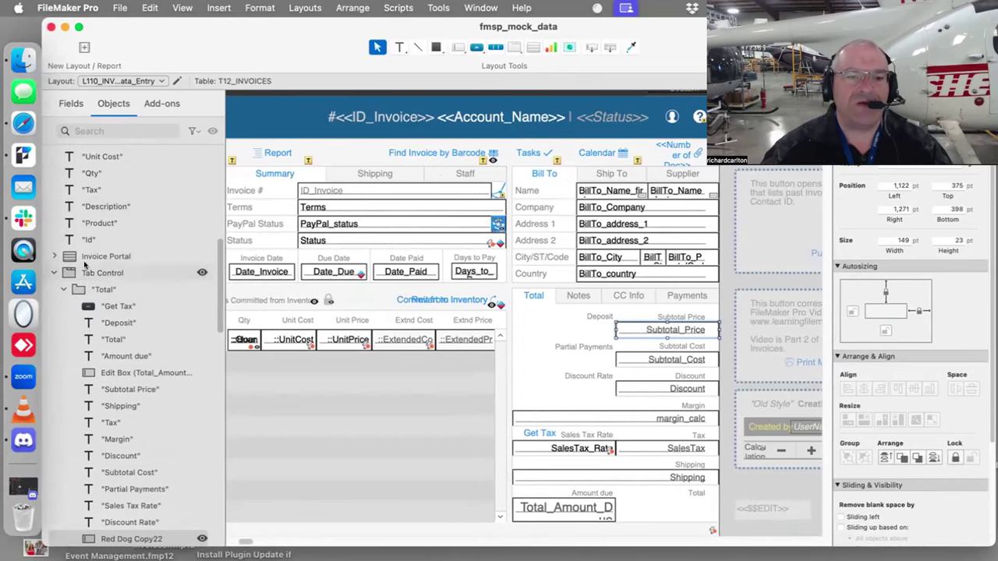
pyautogui.click(119, 8)
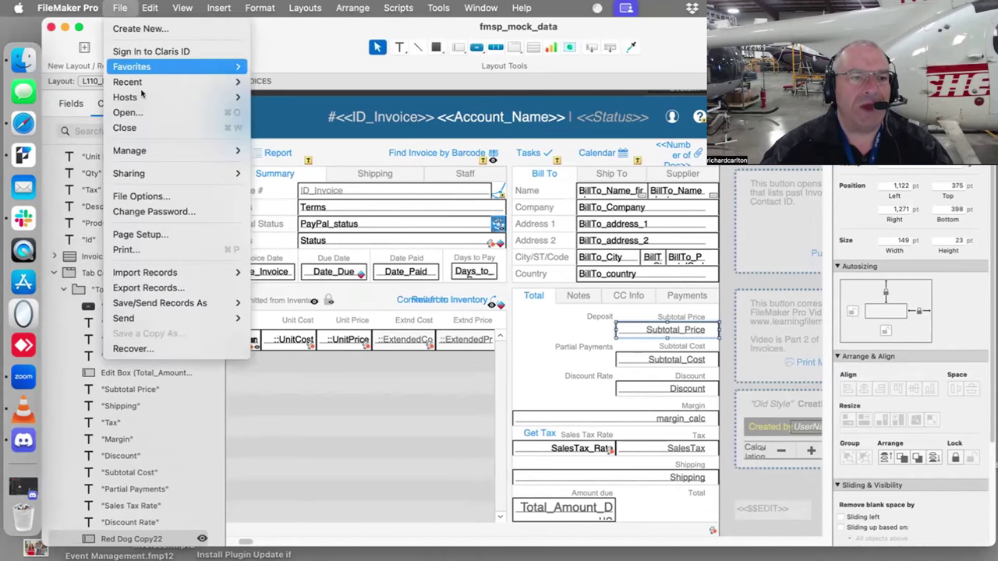
pyautogui.moveTo(202, 150)
pyautogui.click(312, 150)
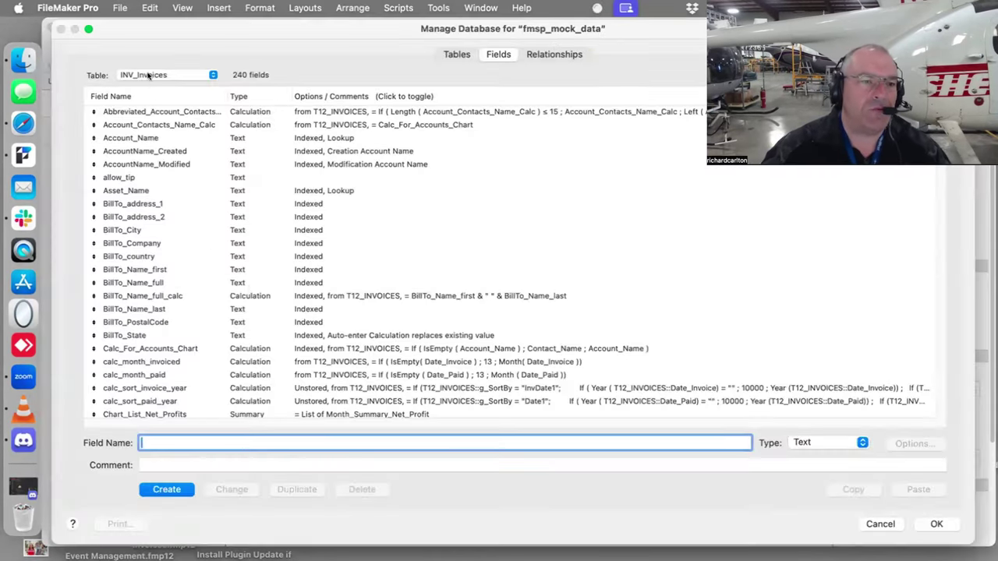
pyautogui.scroll(-20, 194, 325)
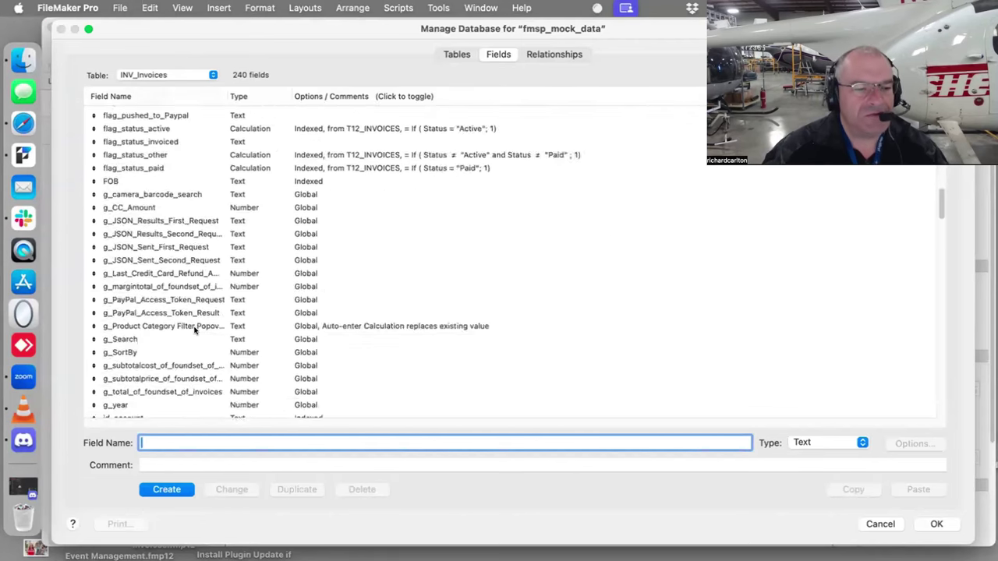
pyautogui.scroll(-15, 194, 331)
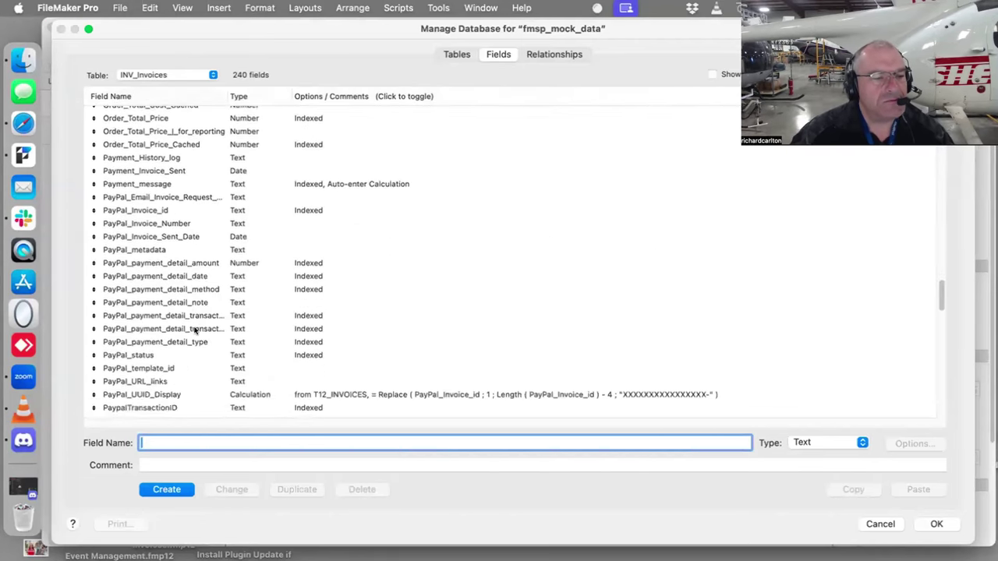
pyautogui.scroll(-8, 194, 330)
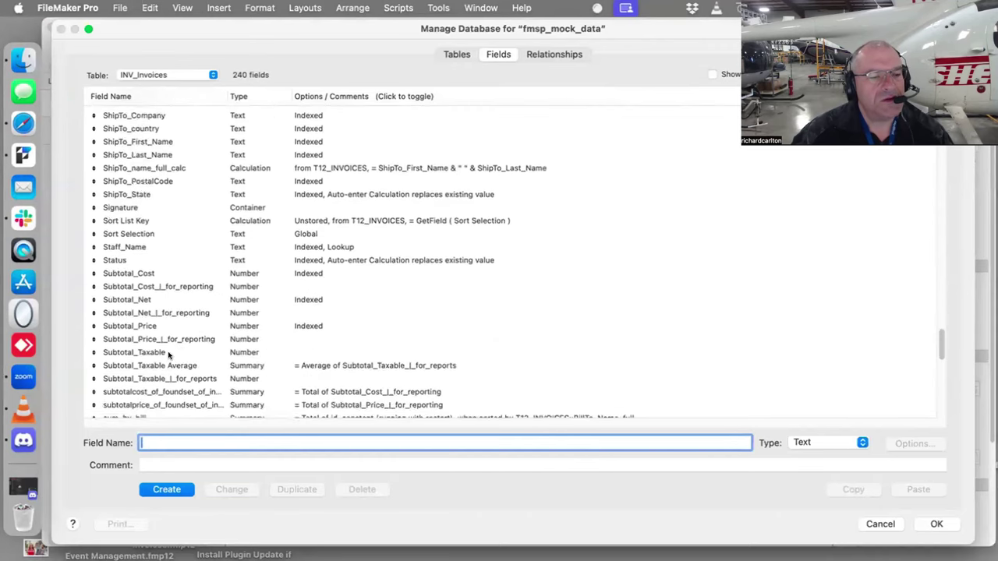
pyautogui.scroll(-4, 156, 358)
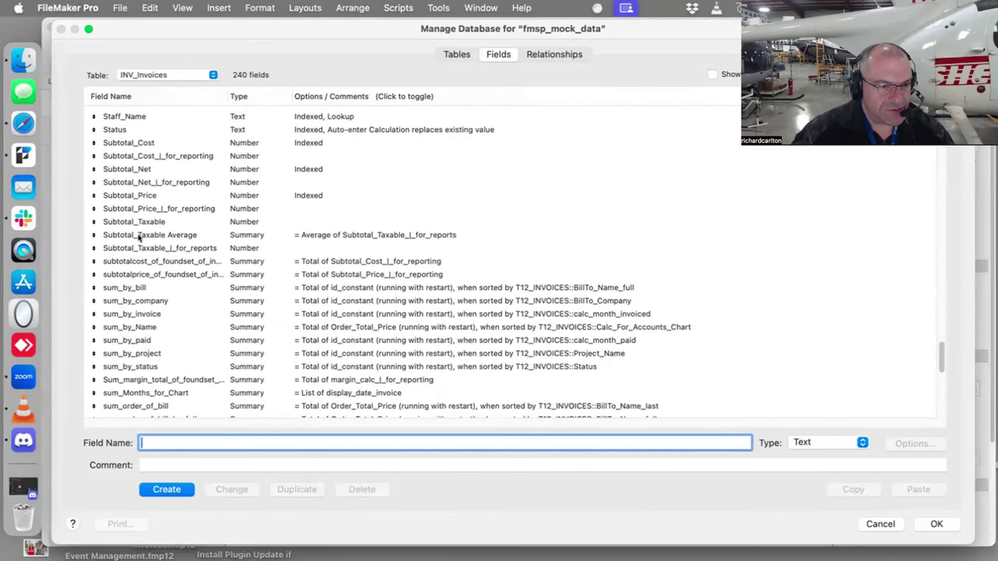
# - Rename the Subtotal_Price field of the INV_Invoices table as Subtotal_Price_cached
pyautogui.click(140, 196)
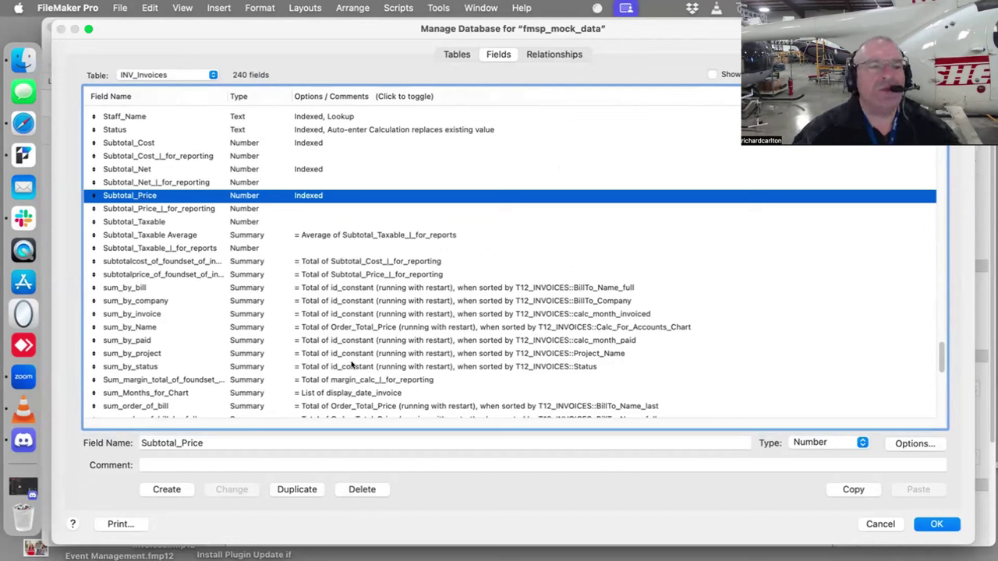
pyautogui.click(260, 434)
pyautogui.write('_cahced')
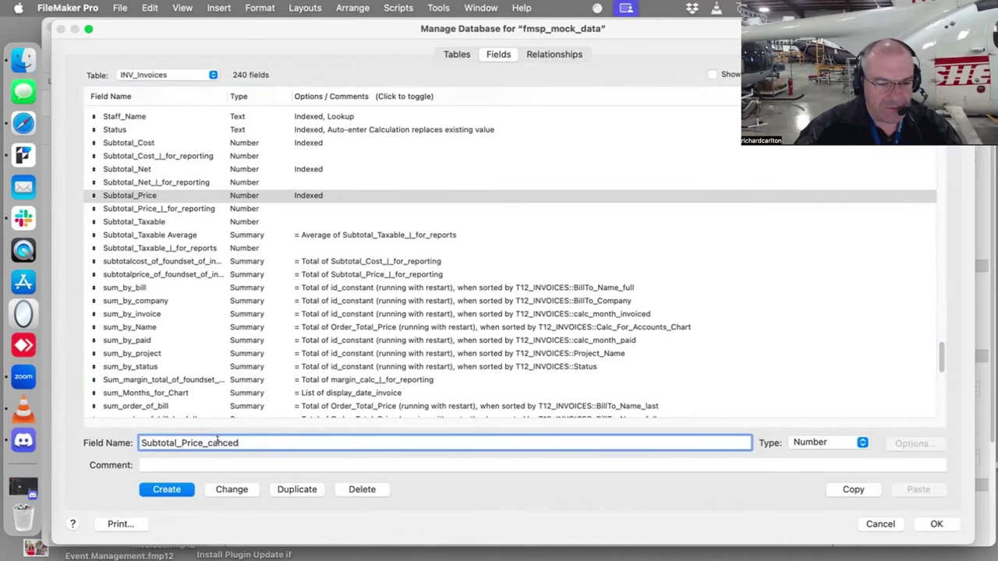
pyautogui.moveTo(217, 441); pyautogui.dragTo(286, 448)
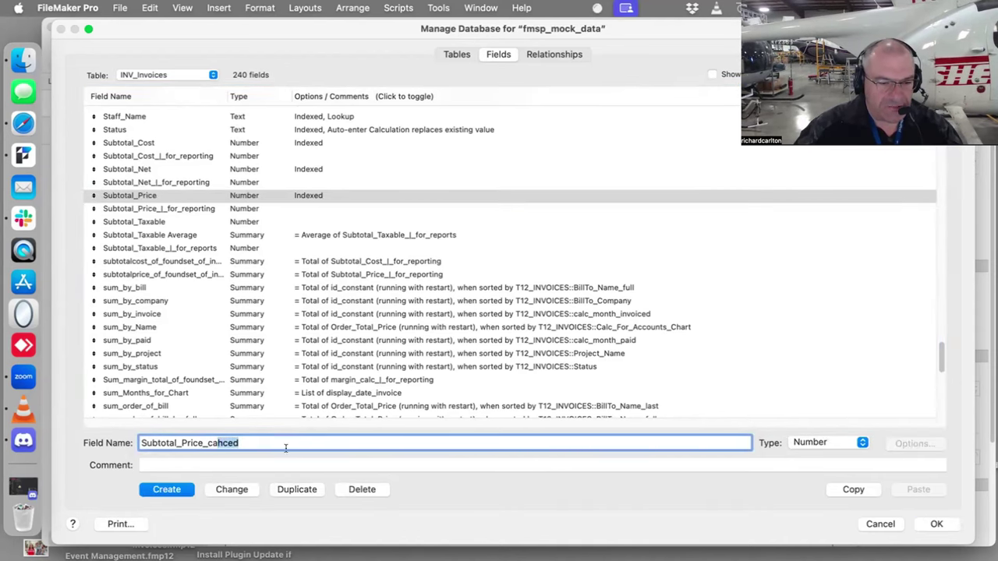
pyautogui.write('ched')
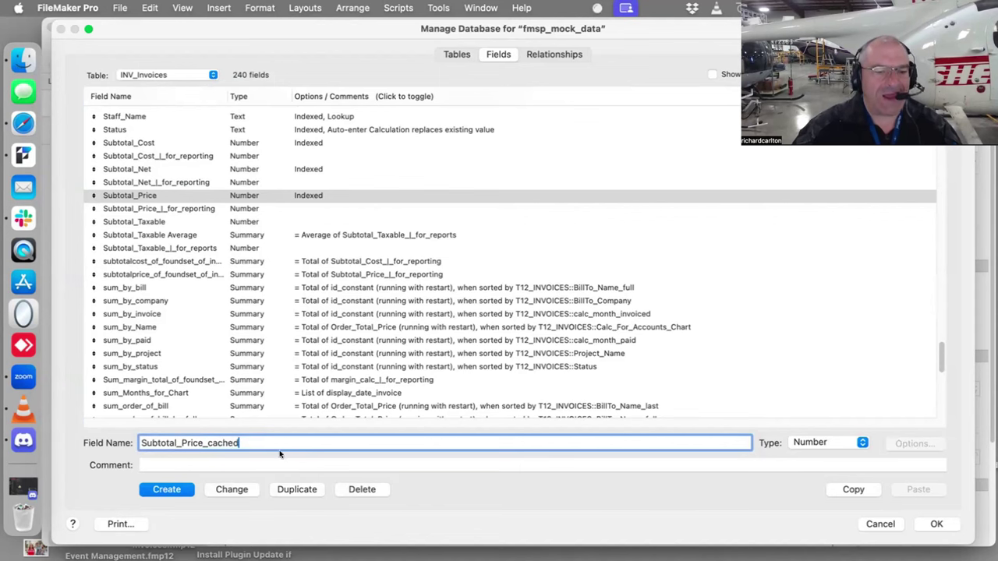
pyautogui.click(232, 488)
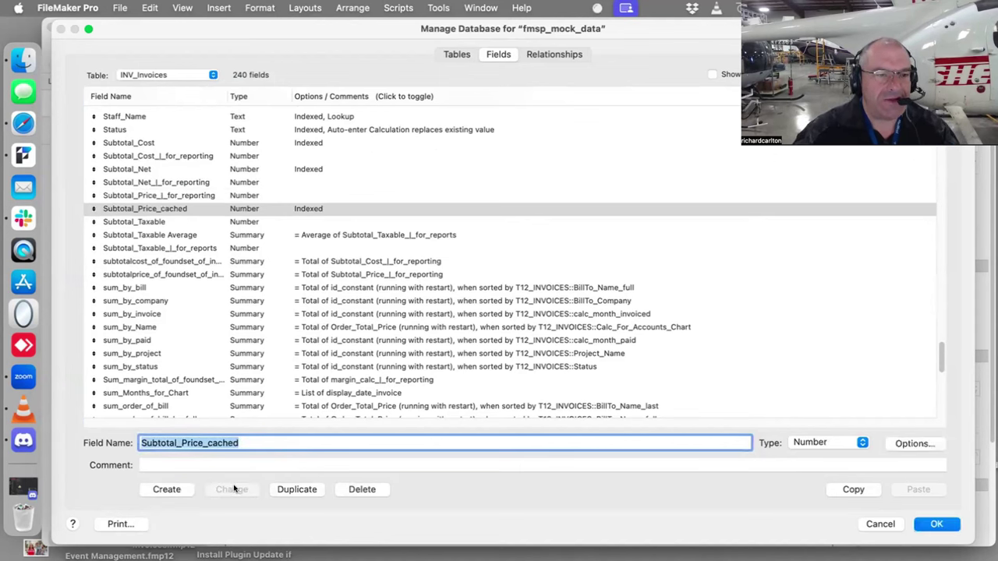
# - Duplicate the Subtotal_Price_cached field and rename the copy as Subtotal_Price_auto_calc
pyautogui.click(295, 489)
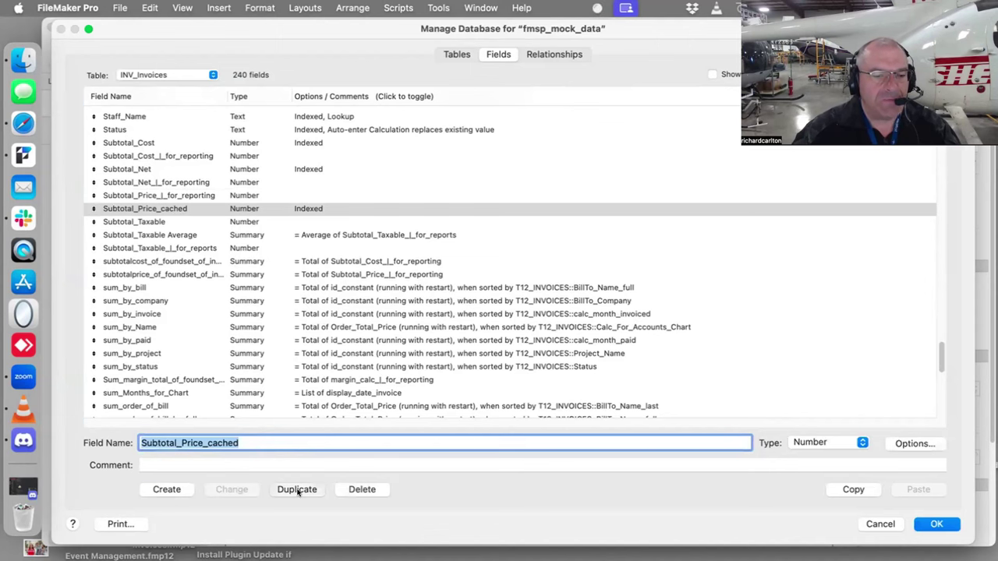
pyautogui.click(207, 442)
pyautogui.keyDown('shift'); pyautogui.click(304, 440); pyautogui.keyUp('shift')
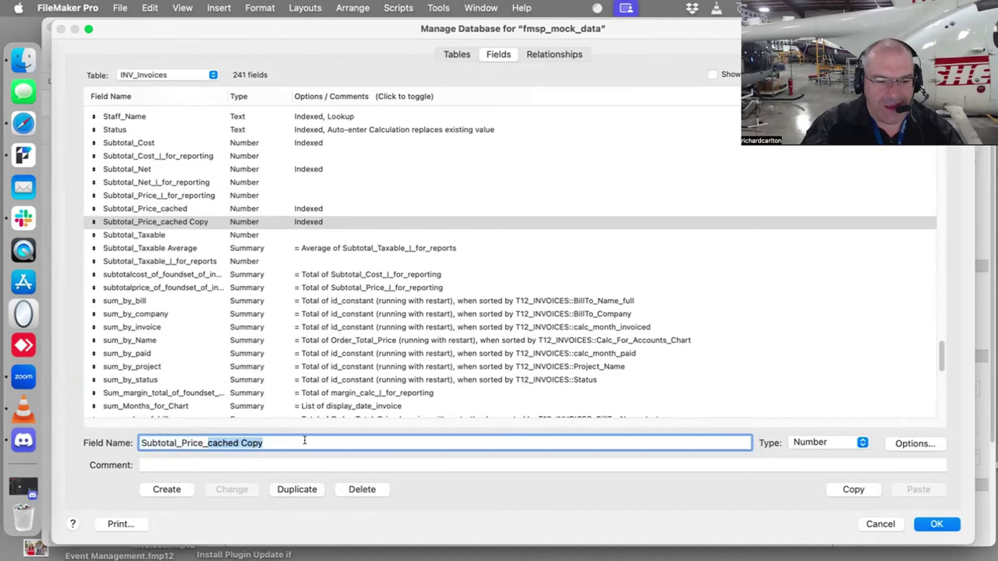
pyautogui.write('auto_')
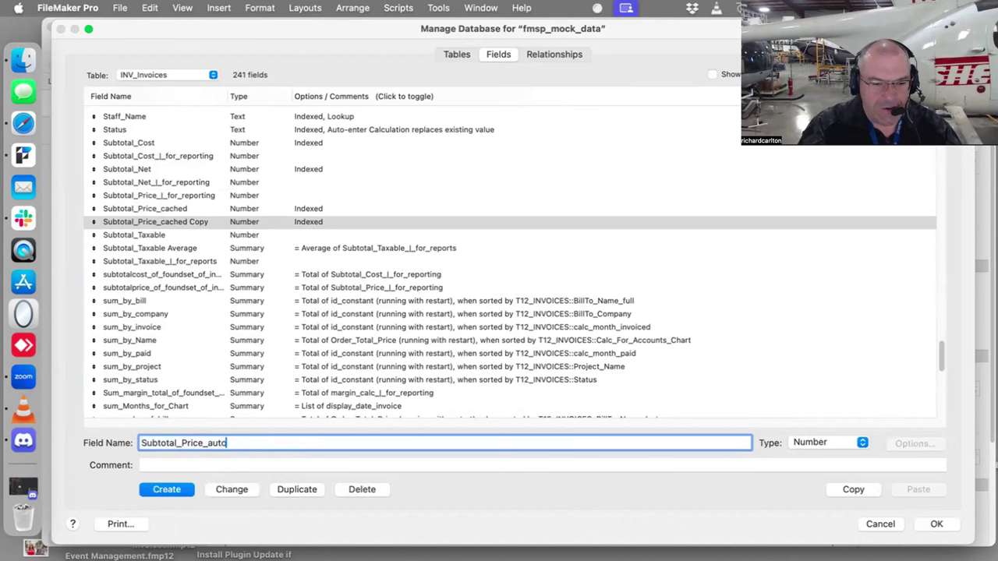
pyautogui.write('calc')
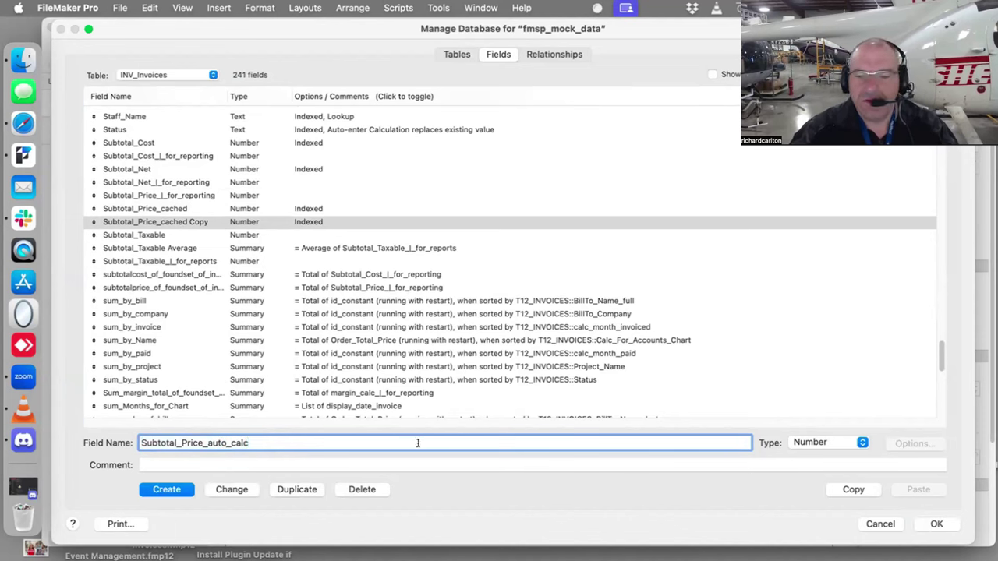
pyautogui.click(233, 489)
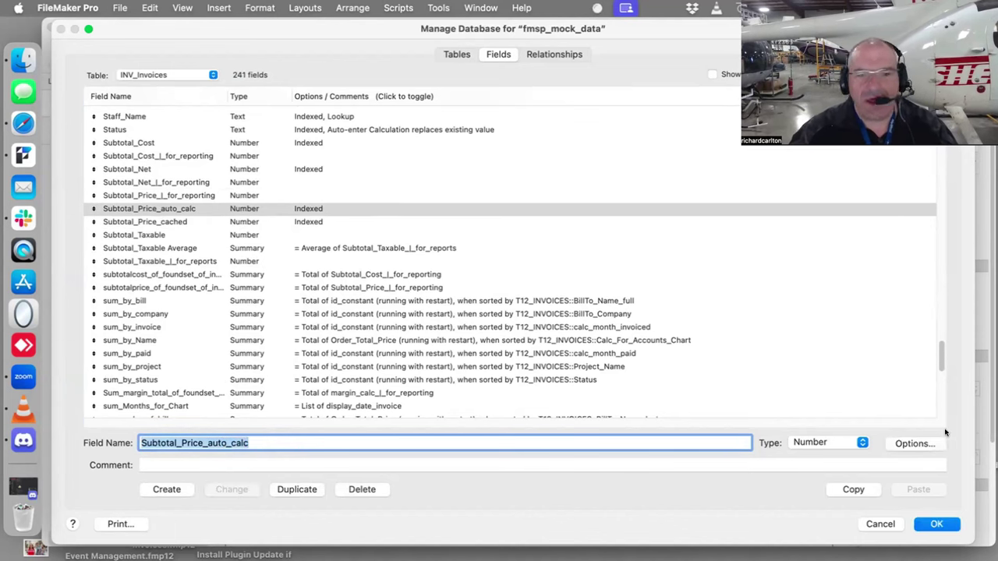
# - Change the Subtotal_Price_auto_calc field's type to Calculation and accept replacing its existing data with the formula's result
pyautogui.click(841, 441)
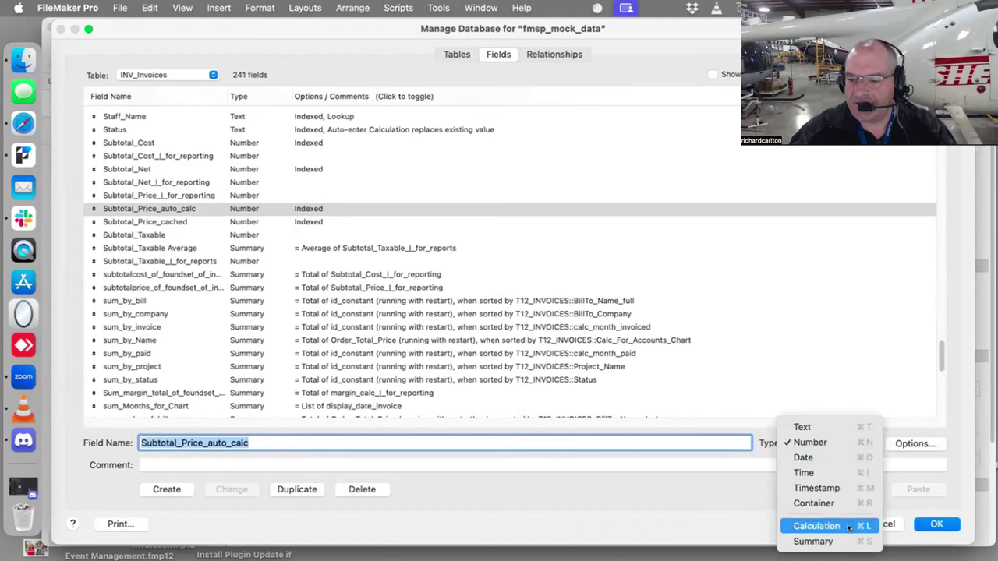
pyautogui.click(848, 524)
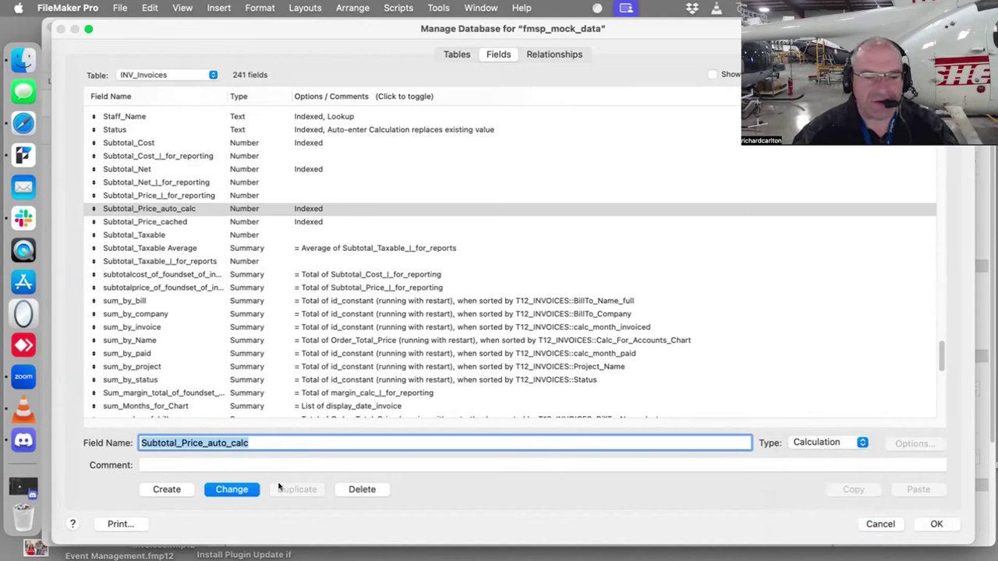
pyautogui.click(254, 489)
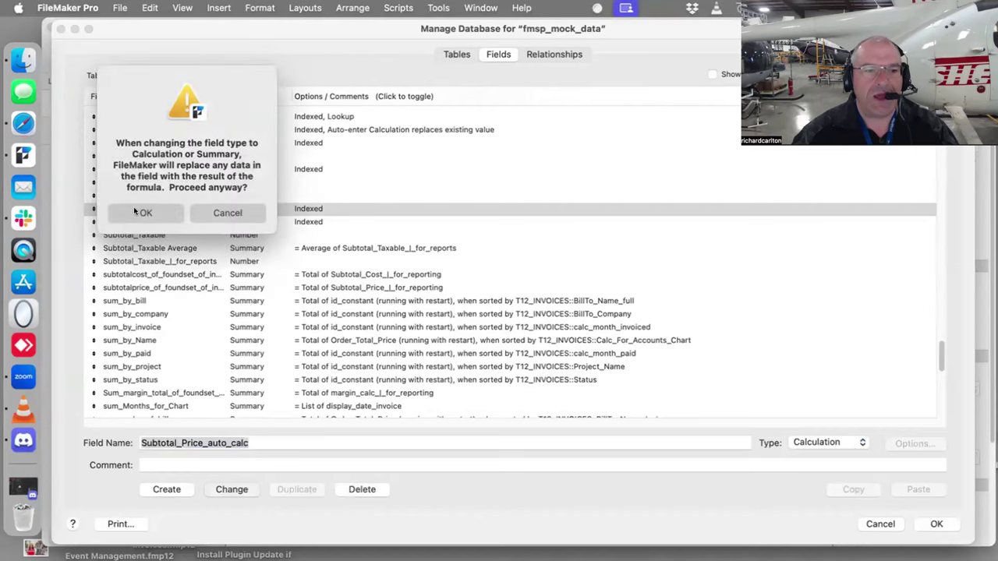
pyautogui.click(137, 212)
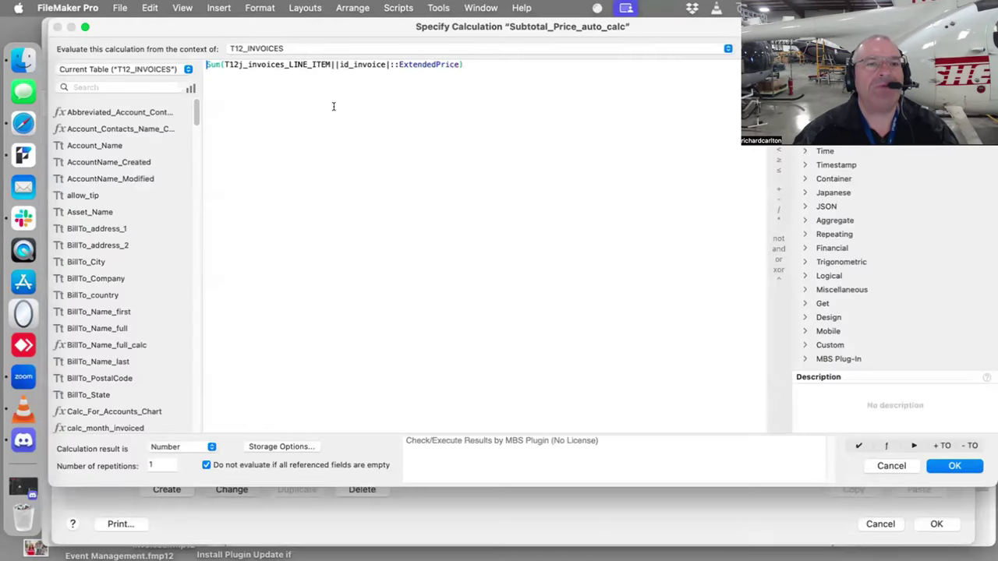
# - Examine the Sum formula over the line items' ExtendedPrice and read the field parameter description in the Sum function's help page
pyautogui.tripleClick(283, 64)
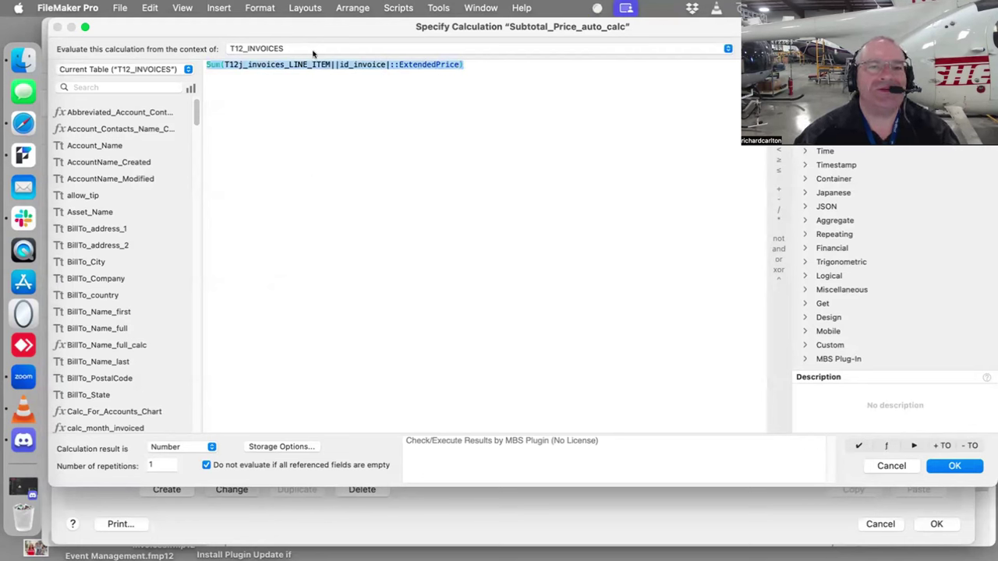
pyautogui.click(523, 66)
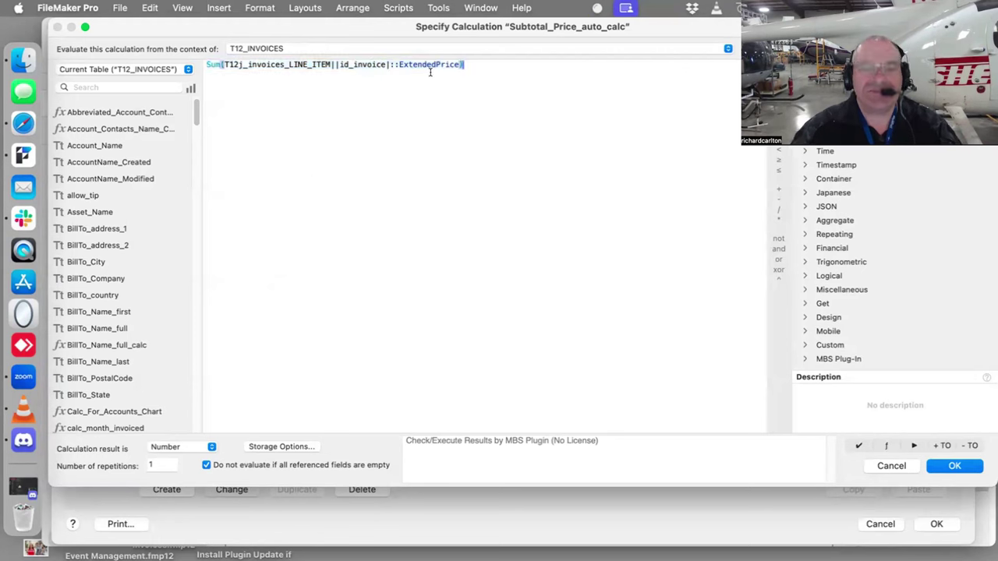
pyautogui.press('Return')
pyautogui.press('Return')
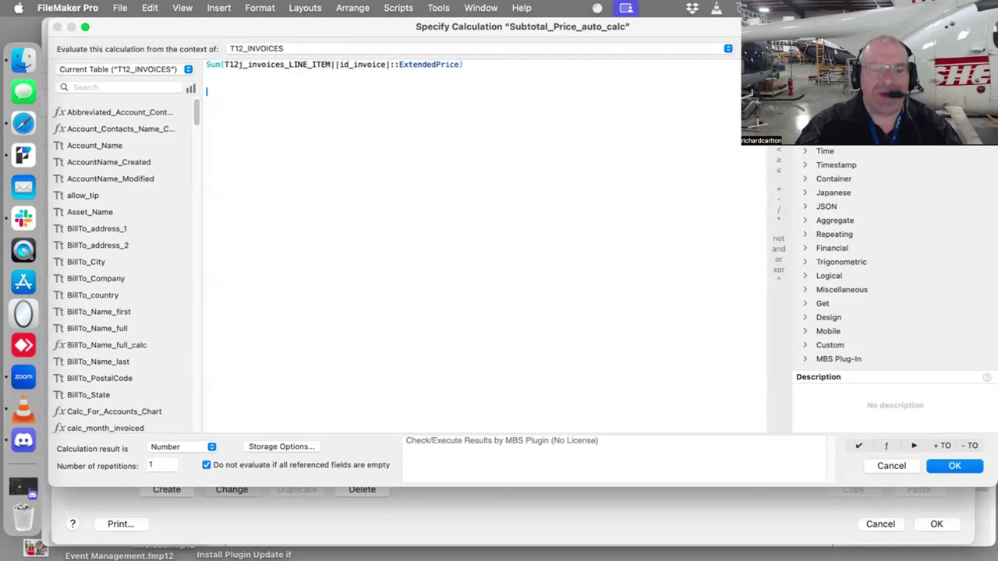
pyautogui.press('Up')
pyautogui.press('Up')
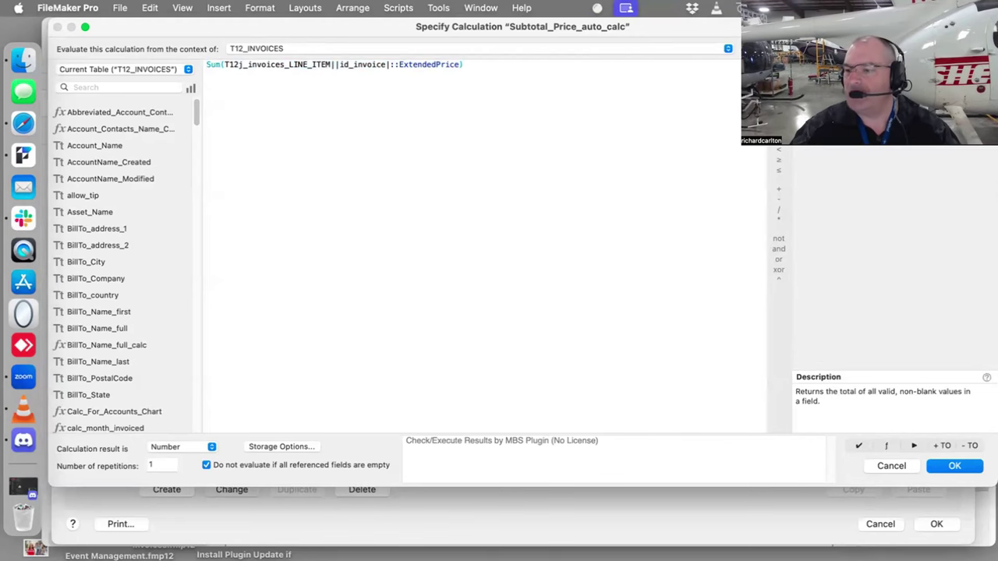
pyautogui.click(985, 377)
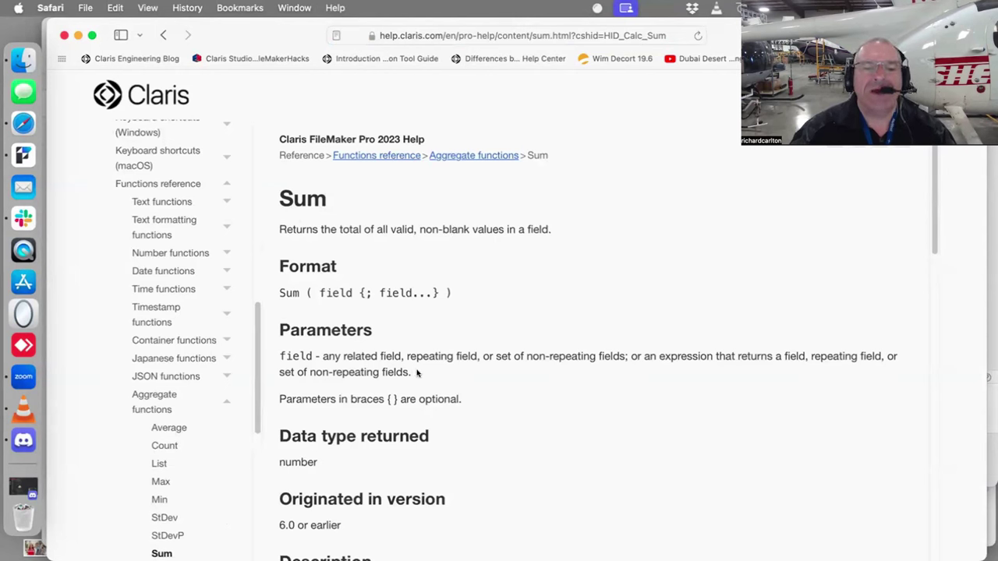
pyautogui.moveTo(413, 373); pyautogui.dragTo(317, 356)
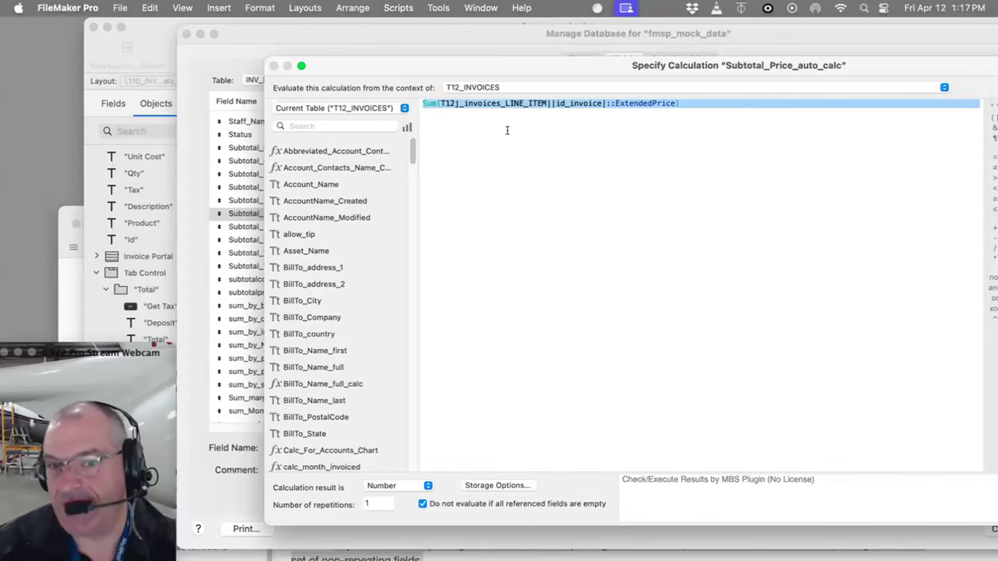
# - Accept the formula Sum(T12j_invoices_LINE_ITEM||id_invoice|::ExtendedPrice) for Subtotal_Price_auto_calc and save the database definition changes
pyautogui.moveTo(459, 65); pyautogui.dragTo(219, 27)
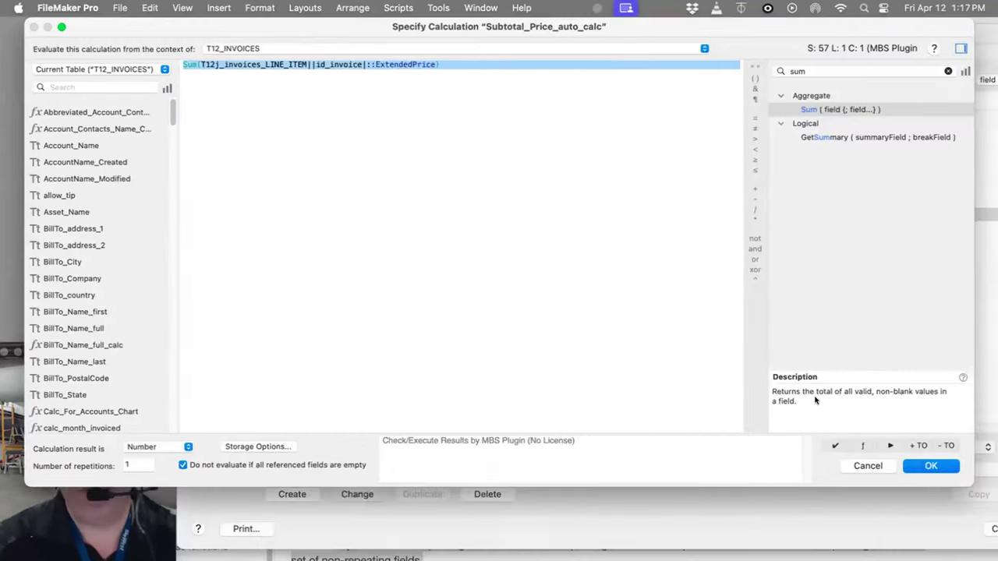
pyautogui.click(934, 465)
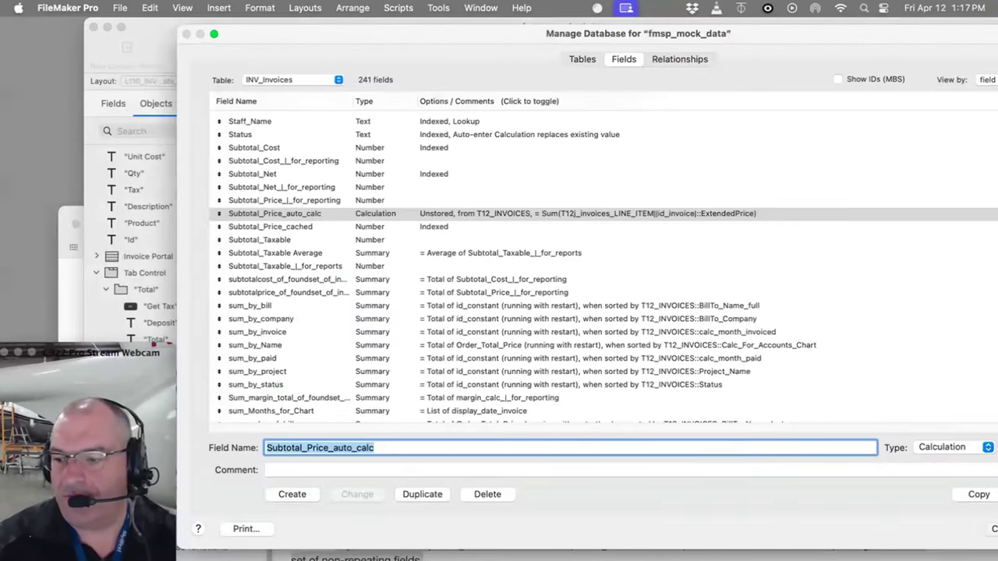
pyautogui.press('Escape')
pyautogui.press('Escape')
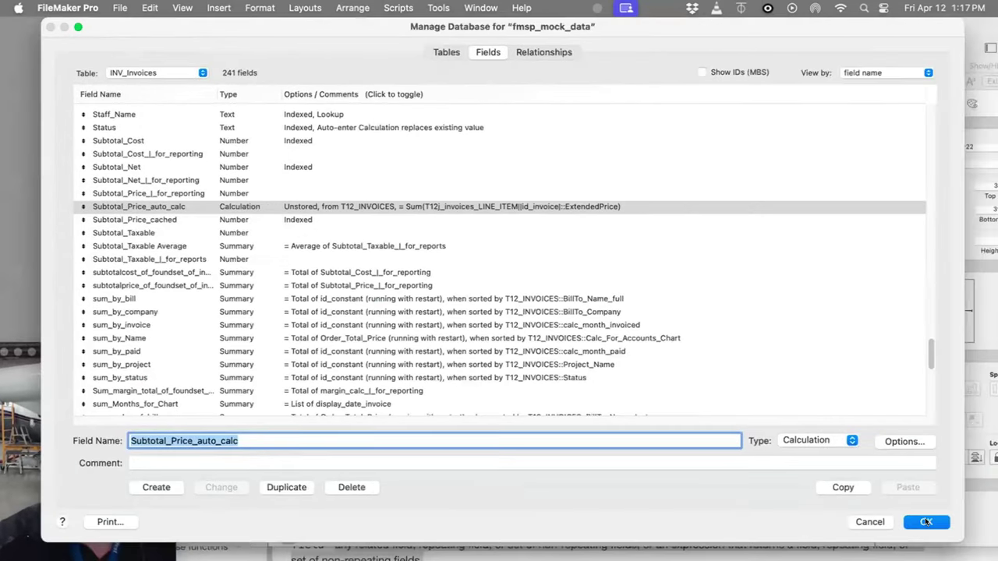
pyautogui.click(927, 522)
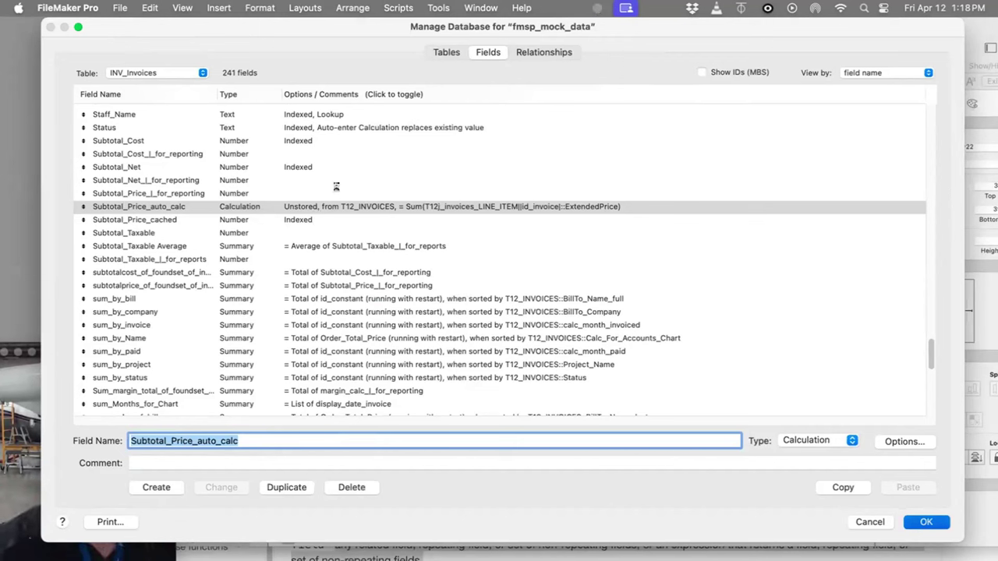
pyautogui.moveTo(305, 40)
pyautogui.mouseDown()
pyautogui.moveTo(289, 31)
pyautogui.moveTo(307, 30)
pyautogui.mouseUp()
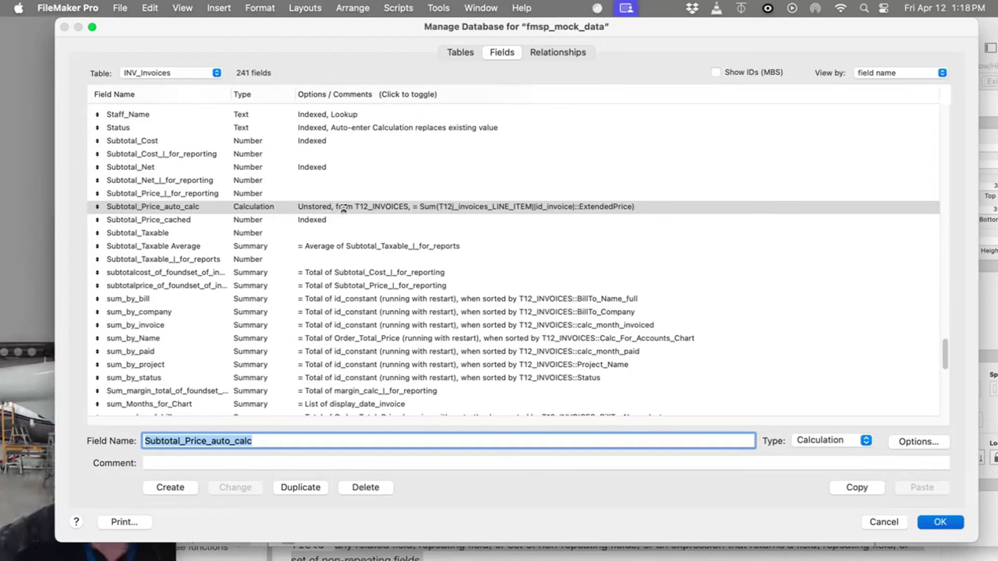
pyautogui.moveTo(244, 29); pyautogui.dragTo(399, 29)
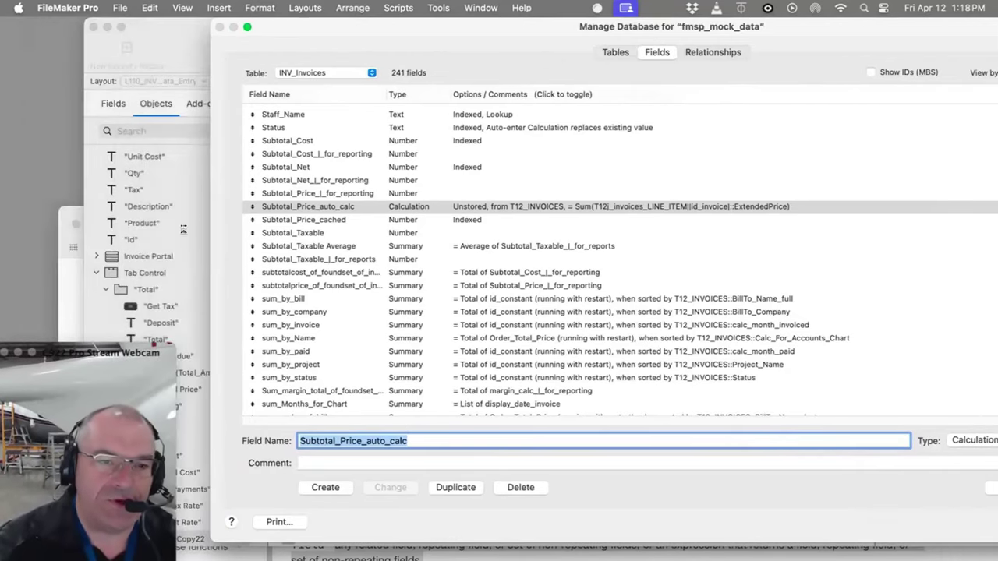
pyautogui.press('Return')
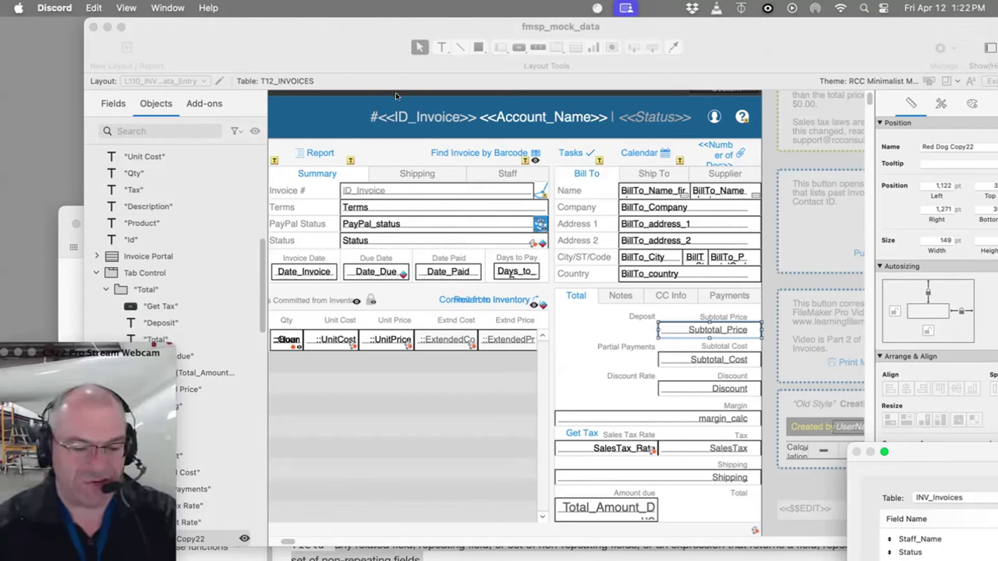
# - Force the unresponsive FileMaker Pro application to quit and close the list of running applications
pyautogui.press('super+alt+Escape')
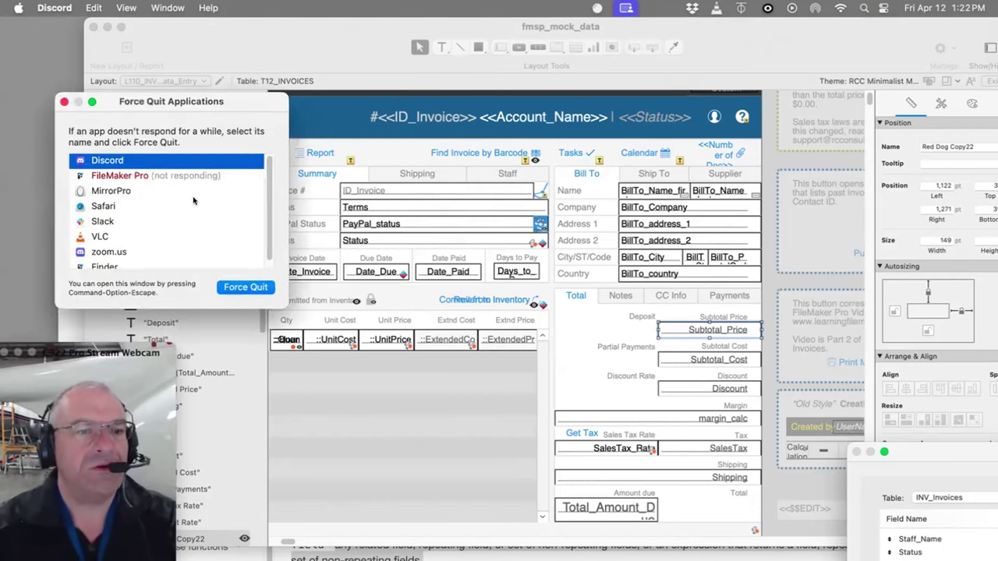
pyautogui.click(260, 177)
pyautogui.press('Return')
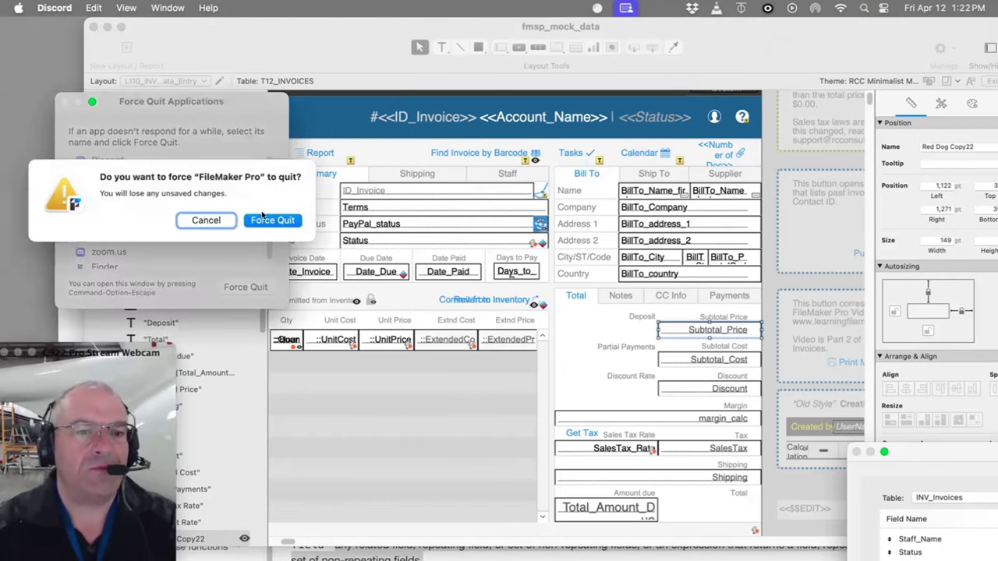
pyautogui.click(269, 219)
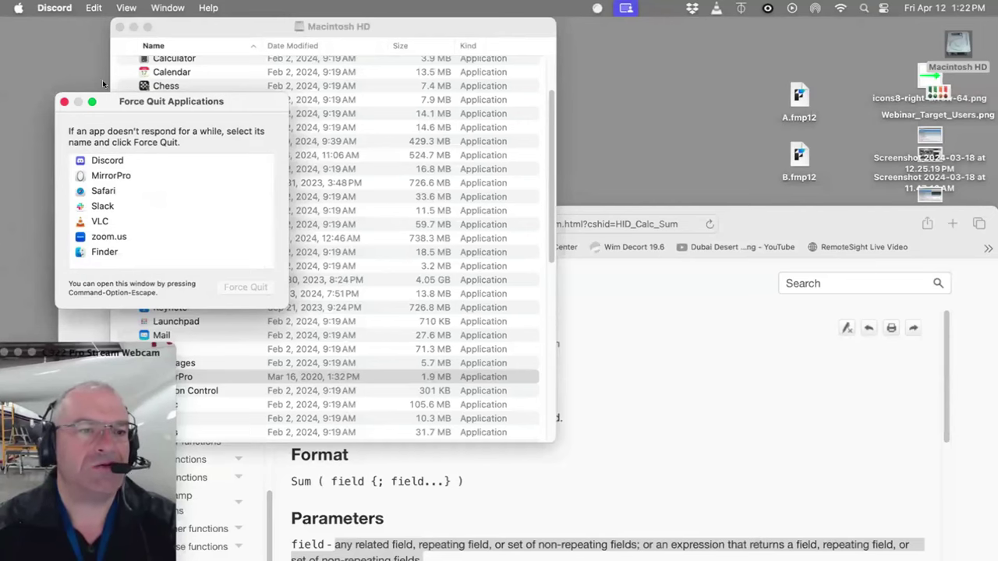
pyautogui.click(64, 102)
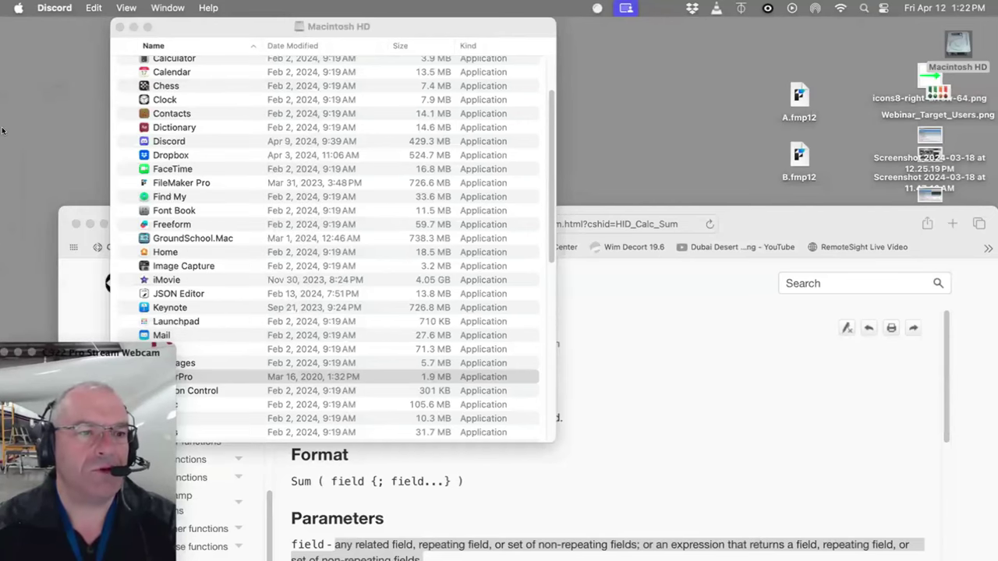
# - Relaunch FileMaker Pro and browse the files hosted on DBW13.atrcc.com
pyautogui.click(25, 155)
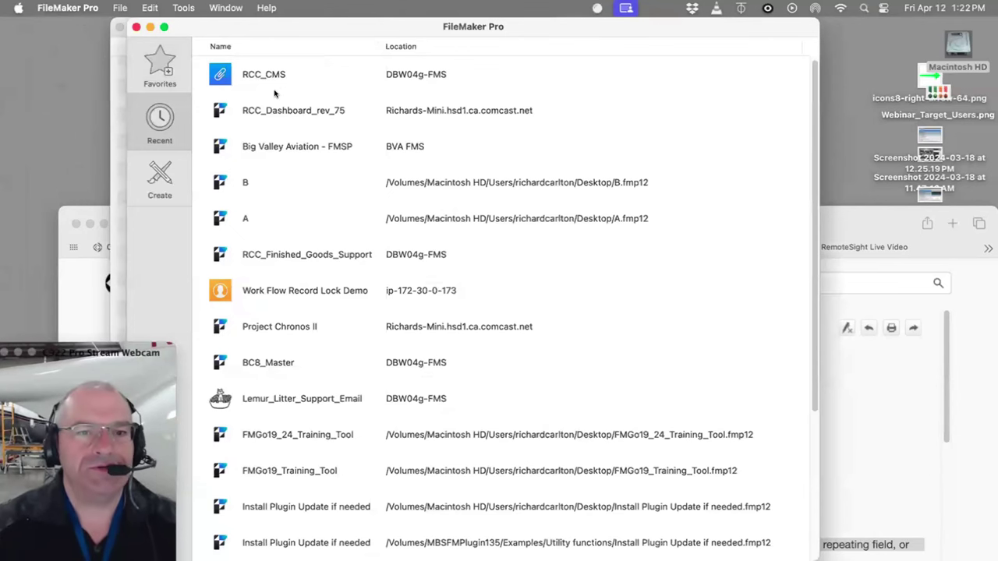
pyautogui.click(95, 7)
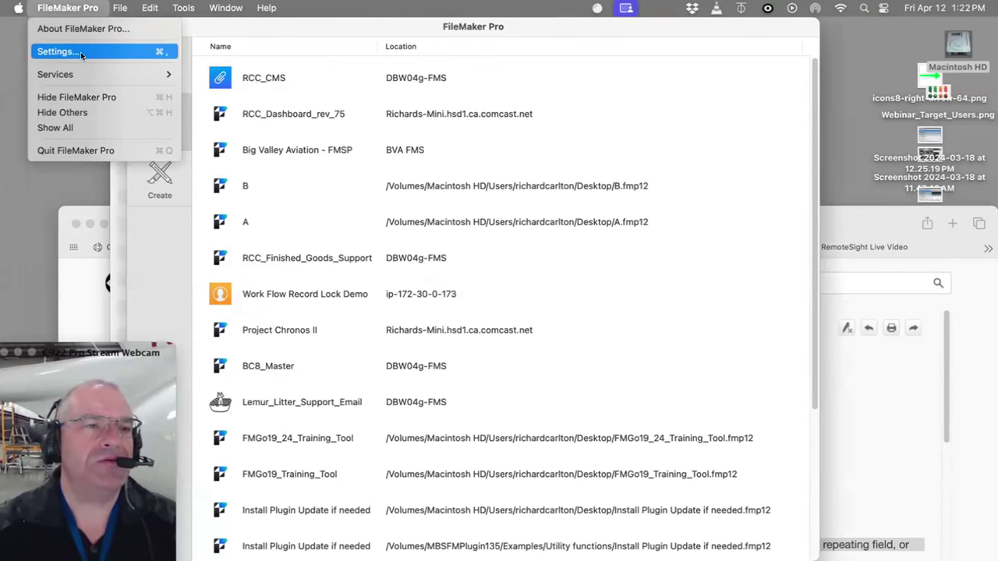
pyautogui.moveTo(119, 7)
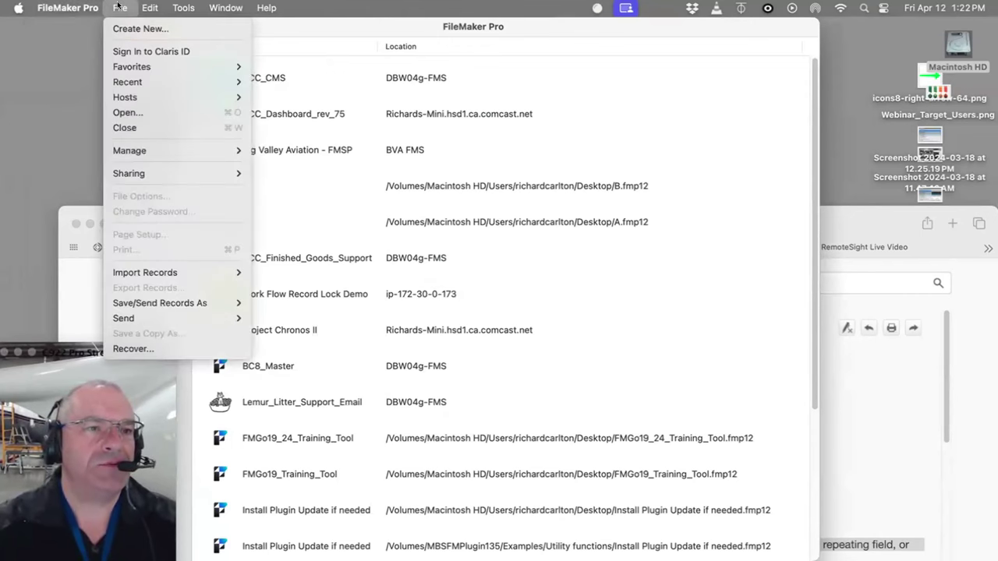
pyautogui.moveTo(167, 97)
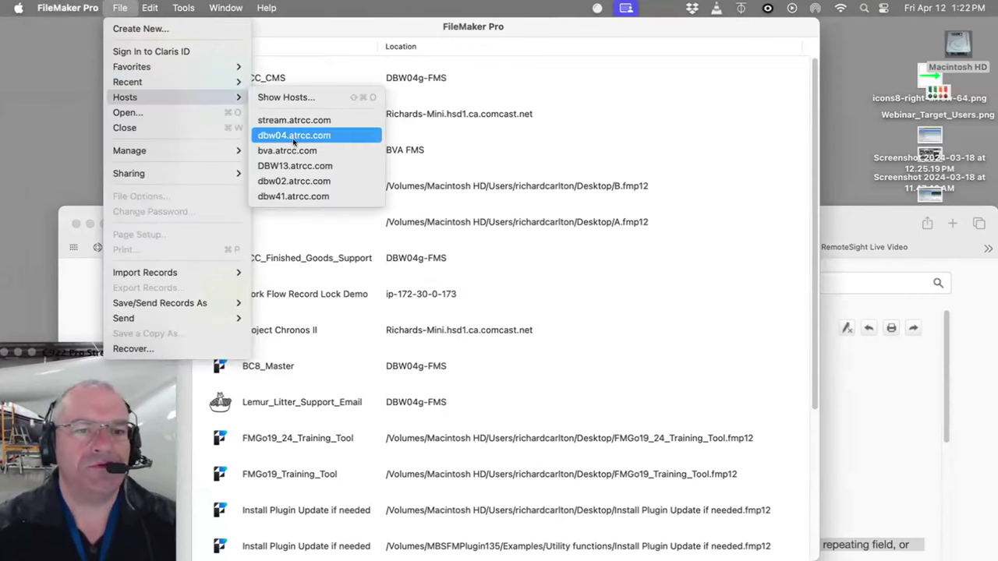
pyautogui.click(327, 165)
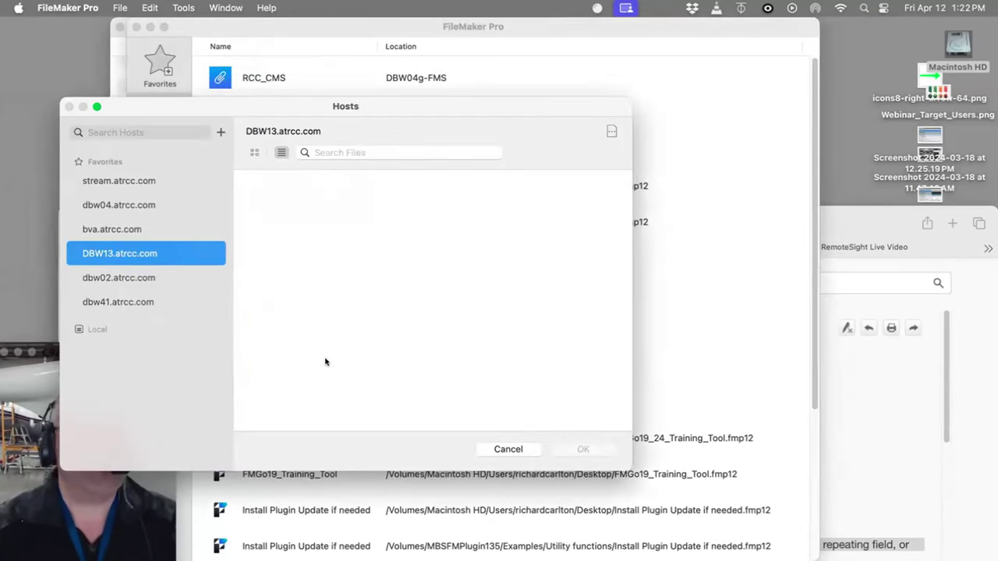
# - Search the host's files for "mock", open fmsp_mock_data and move its window clear of the screen's edge
pyautogui.click(326, 151)
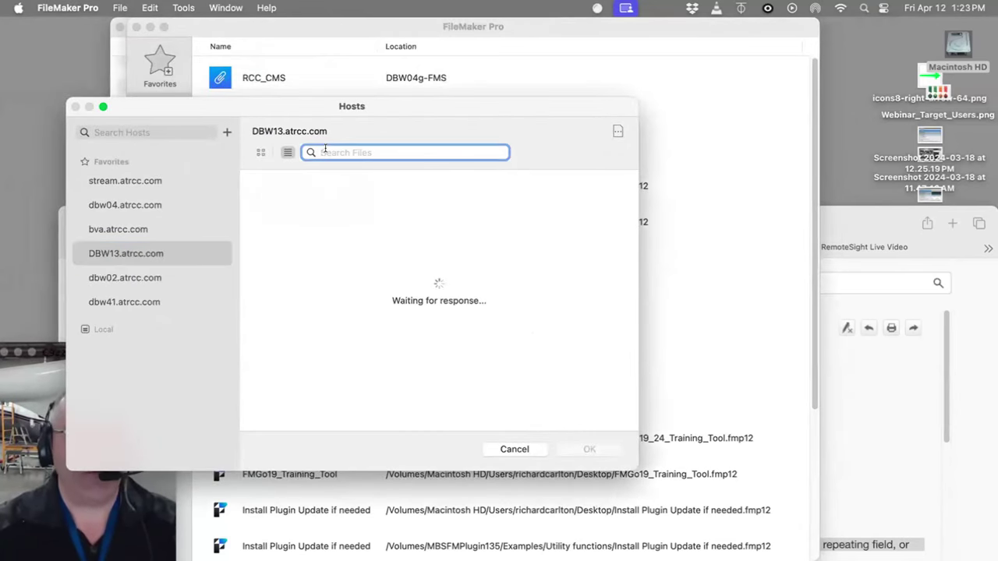
pyautogui.write('mock')
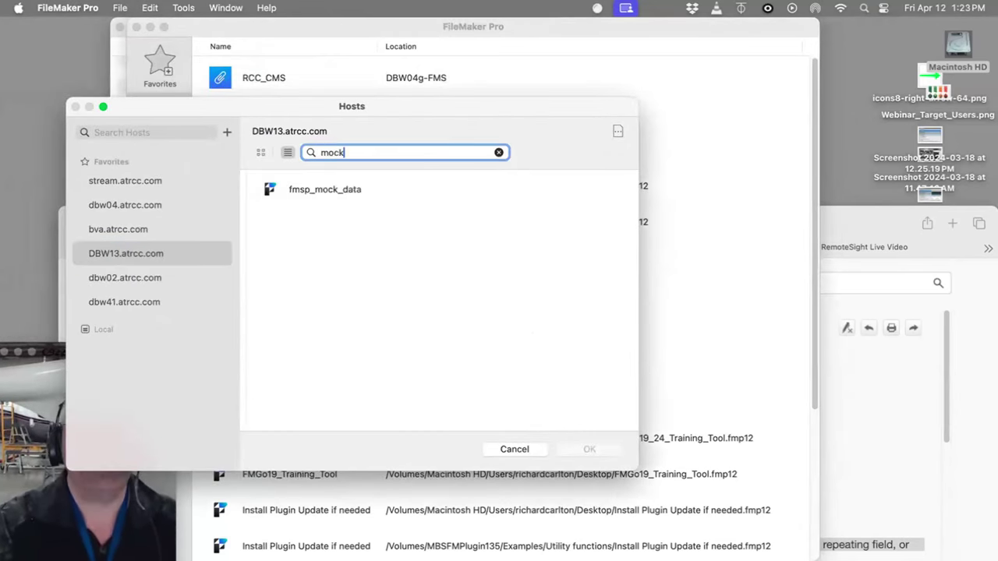
pyautogui.click(339, 189)
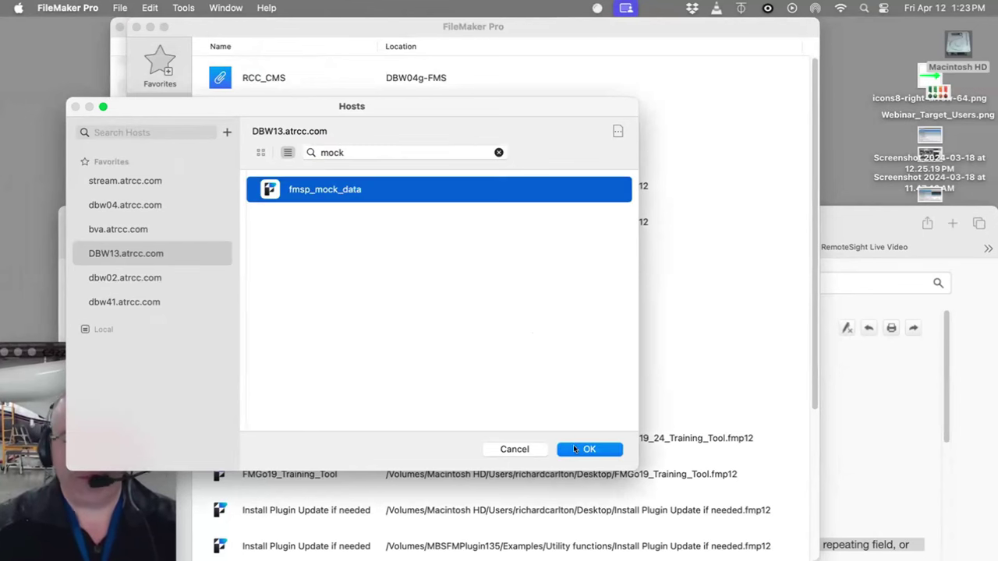
pyautogui.click(581, 449)
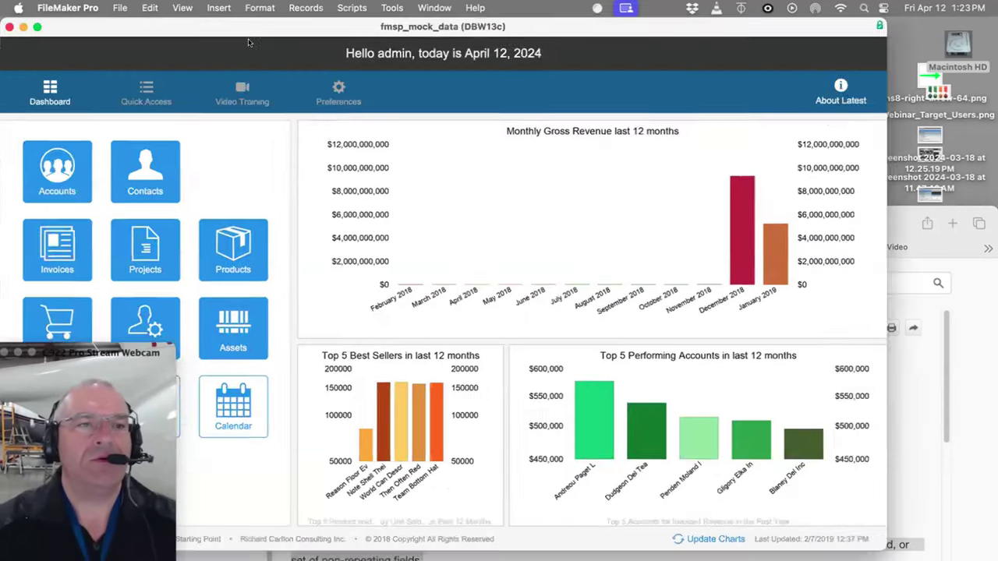
pyautogui.moveTo(260, 27); pyautogui.dragTo(390, 37)
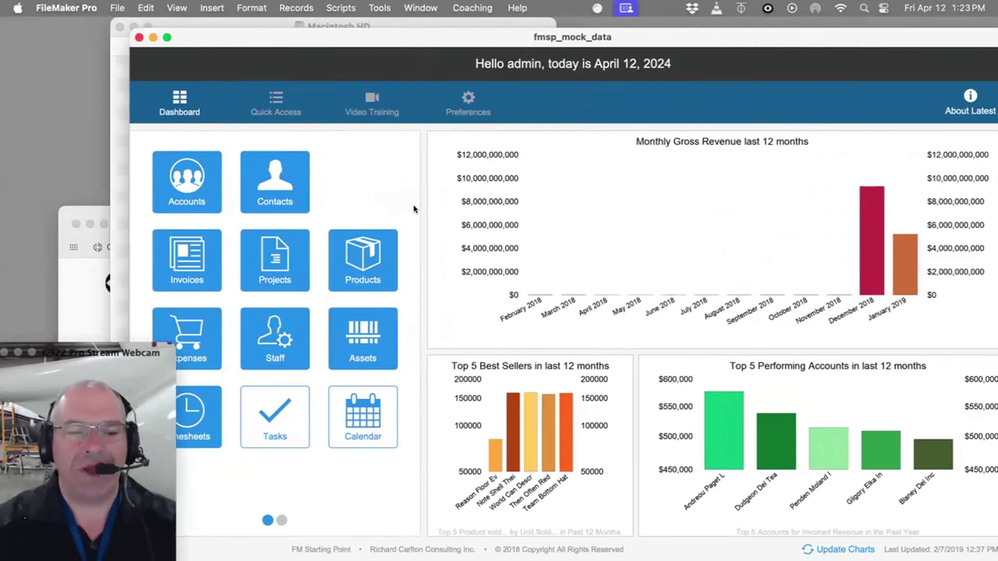
# - Open the database definition for fmsp_mock_data and show the fields of the INV_Invoices table
pyautogui.press('super+shift+d')
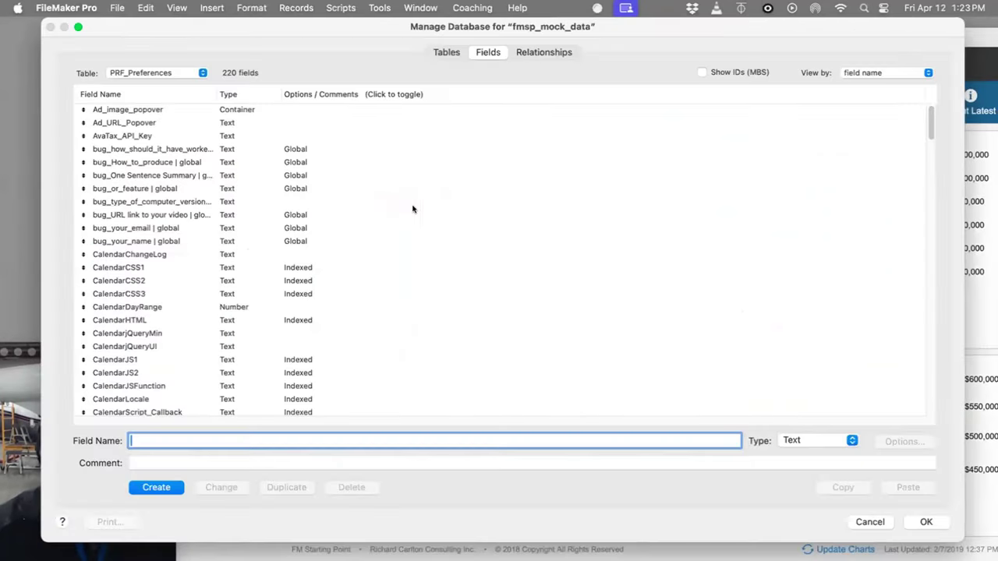
pyautogui.click(148, 72)
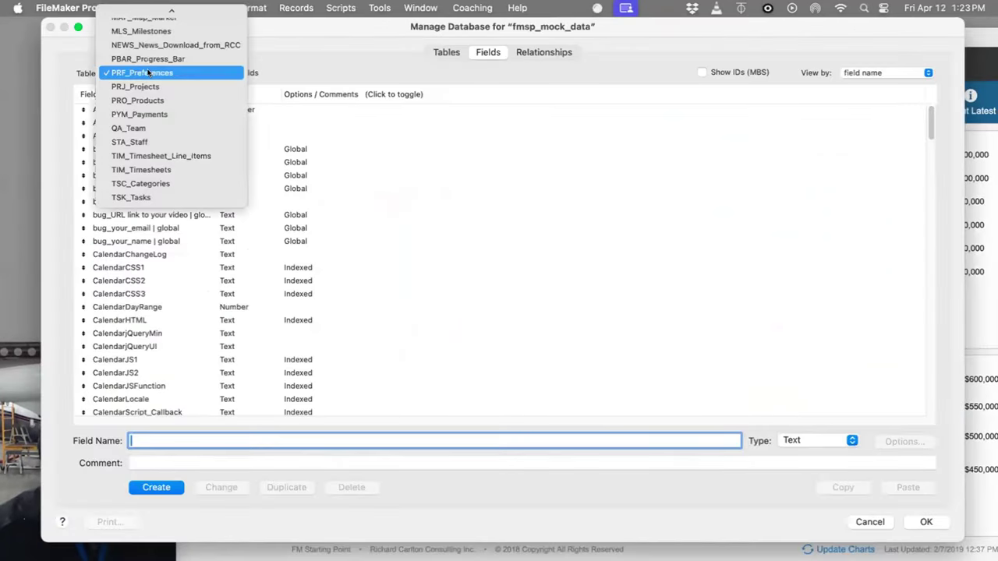
pyautogui.click(452, 152)
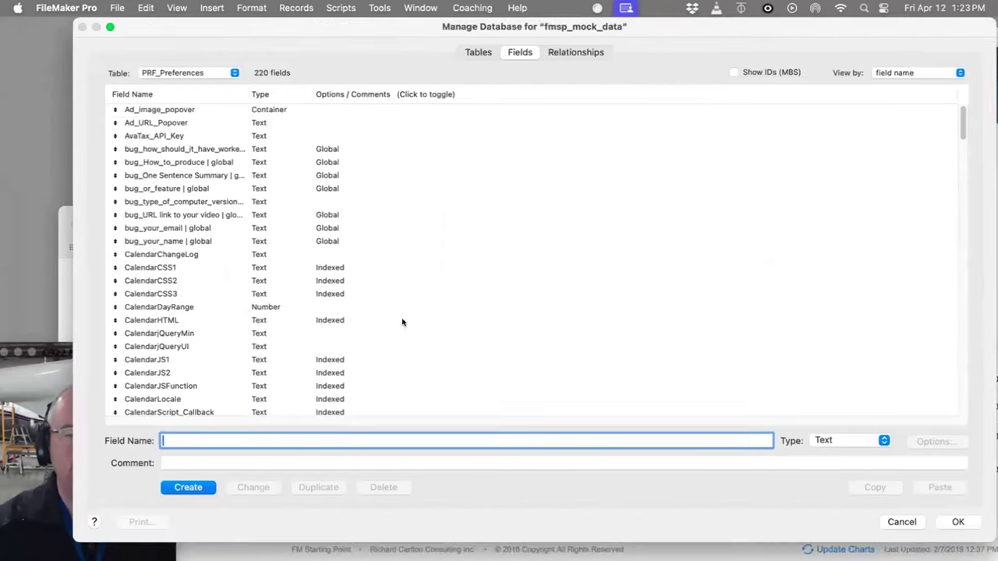
pyautogui.click(180, 72)
pyautogui.scroll(5, 179, 70)
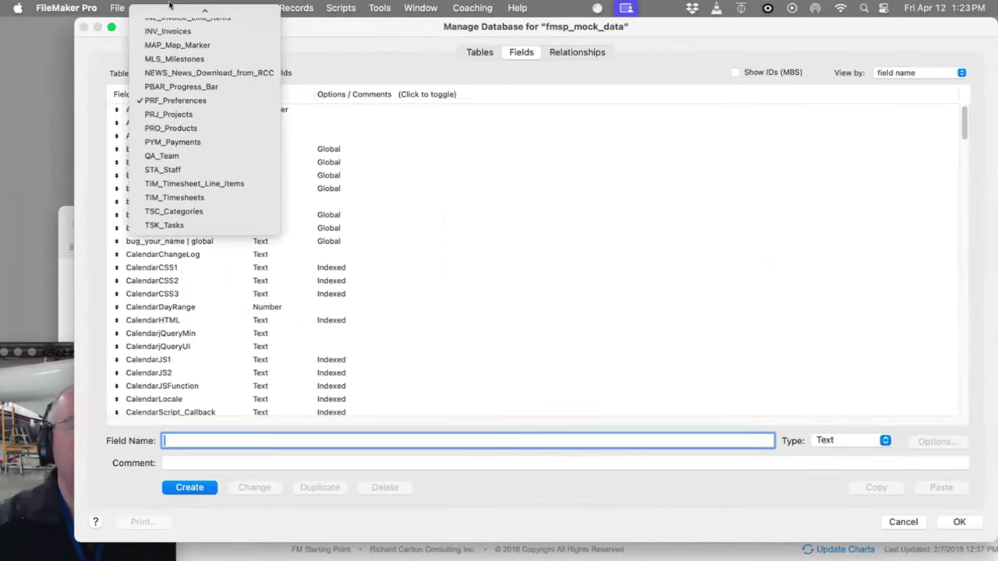
pyautogui.click(185, 128)
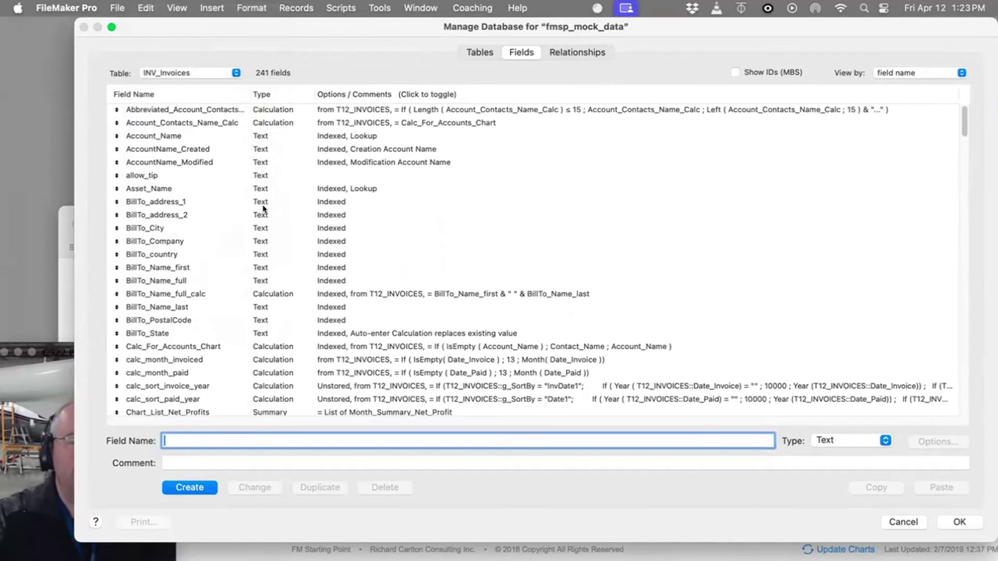
# - Check the definitions of Subtotal_Price_auto_calc and Subtotal_Price_cached in the field list, and close the database definition
pyautogui.scroll(-20, 272, 218)
pyautogui.scroll(-20, 285, 226)
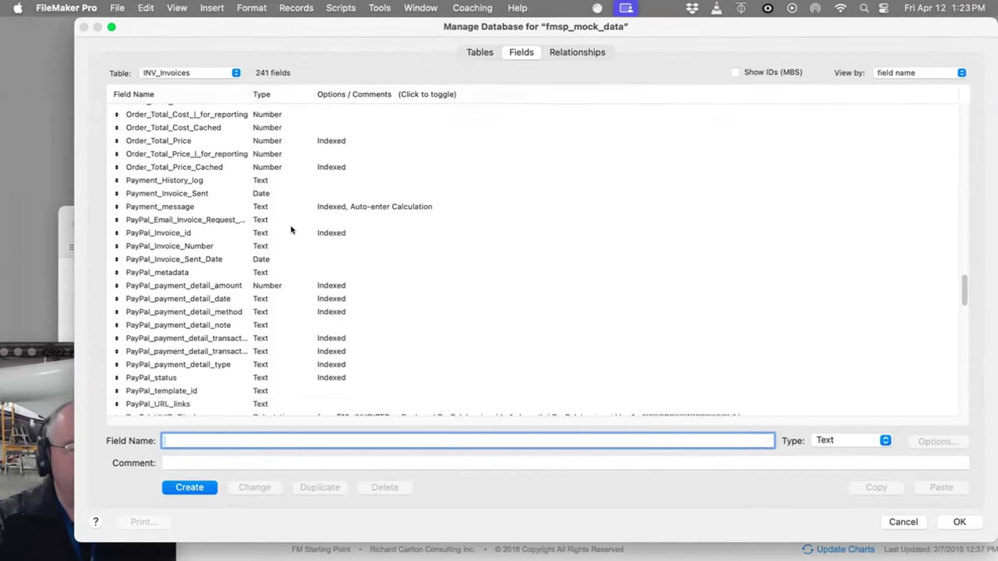
pyautogui.scroll(3, 197, 226)
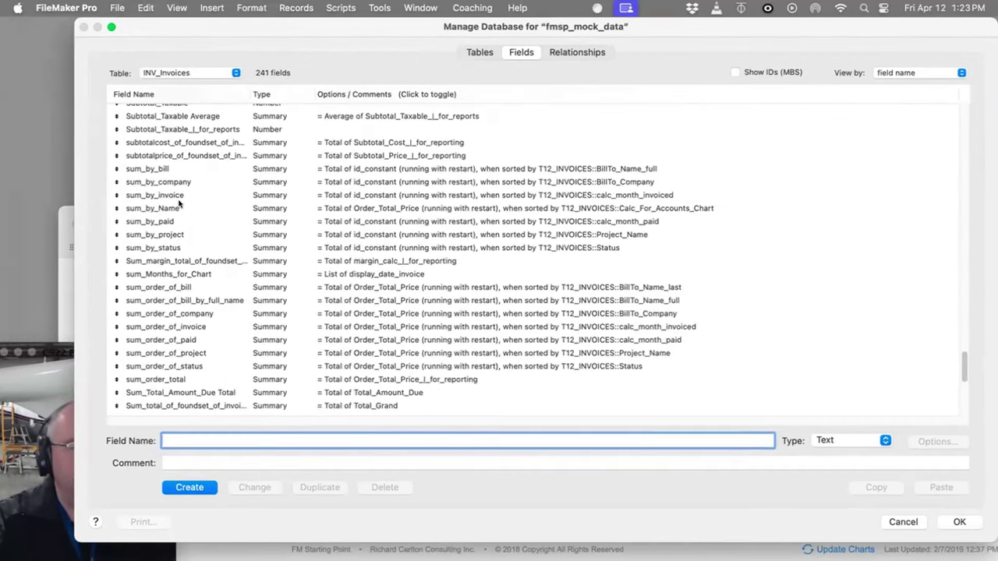
pyautogui.scroll(4, 181, 188)
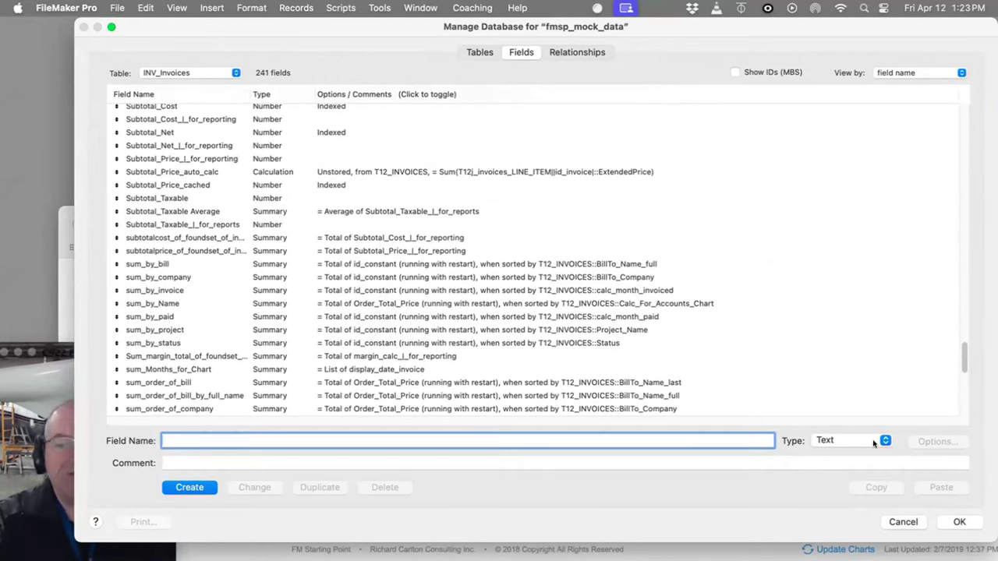
pyautogui.click(957, 522)
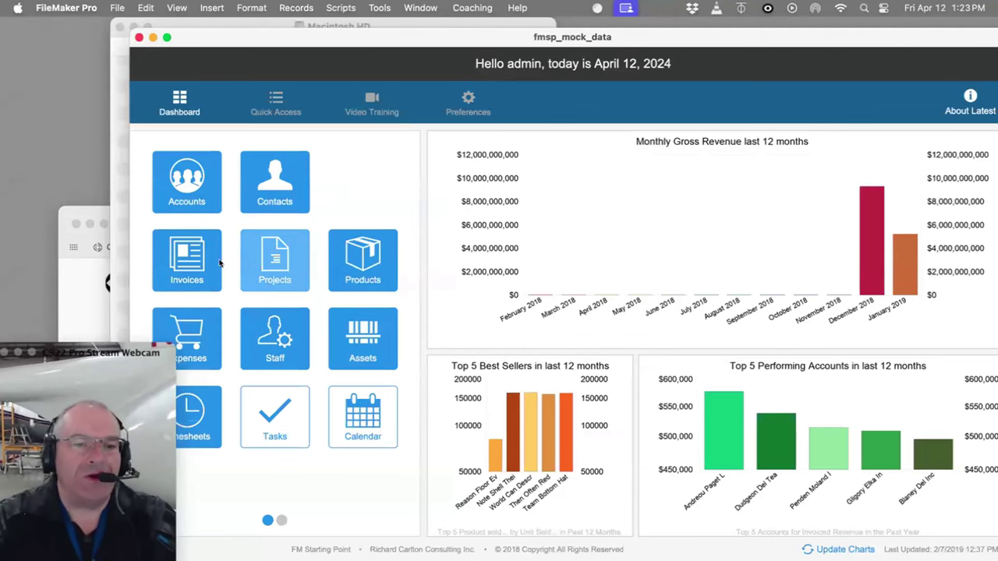
# - Open the Invoices module, jump to record 1176801 and reposition the window so the layout editing control is reachable
pyautogui.click(185, 260)
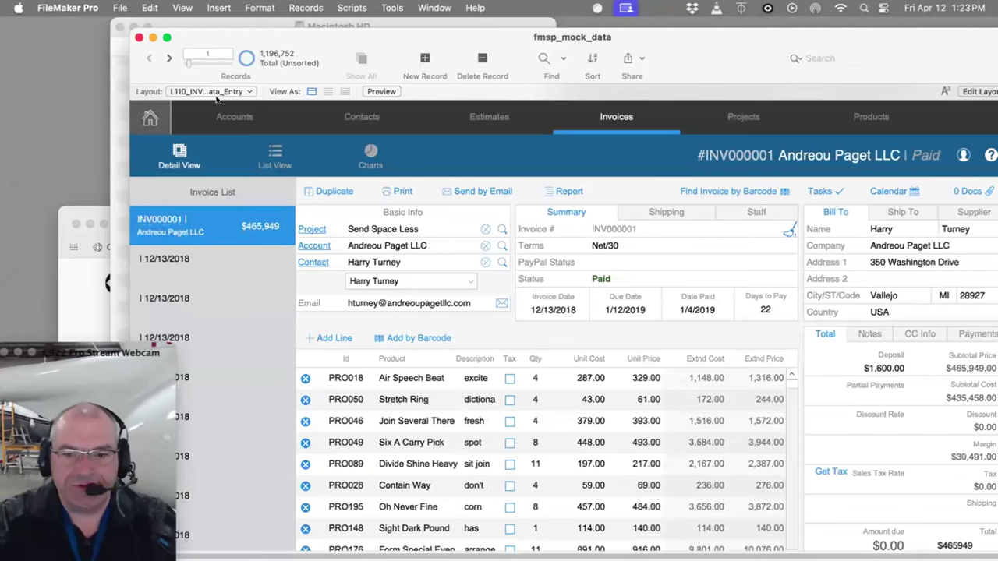
pyautogui.moveTo(190, 63); pyautogui.dragTo(226, 64)
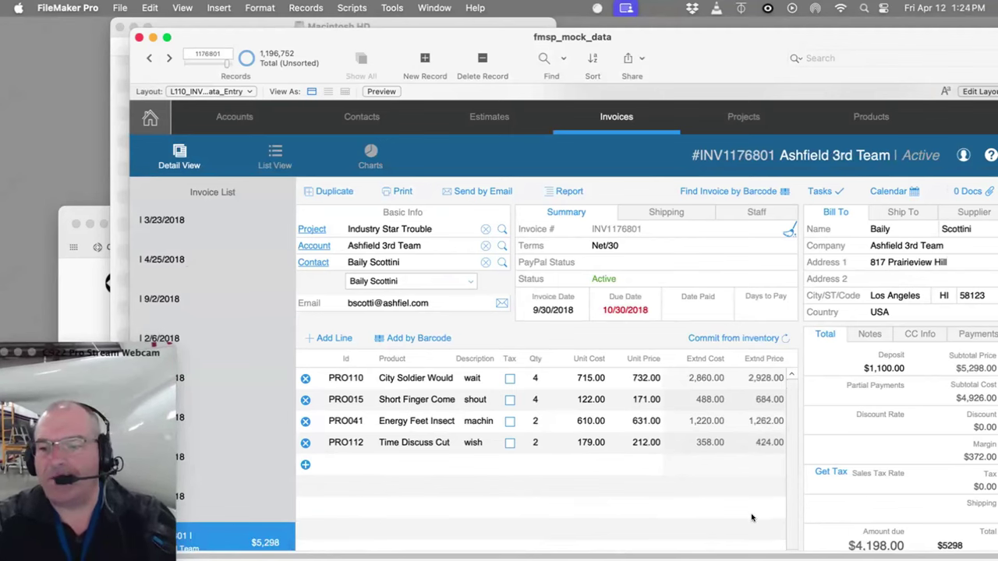
pyautogui.doubleClick(848, 31)
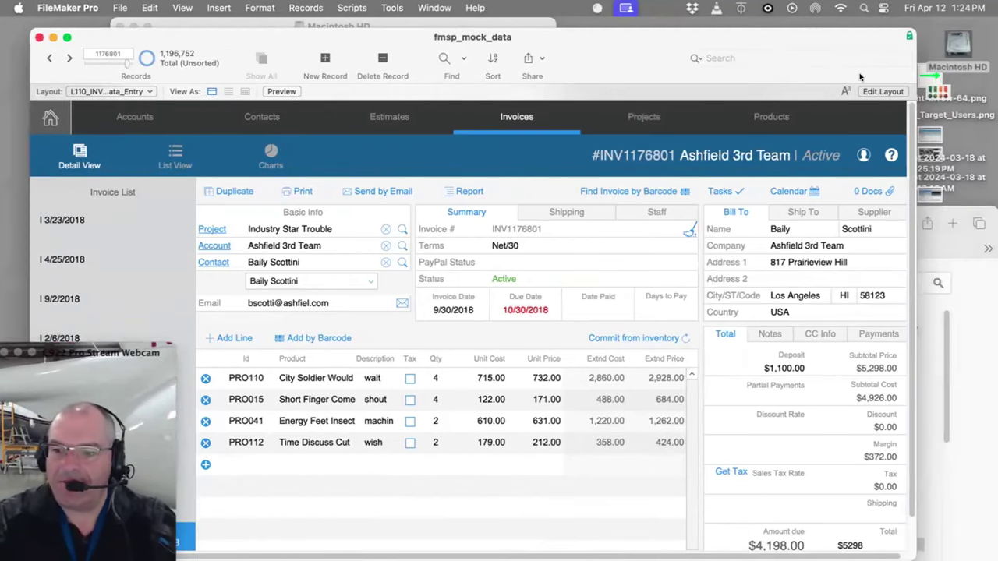
# - Edit the invoice layout and delete the Deposit, partial payments sum, Discount_Rate and SalesTax_Rate fields from the Total tab
pyautogui.click(883, 91)
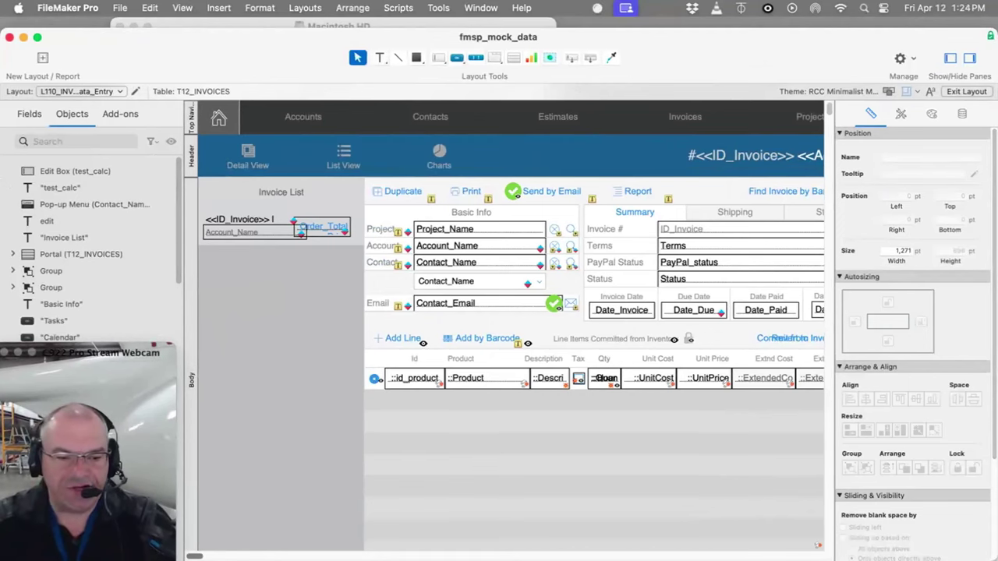
pyautogui.hscroll(10, 624, 419)
pyautogui.hscroll(2, 623, 420)
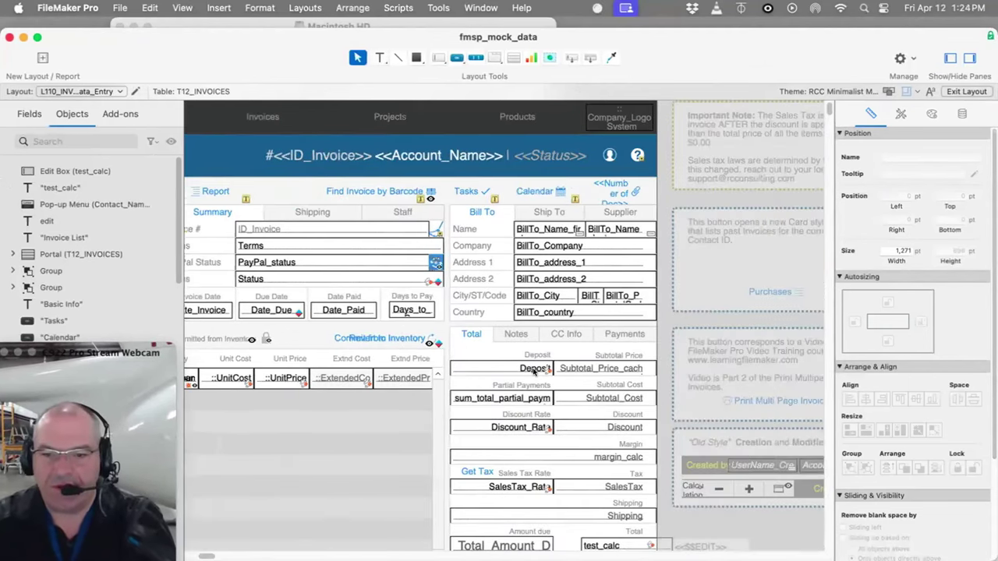
pyautogui.click(534, 369)
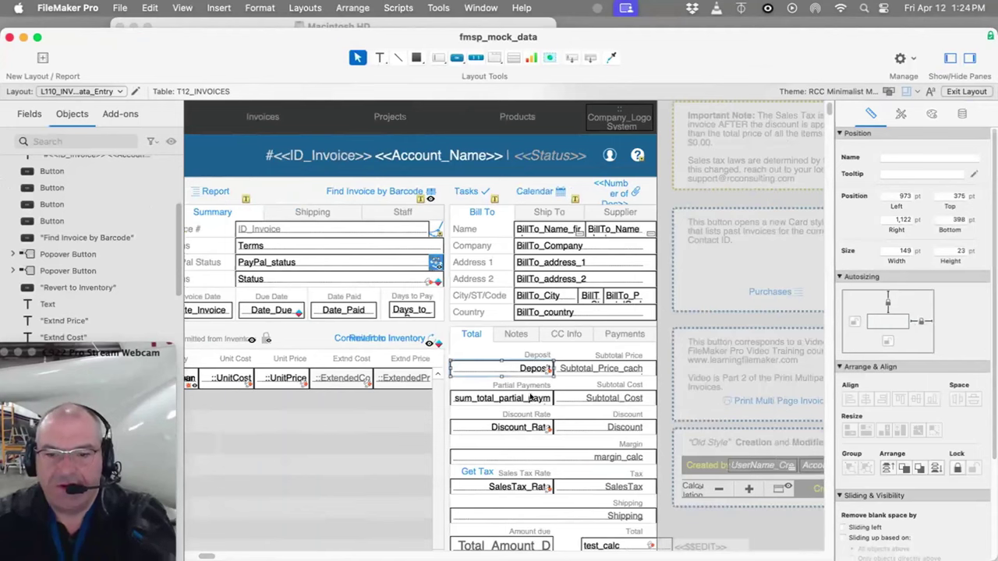
pyautogui.press('Delete')
pyautogui.click(530, 398)
pyautogui.press('Delete')
pyautogui.click(528, 427)
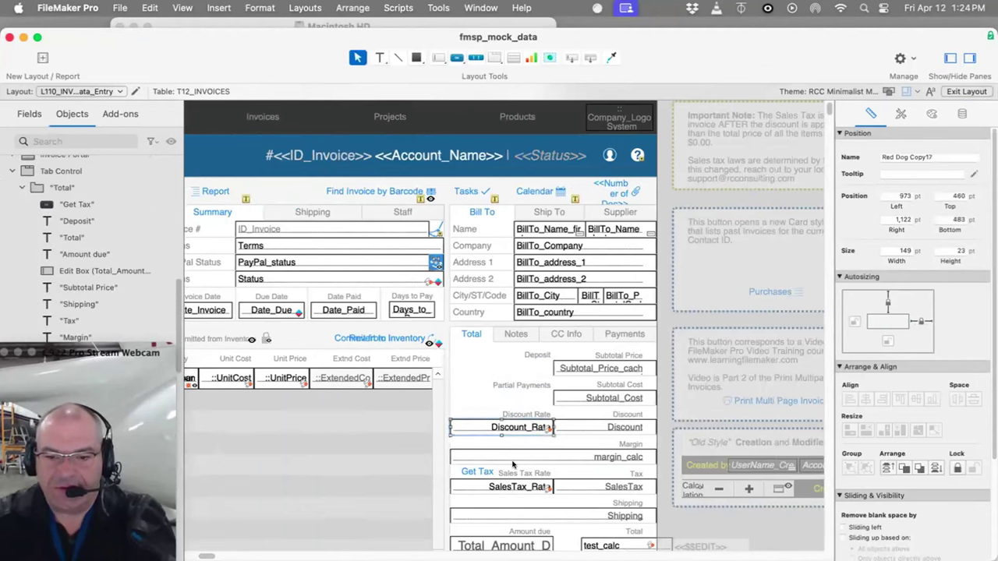
pyautogui.press('Delete')
pyautogui.click(515, 487)
pyautogui.press('Delete')
# - Delete the margin_calc, Shipping, total amount due and test_calc fields from the Total tab of the layout
pyautogui.click(523, 454)
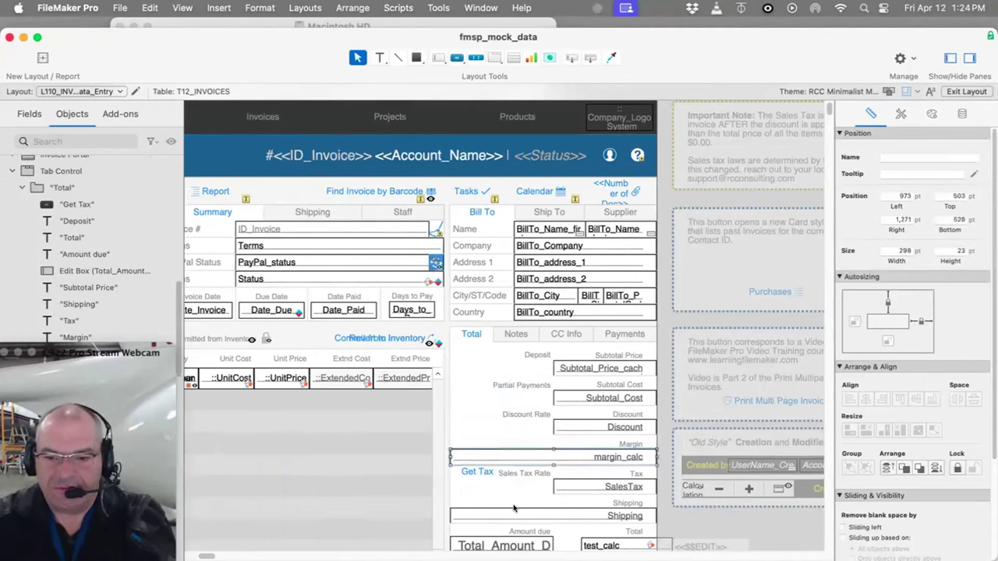
pyautogui.press('BackSpace')
pyautogui.click(516, 510)
pyautogui.press('BackSpace')
pyautogui.click(507, 543)
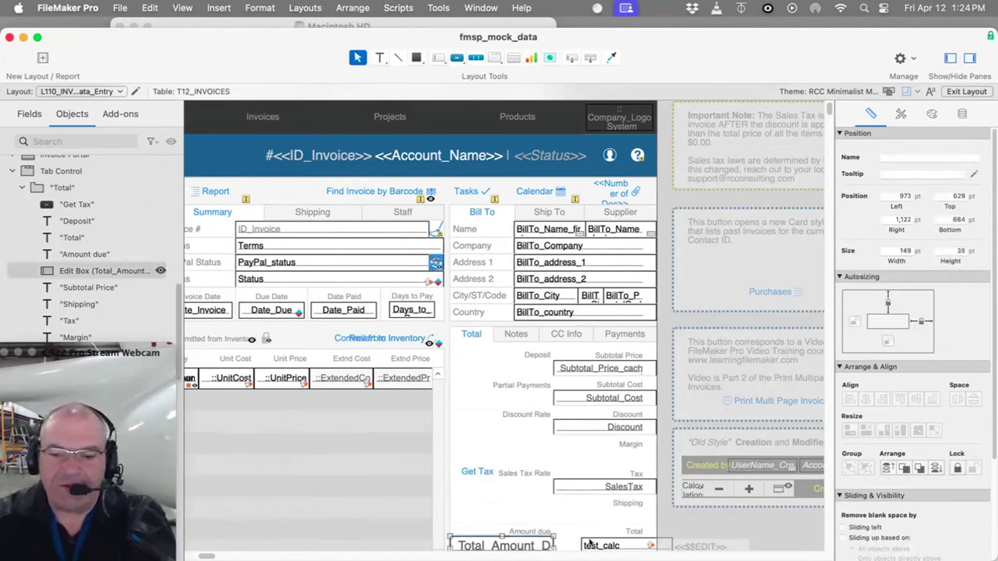
pyautogui.press('BackSpace')
pyautogui.click(613, 543)
pyautogui.press('BackSpace')
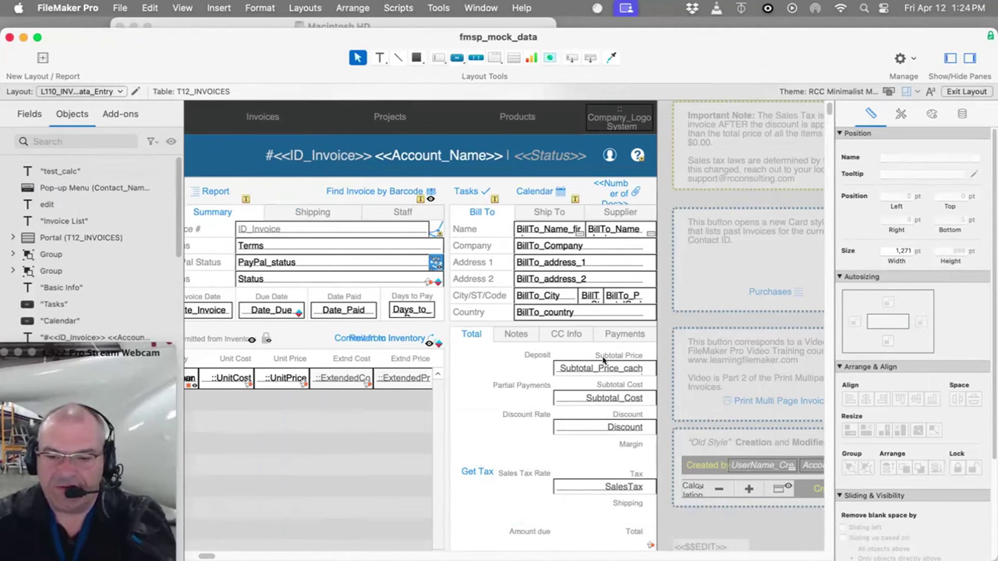
# - Narrow the Subtotal_Price_cached field from its left edge and change its caption to "Subtotal Caches"
pyautogui.click(550, 364)
pyautogui.click(553, 364)
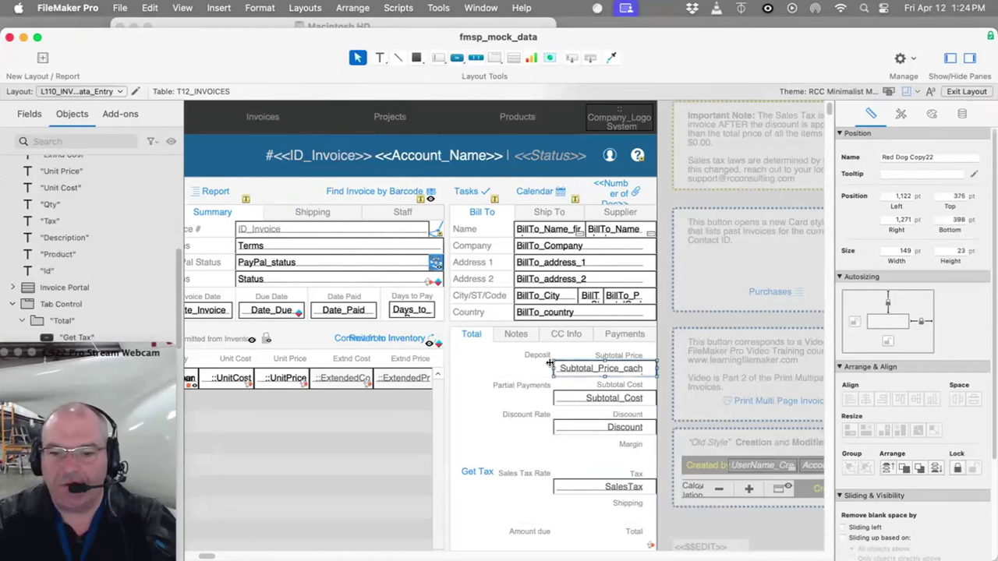
pyautogui.moveTo(550, 365); pyautogui.dragTo(574, 365)
pyautogui.click(624, 354)
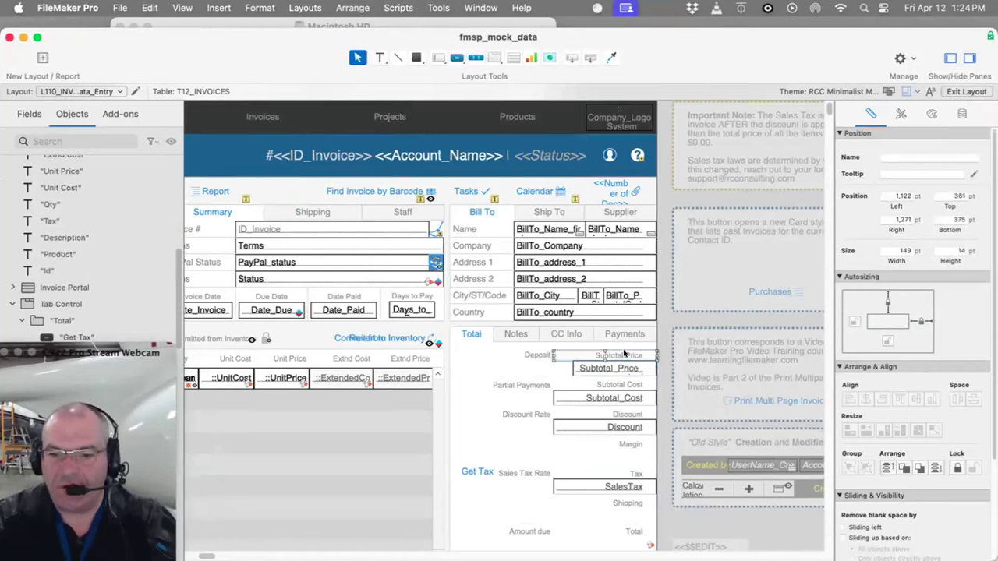
pyautogui.doubleClick(623, 354)
pyautogui.write('Cached')
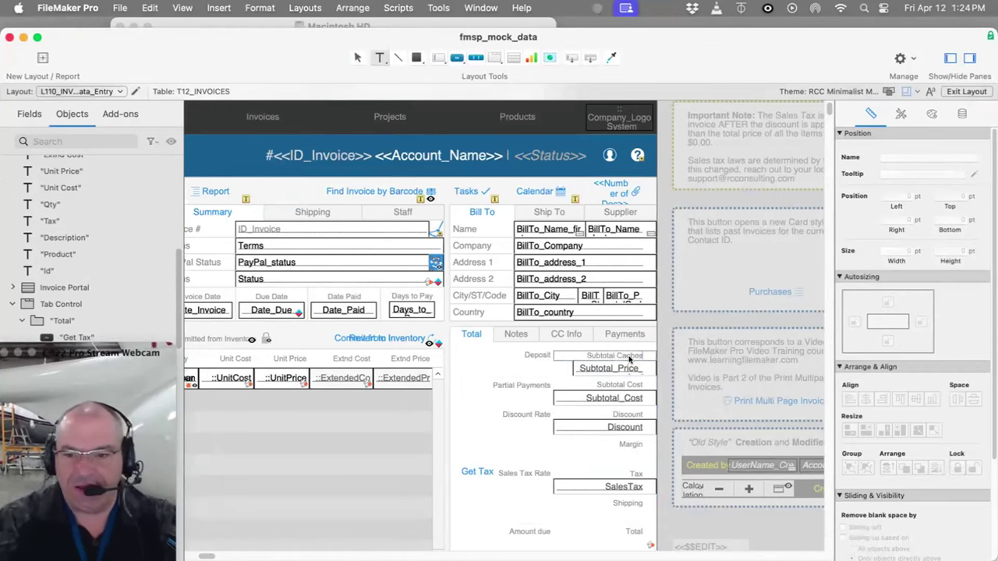
pyautogui.press('Escape')
# - Delete the Deposit caption and place a copy of the cached subtotal field and its caption in the freed space
pyautogui.click(537, 355)
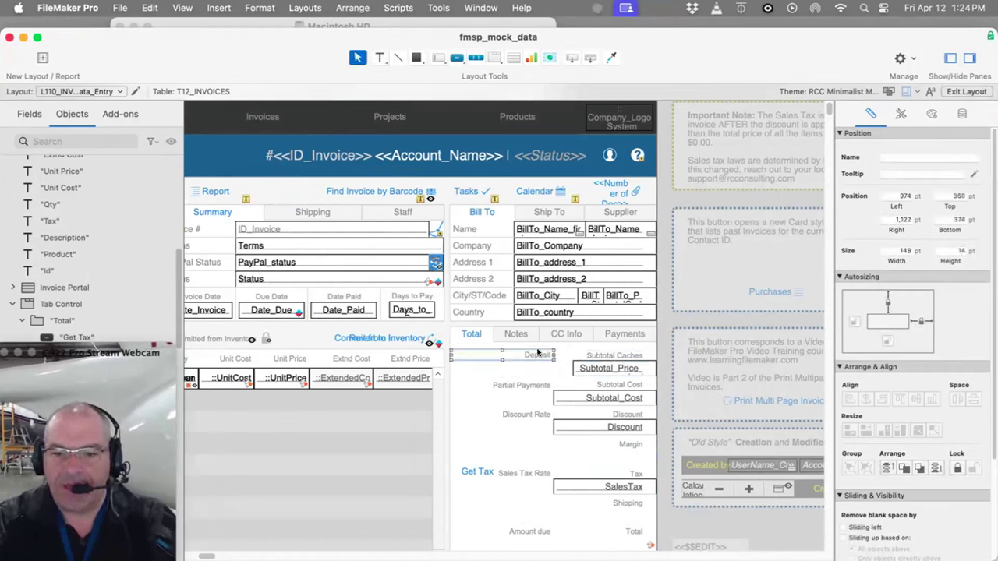
pyautogui.press('Delete')
pyautogui.click(585, 371)
pyautogui.keyDown('shift'); pyautogui.click(597, 355); pyautogui.keyUp('shift')
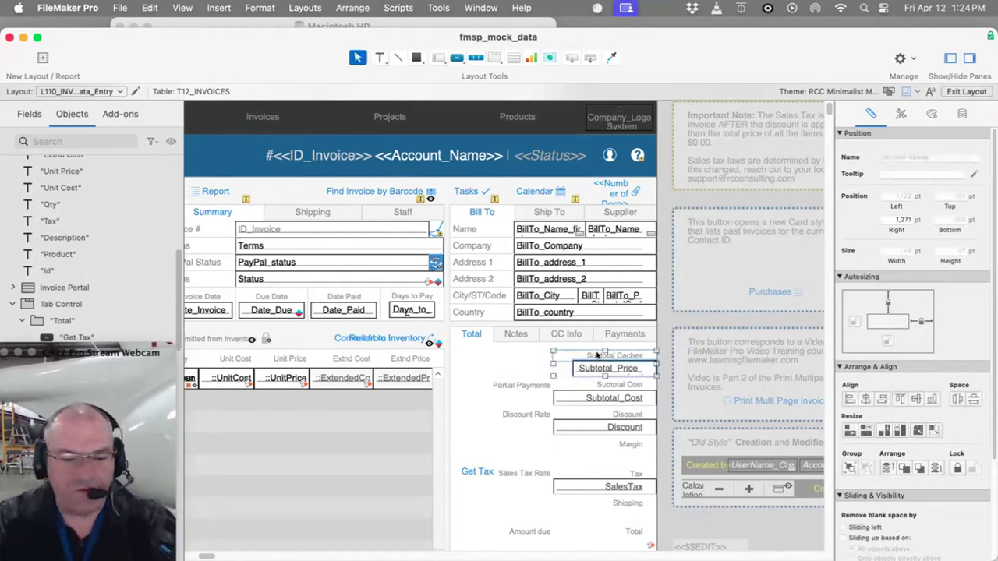
pyautogui.moveTo(565, 364); pyautogui.dragTo(483, 364)
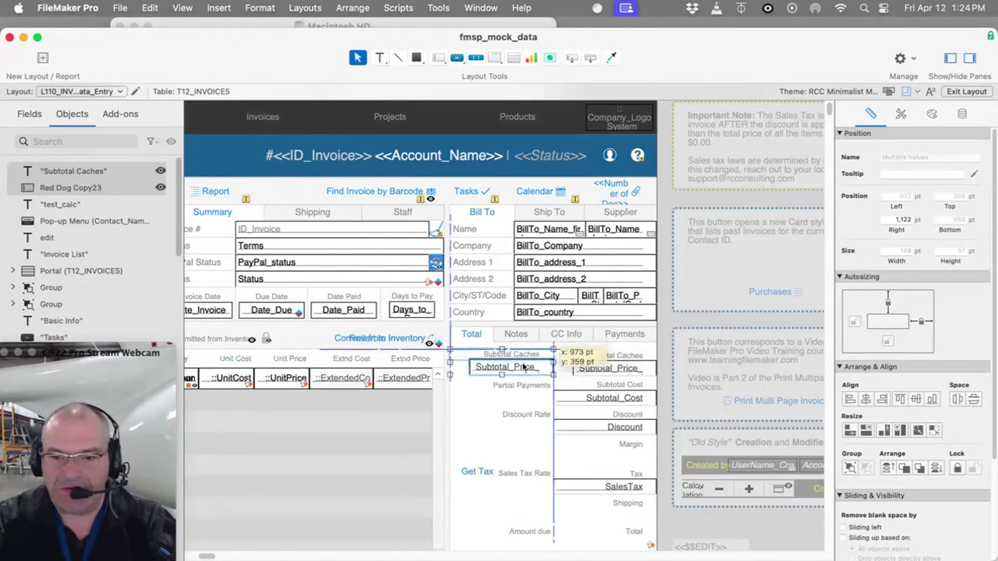
# - Change the copied caption to "Subtotal Auto Calc" and point the copied field below it to Subtotal_Price_auto_calc
pyautogui.doubleClick(520, 355)
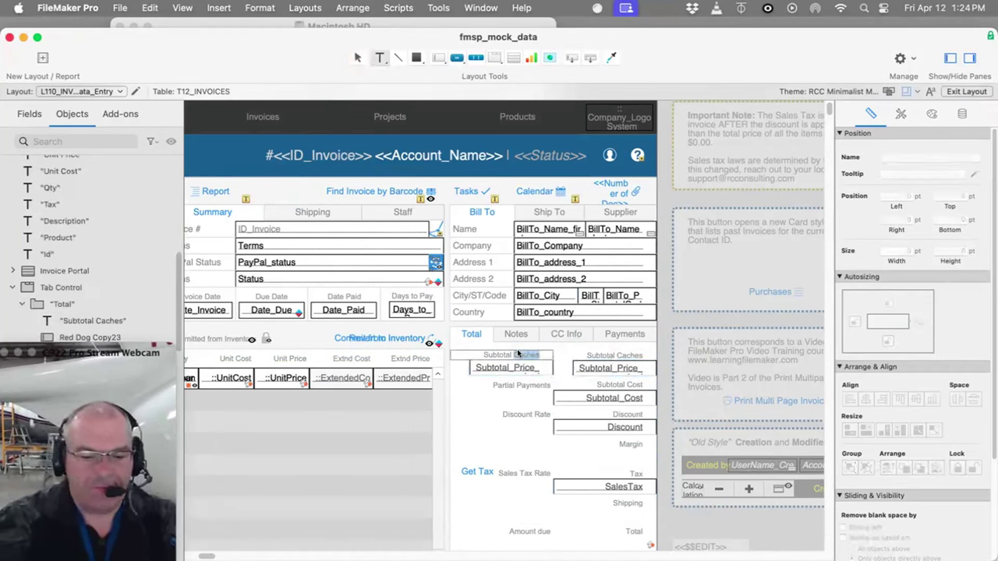
pyautogui.write('Auto C')
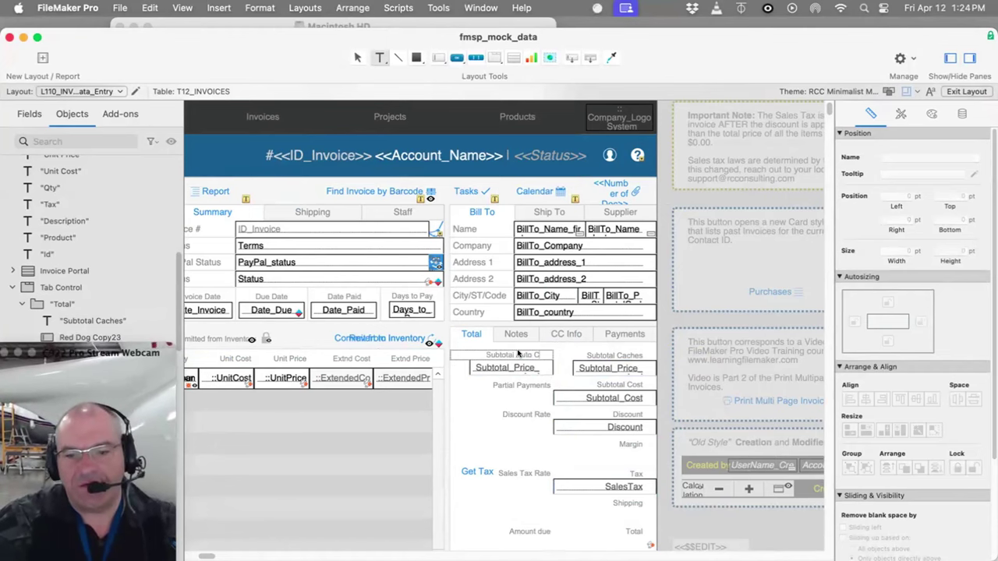
pyautogui.write('alc')
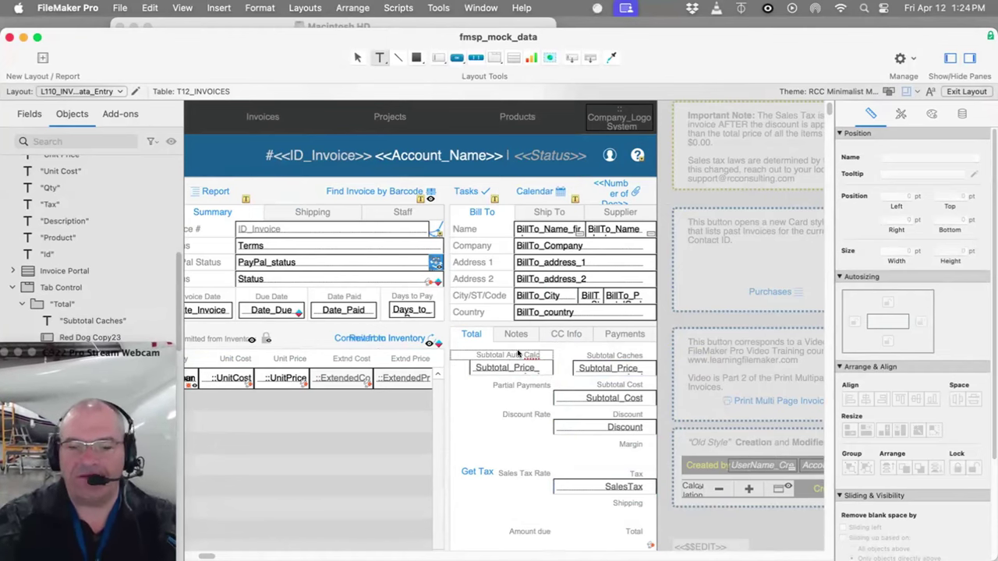
pyautogui.doubleClick(513, 366)
pyautogui.scroll(-3, 513, 390)
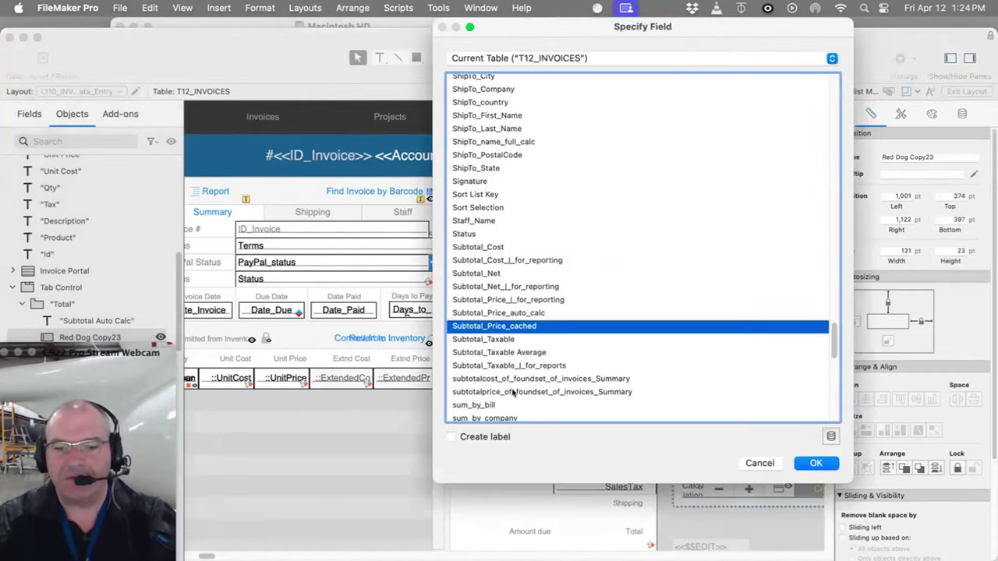
pyautogui.doubleClick(518, 313)
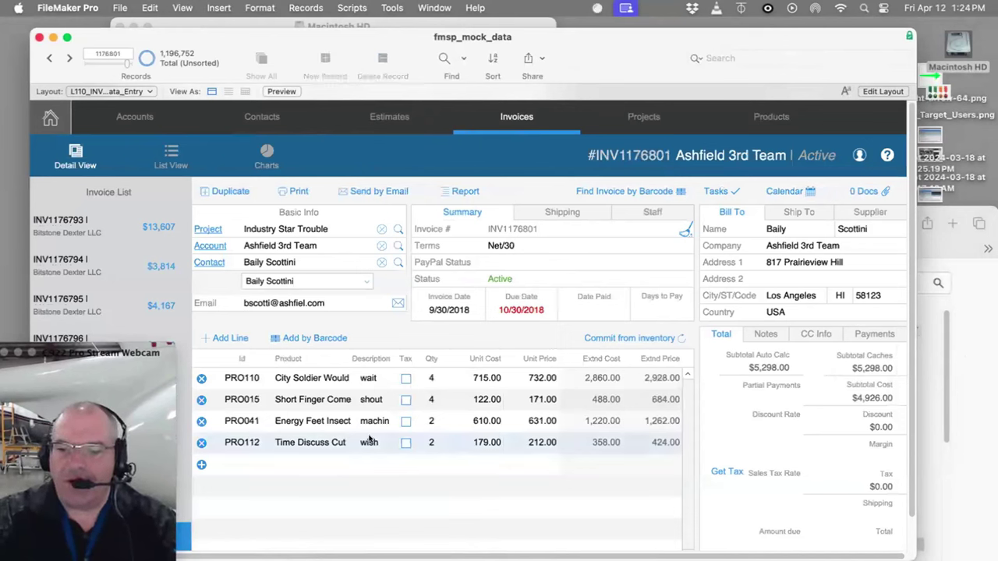
# - Set the quantity of the PRO112 invoice line to 3 and commit the record
pyautogui.click(437, 442)
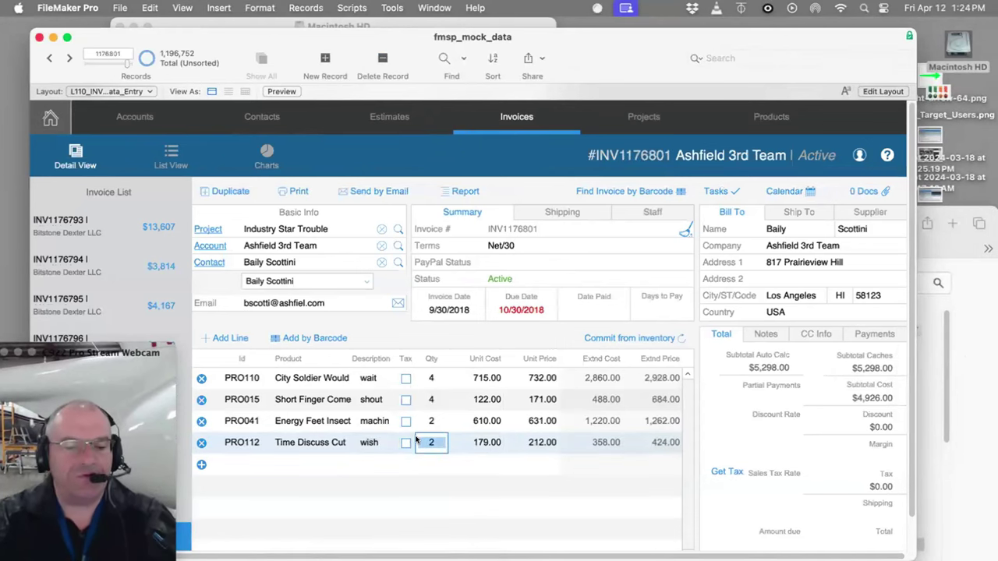
pyautogui.write('3')
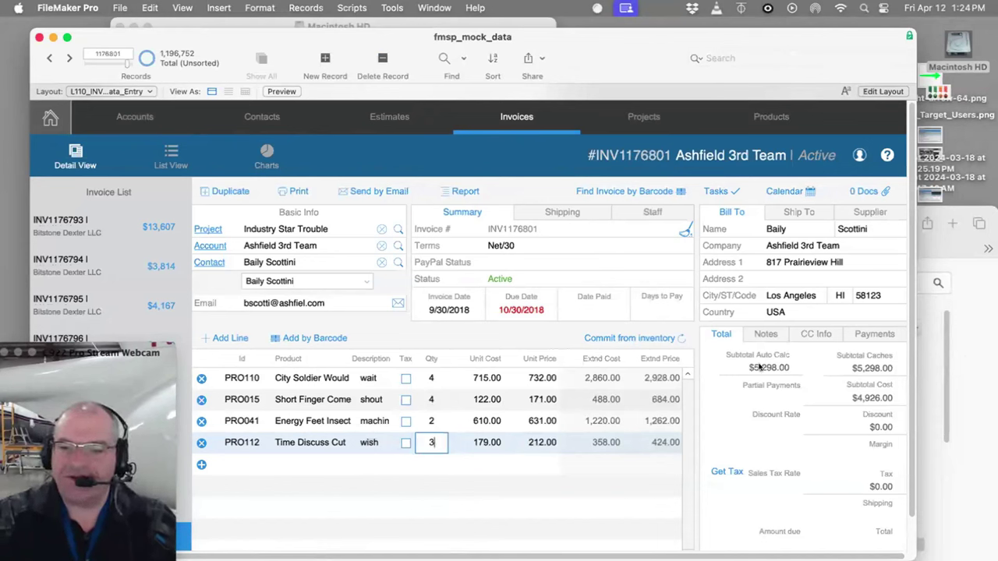
pyautogui.press('Tab')
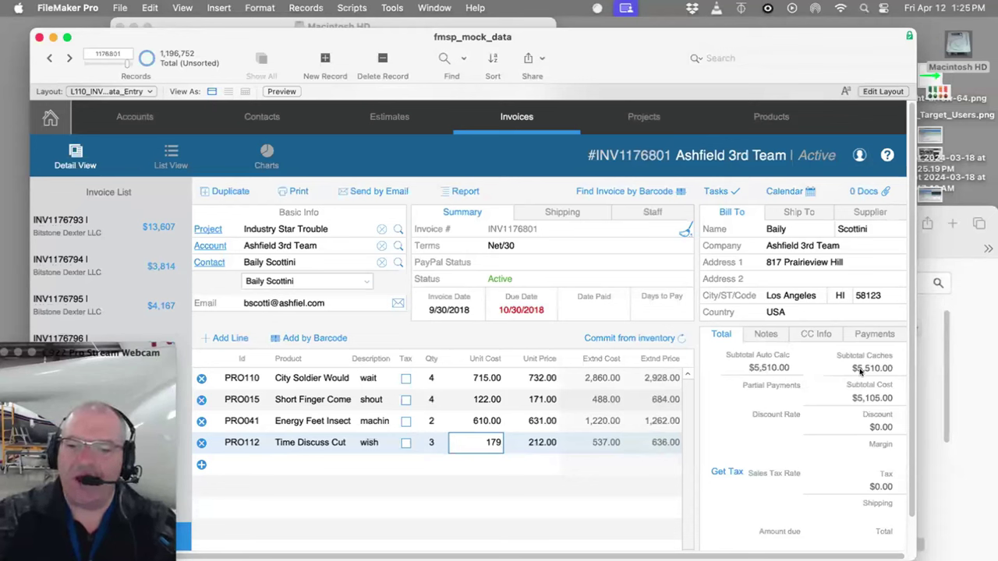
pyautogui.click(727, 429)
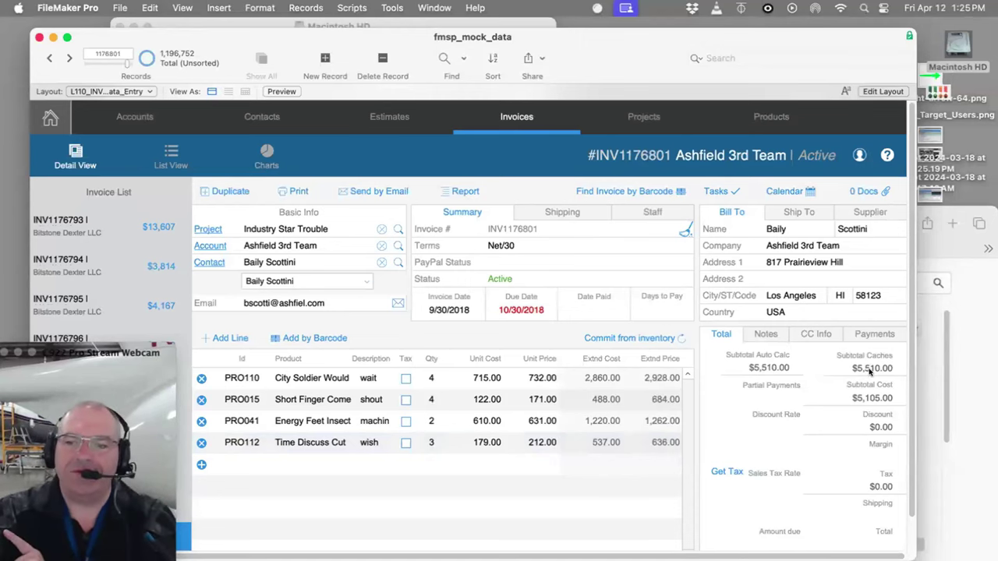
# - Switch to the invoice list view and find the invoices whose account matches "met"
pyautogui.click(167, 153)
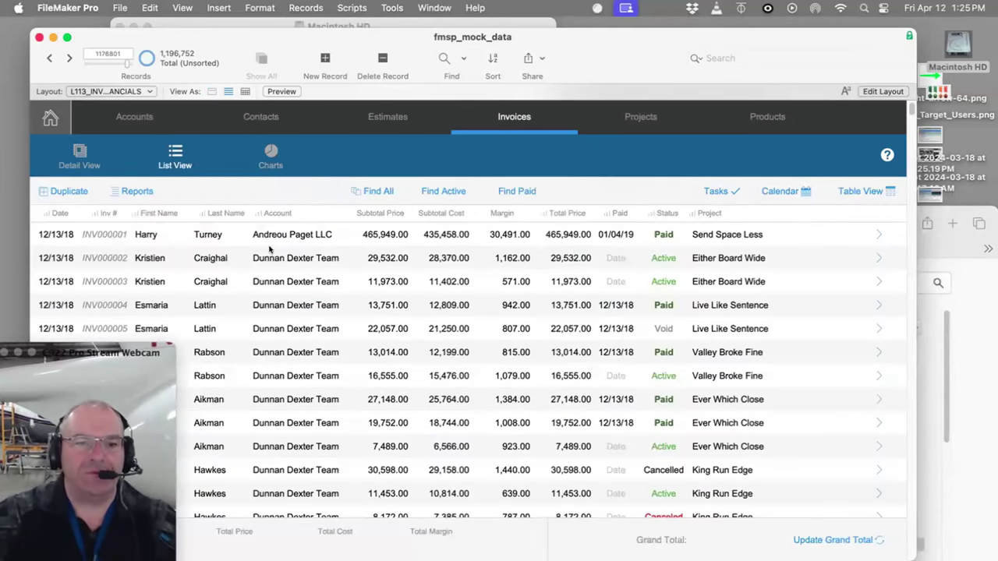
pyautogui.moveTo(269, 29); pyautogui.dragTo(346, 19)
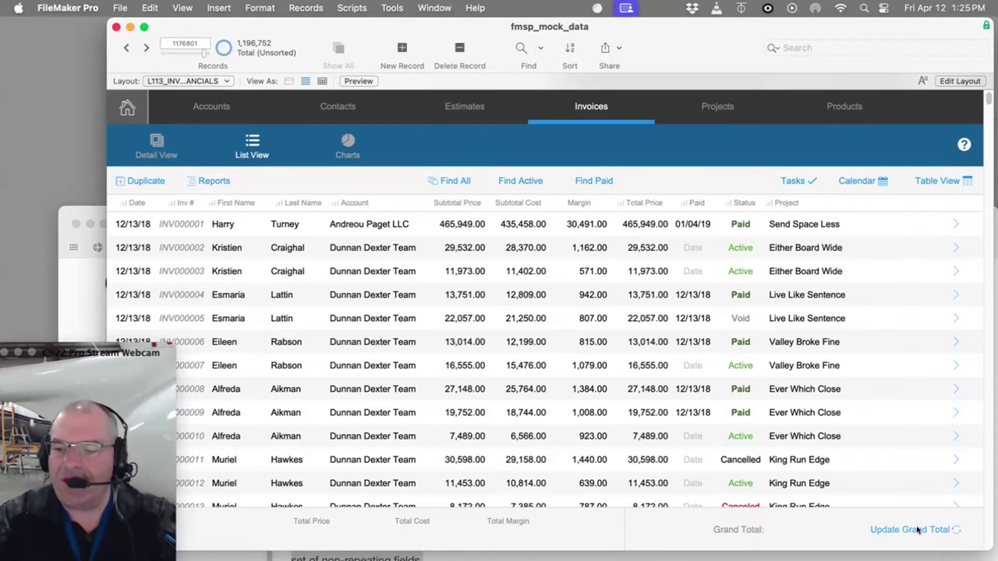
pyautogui.press('super+f')
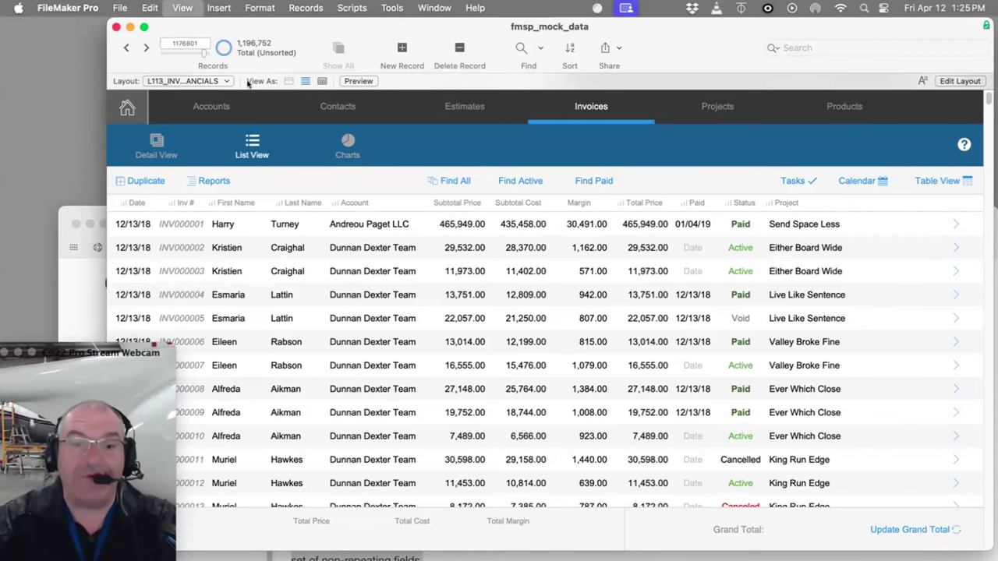
pyautogui.click(362, 222)
pyautogui.click(361, 224)
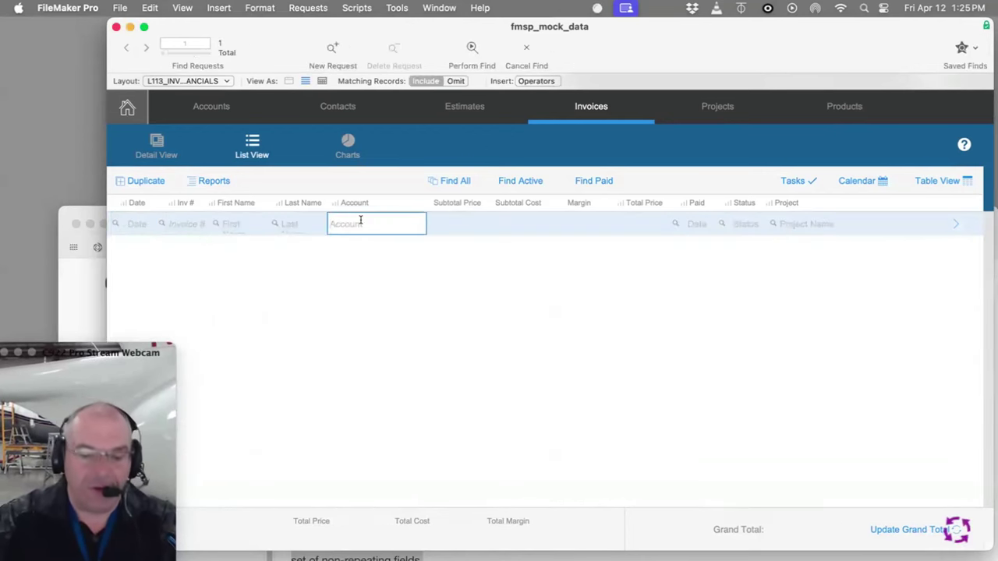
pyautogui.write('met')
pyautogui.press('Return')
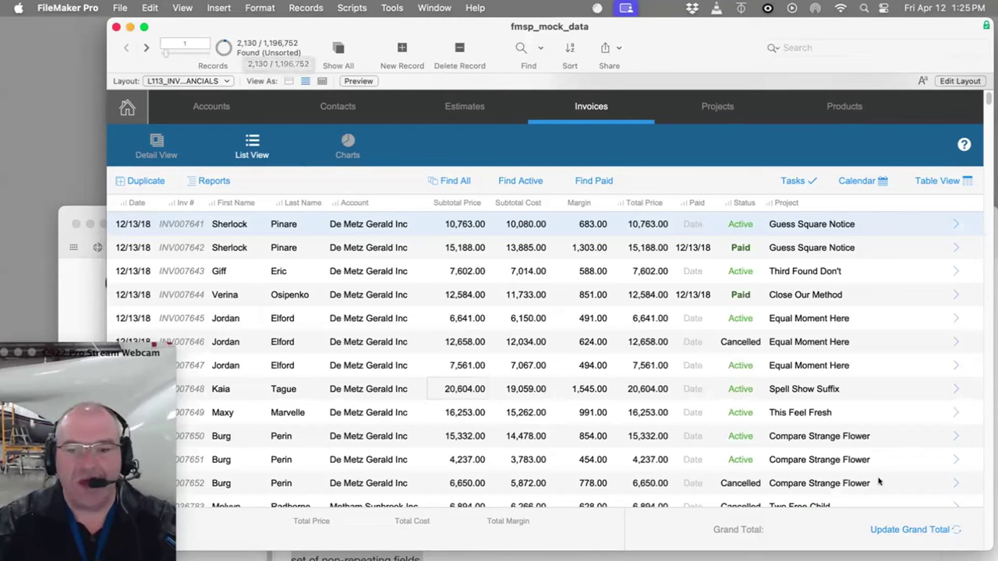
# - Turn on the Script Debugger and start Update Grand Total for the found invoices
pyautogui.click(358, 9)
pyautogui.moveTo(392, 8)
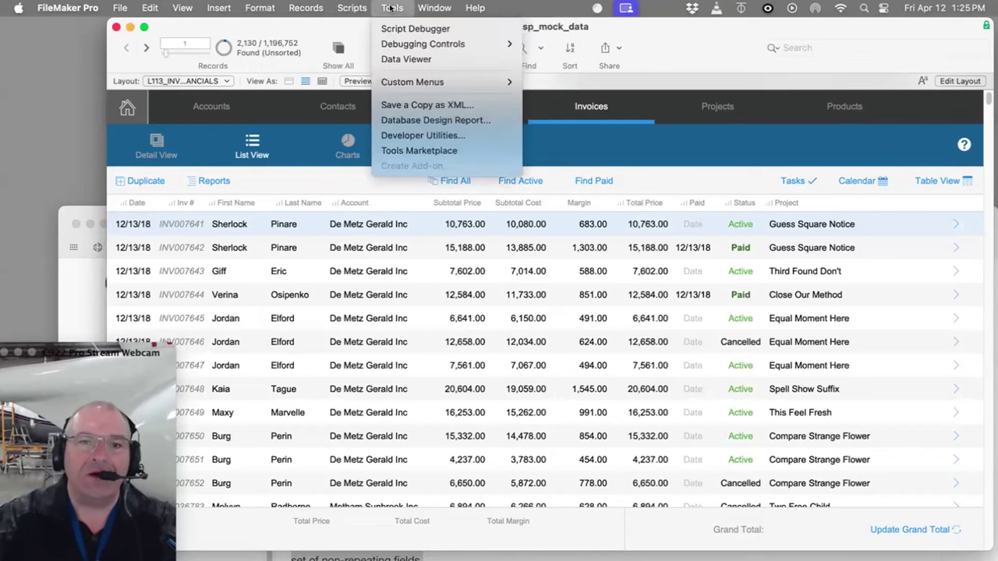
pyautogui.click(410, 28)
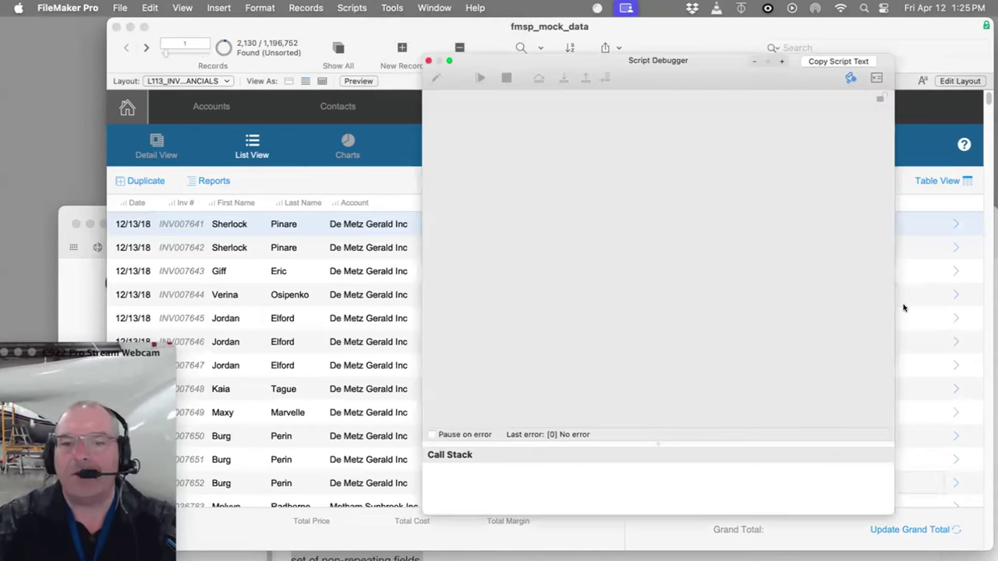
pyautogui.click(930, 529)
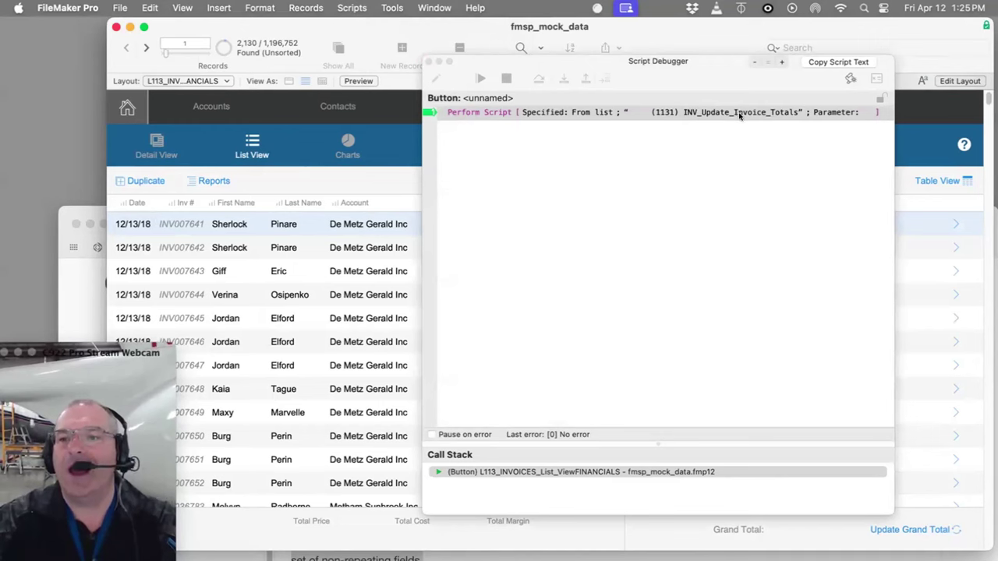
# - Step into INV_Update_Invoice_Totals and advance to its first audit trail subscript call at line 26
pyautogui.click(562, 77)
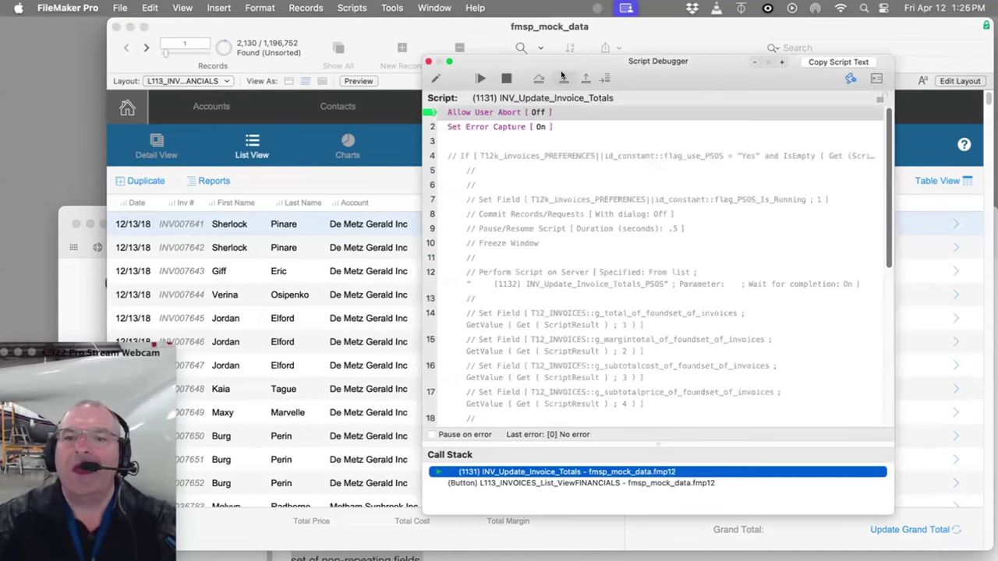
pyautogui.click(561, 75)
pyautogui.click(562, 76)
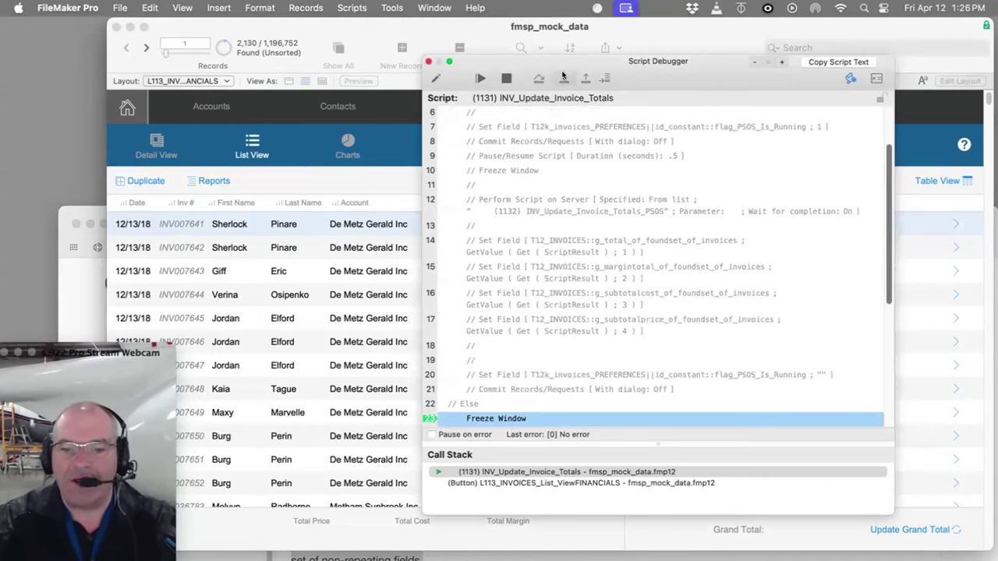
pyautogui.click(562, 75)
pyautogui.scroll(-3, 604, 195)
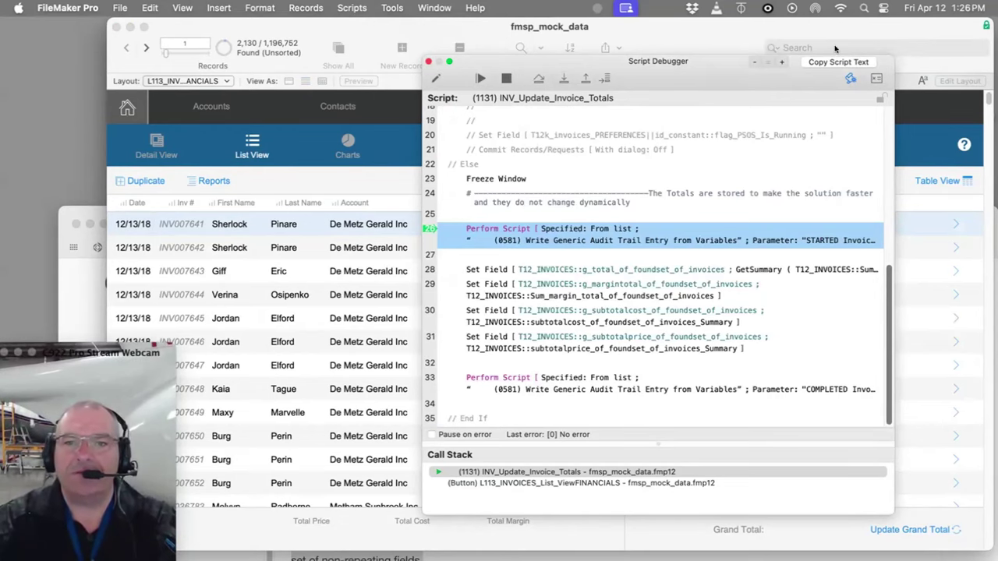
pyautogui.moveTo(721, 90); pyautogui.dragTo(686, 112)
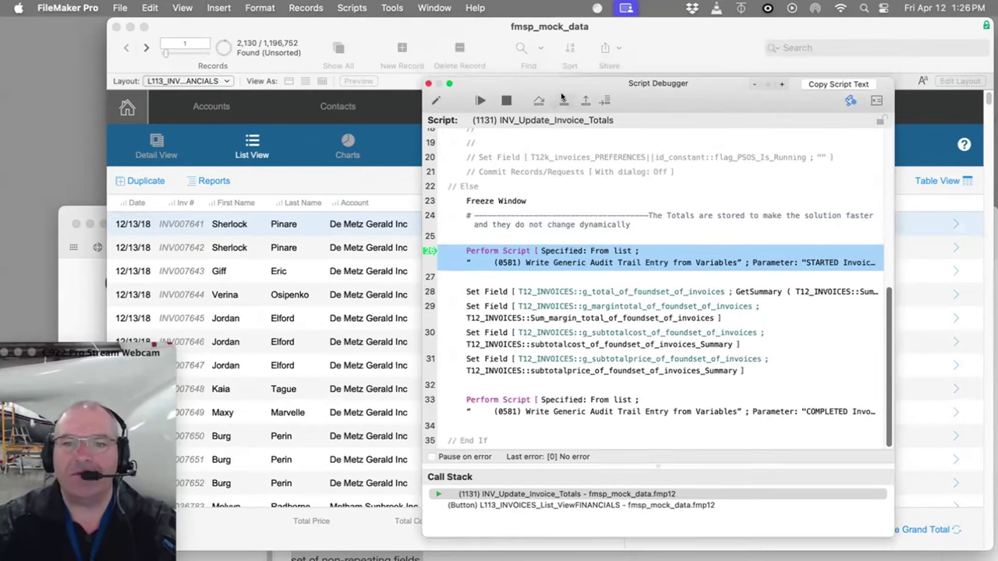
# - Step into Write Generic Audit Trail Entry from Variables and through its new-window step and the layout-load scripts it triggers
pyautogui.click(561, 96)
pyautogui.click(561, 98)
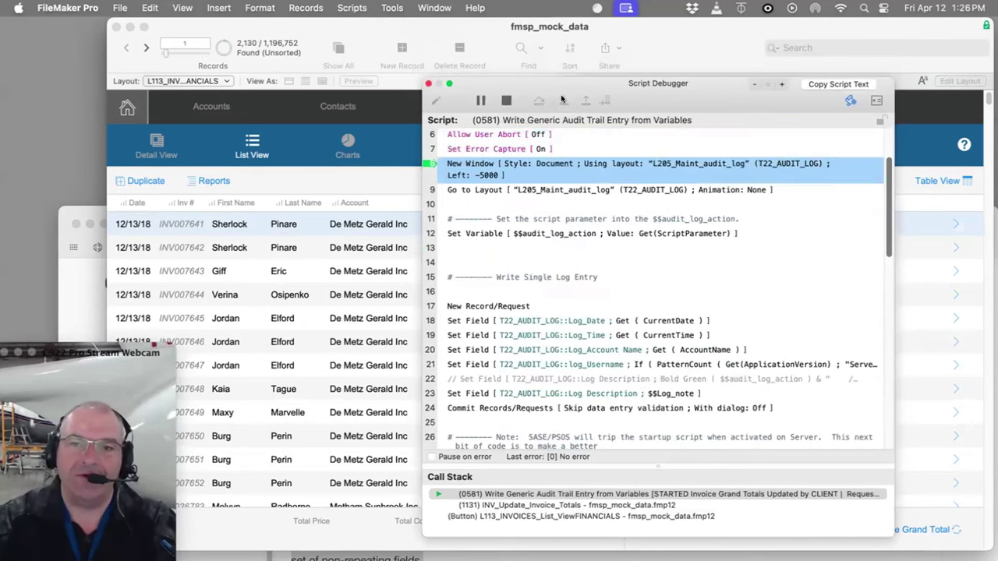
pyautogui.click(561, 98)
pyautogui.click(561, 98)
pyautogui.click(561, 97)
pyautogui.click(561, 97)
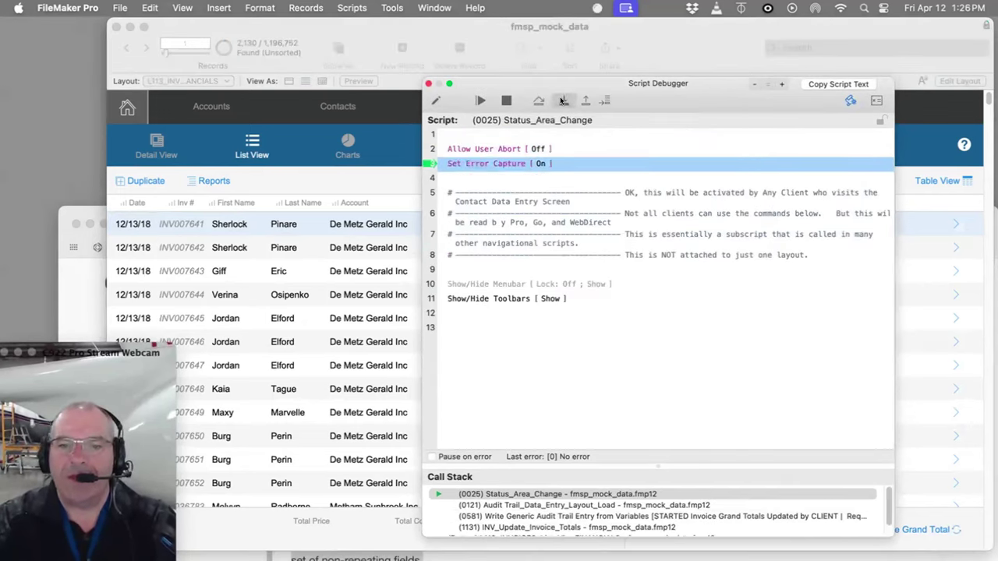
pyautogui.click(561, 97)
pyautogui.click(561, 97)
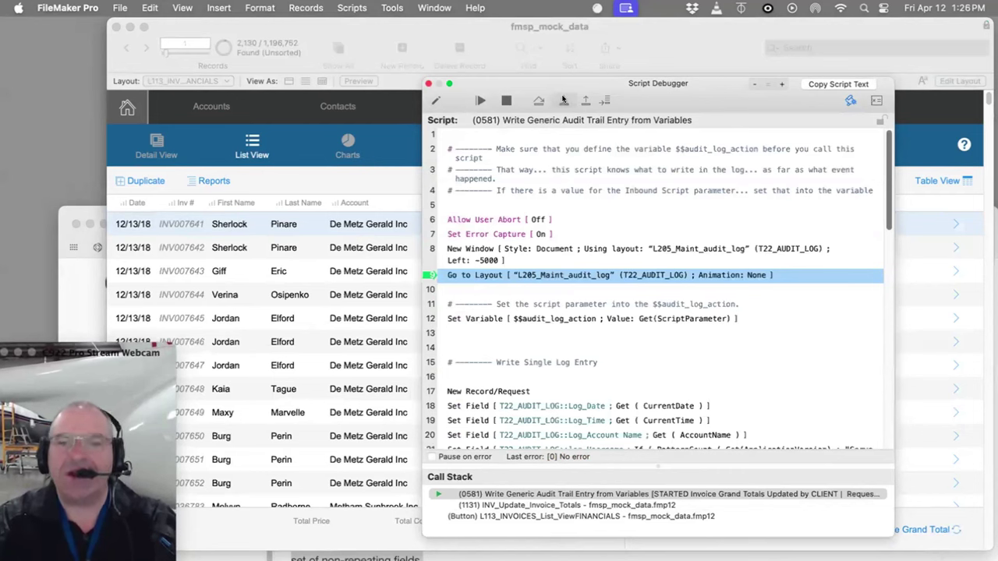
# - Step through creating the audit log record and setting its date, time, account name, username and description fields
pyautogui.click(562, 101)
pyautogui.click(562, 101)
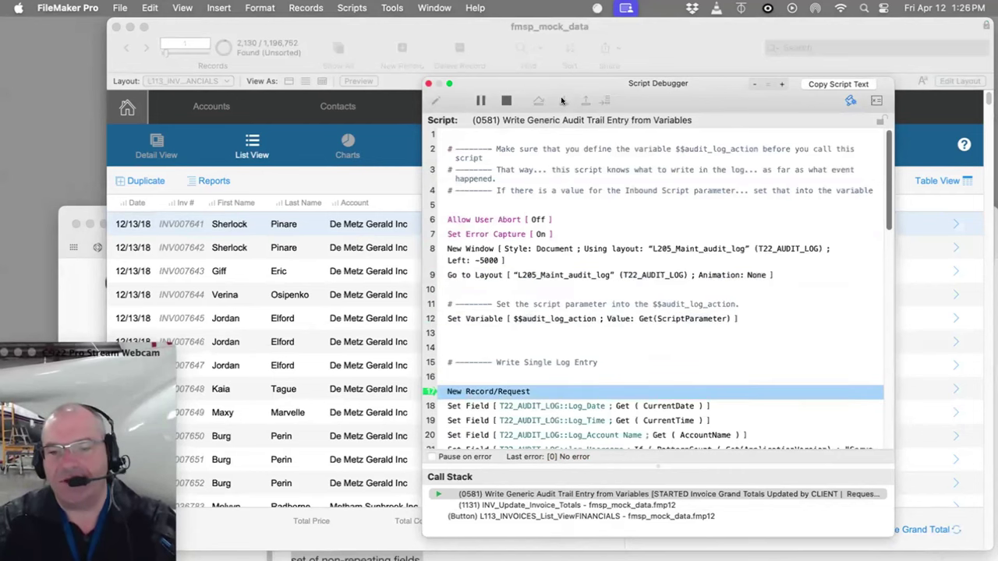
pyautogui.click(562, 101)
pyautogui.click(562, 101)
pyautogui.click(562, 101)
pyautogui.click(562, 101)
pyautogui.click(562, 100)
pyautogui.click(562, 101)
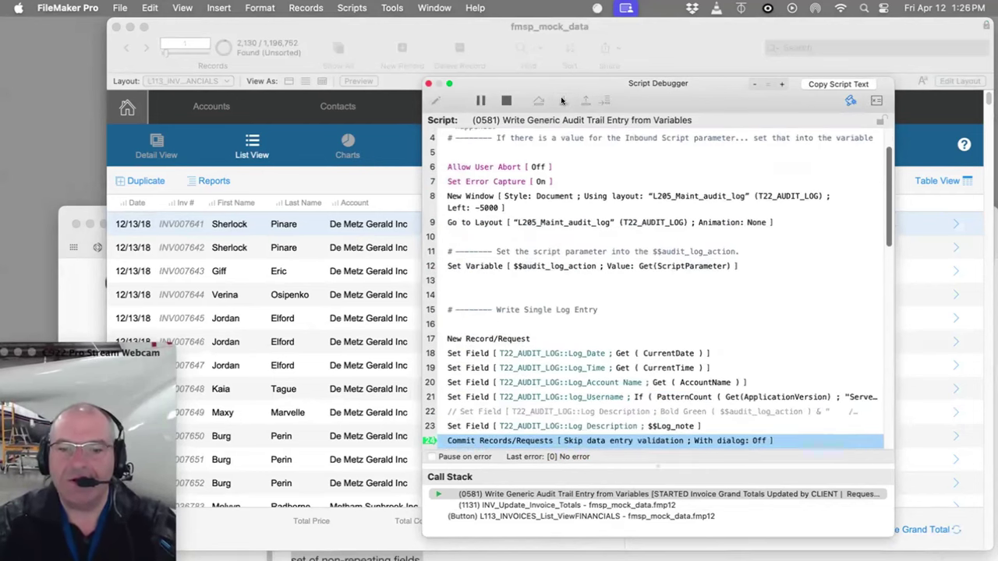
# - Step through the audit script's commit, If checks and window closing until execution returns to INV_Update_Invoice_Totals
pyautogui.click(562, 100)
pyautogui.click(562, 101)
pyautogui.click(562, 100)
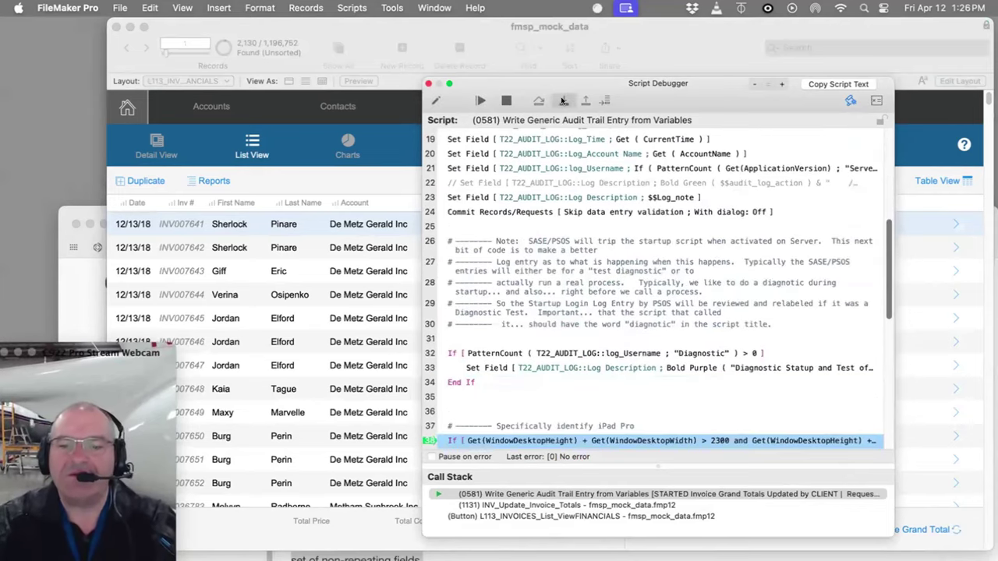
pyautogui.click(562, 100)
pyautogui.click(562, 100)
pyautogui.click(562, 100)
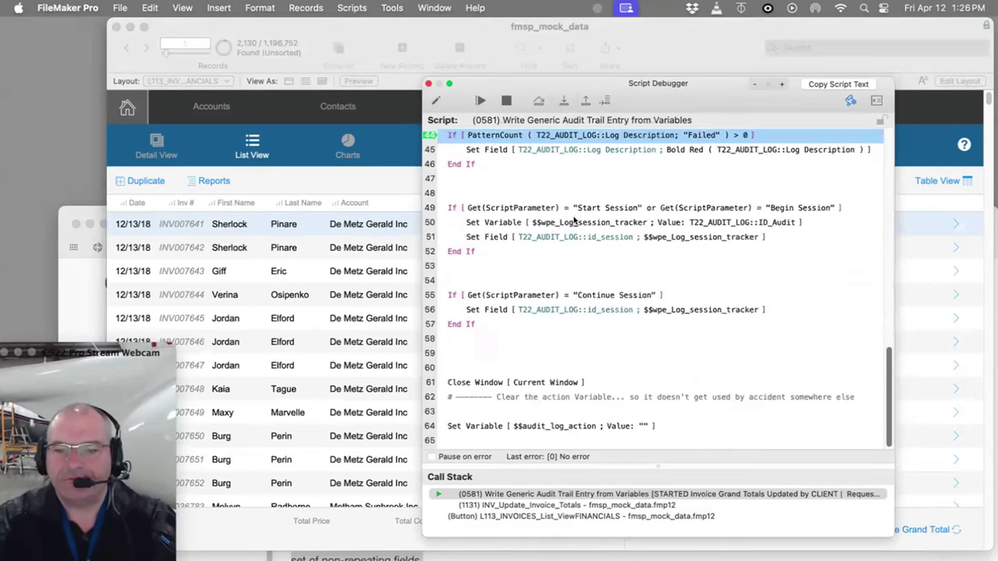
pyautogui.click(562, 100)
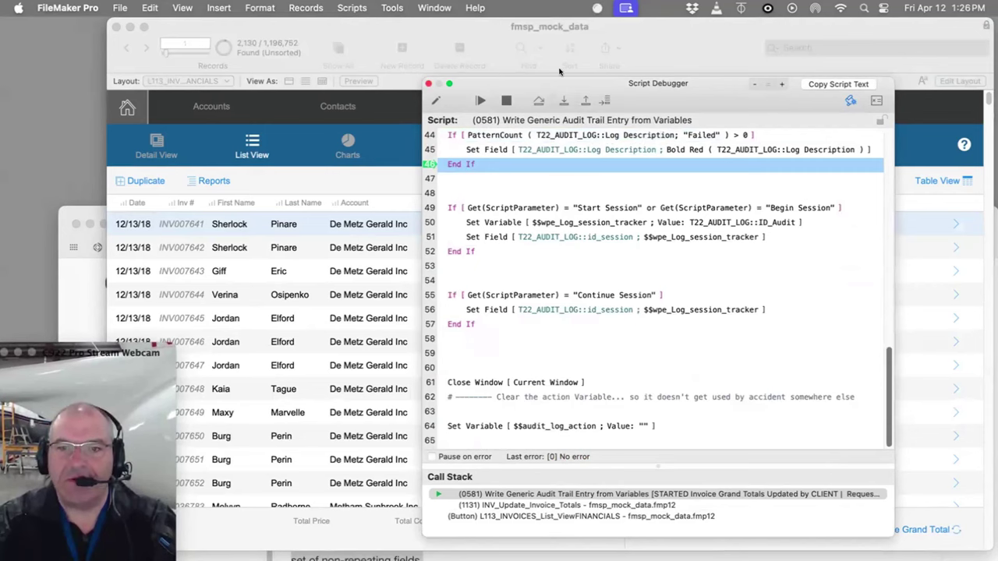
pyautogui.click(562, 100)
pyautogui.click(563, 100)
pyautogui.click(562, 99)
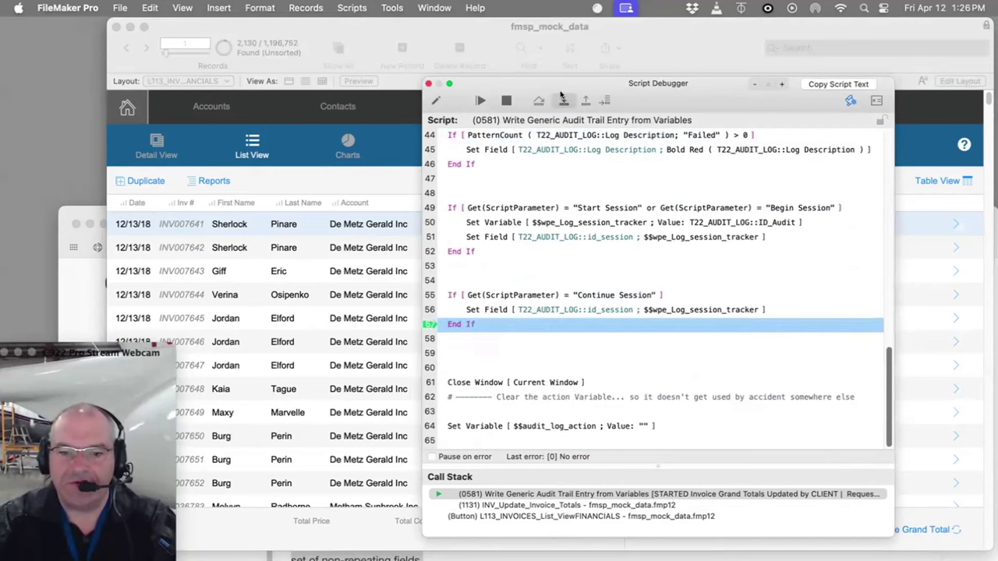
pyautogui.click(562, 100)
pyautogui.click(562, 100)
pyautogui.click(563, 100)
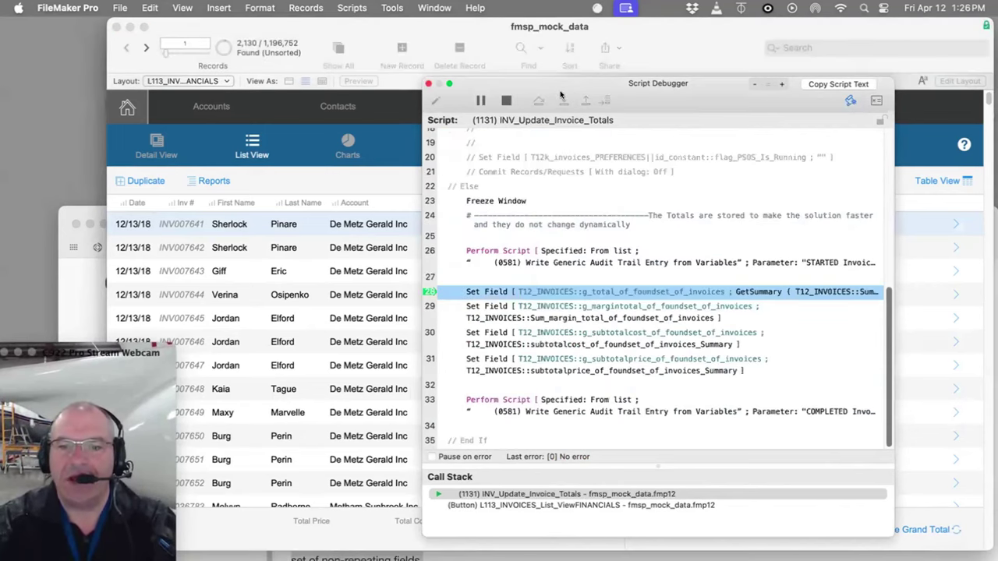
# - Step through the Set Field lines that store the found set's total, margin, subtotal cost and subtotal price, stopping at the COMPLETED audit trail call
pyautogui.click(561, 98)
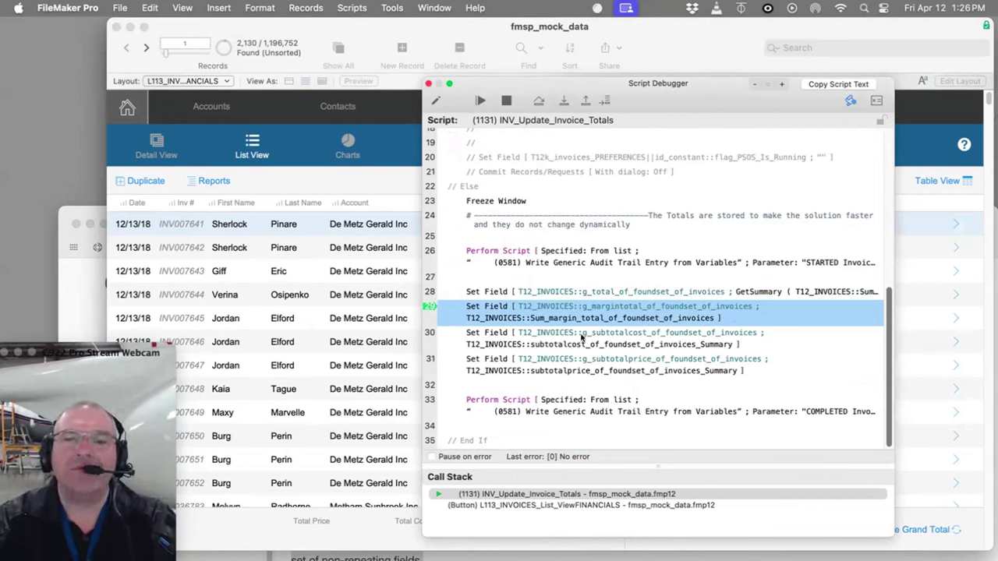
pyautogui.moveTo(581, 337)
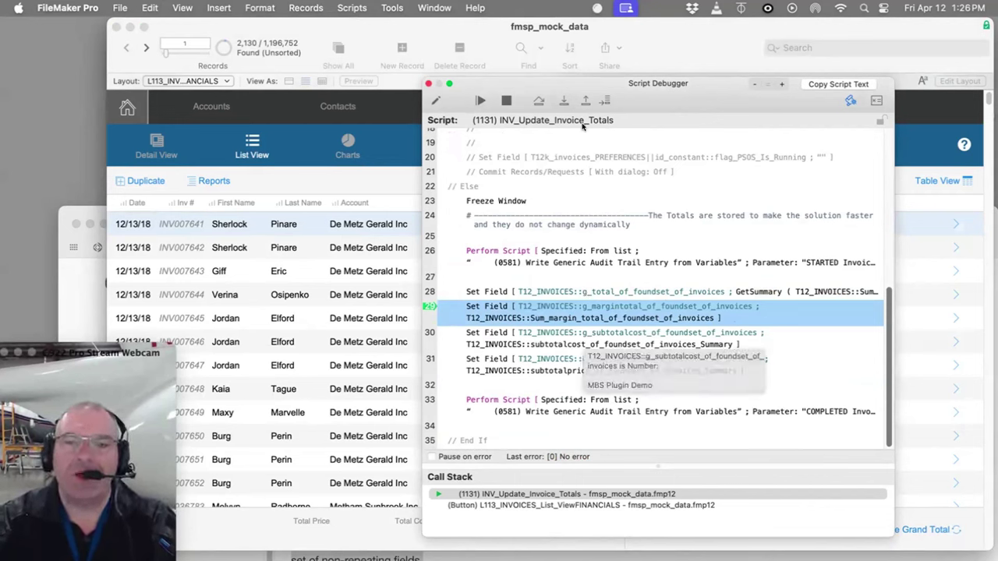
pyautogui.click(562, 100)
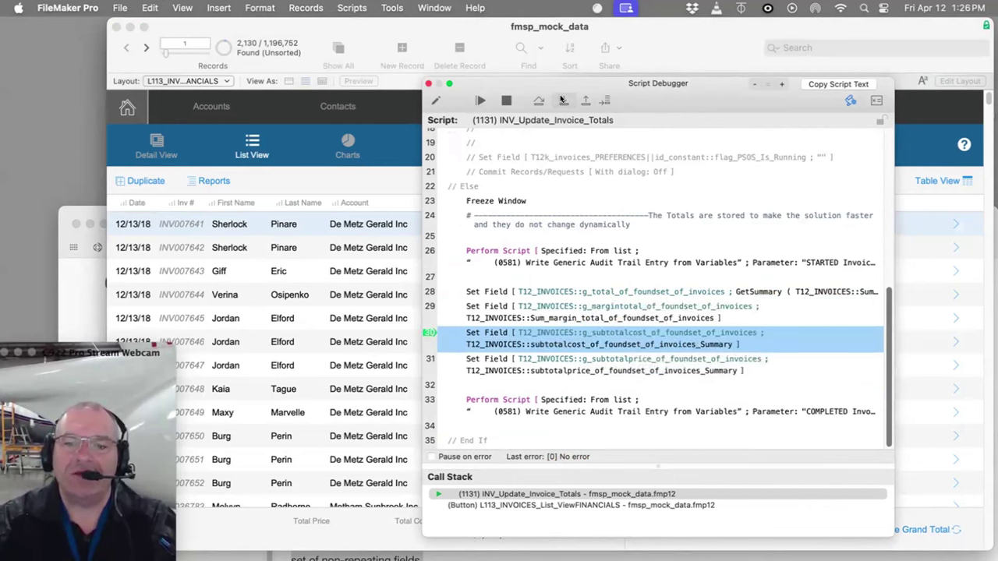
pyautogui.click(562, 100)
pyautogui.click(562, 99)
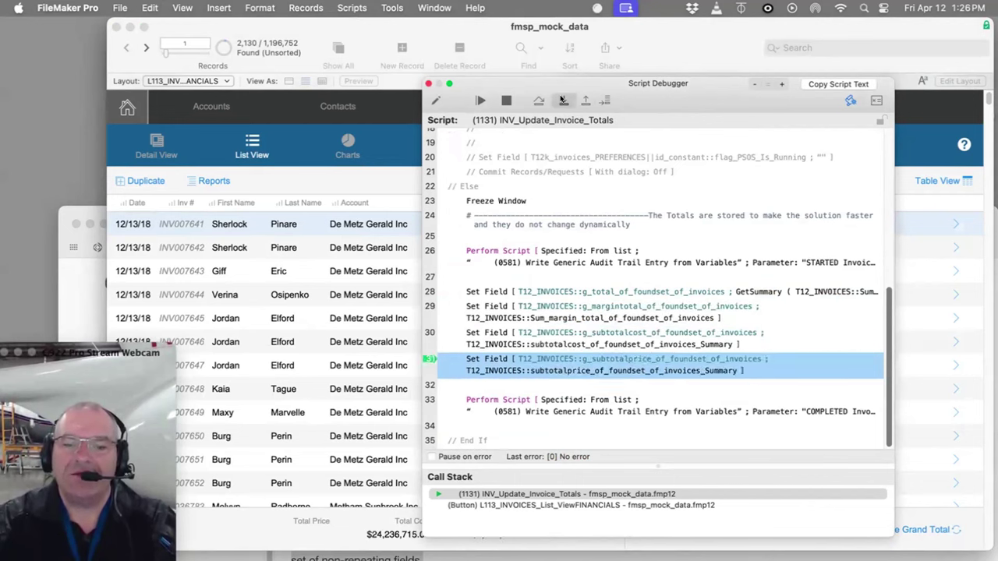
# - Close the Script Debugger and leave the active Account field in the invoice list
pyautogui.click(359, 433)
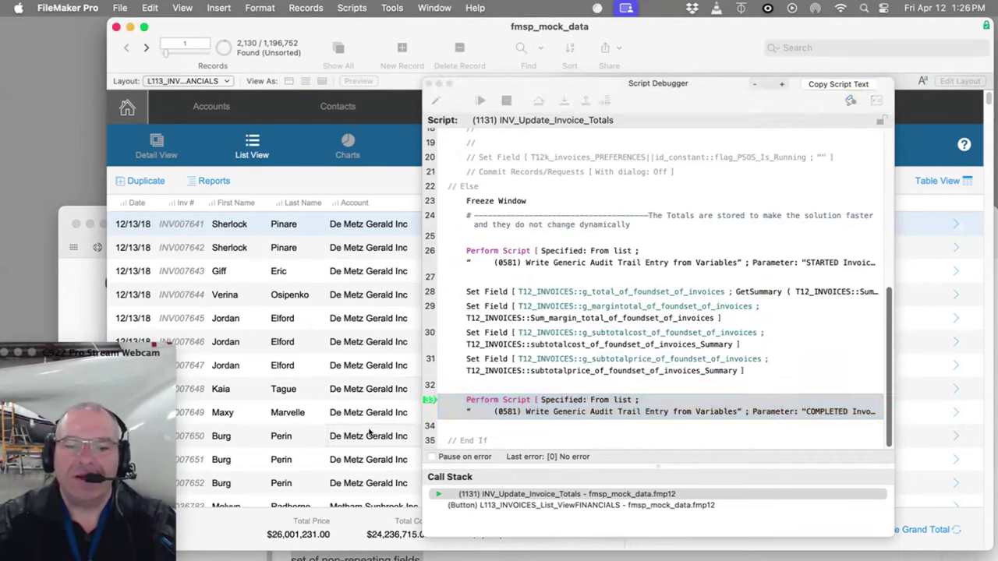
pyautogui.click(427, 82)
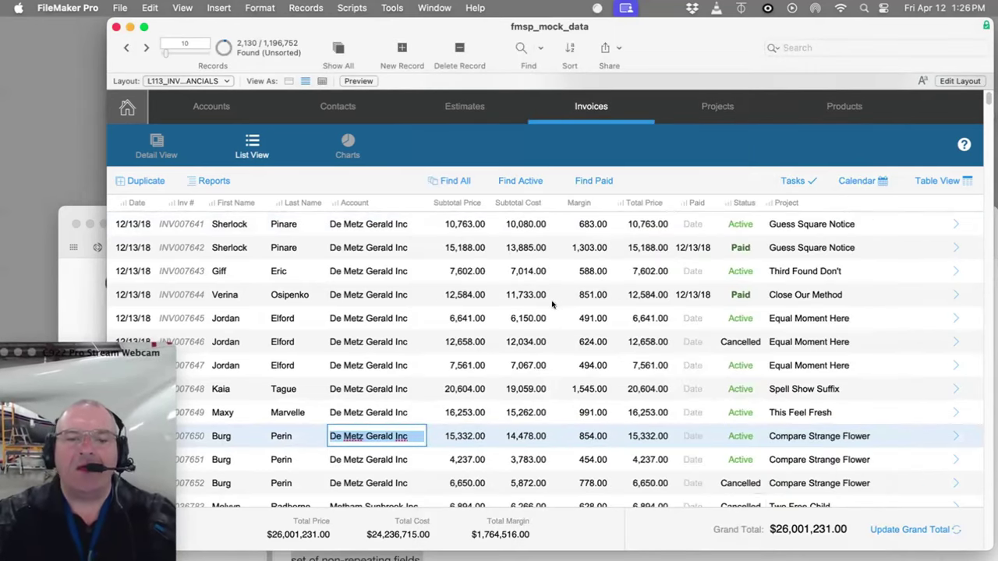
pyautogui.click(392, 186)
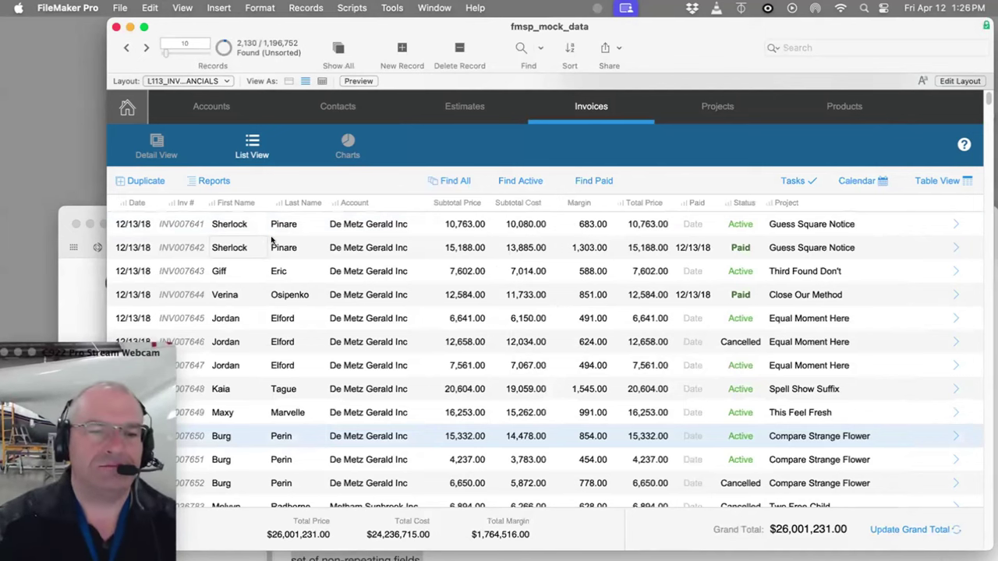
# - Find the invoices that share the first listed invoice's last name and update the grand total for that found set
pyautogui.click(300, 221)
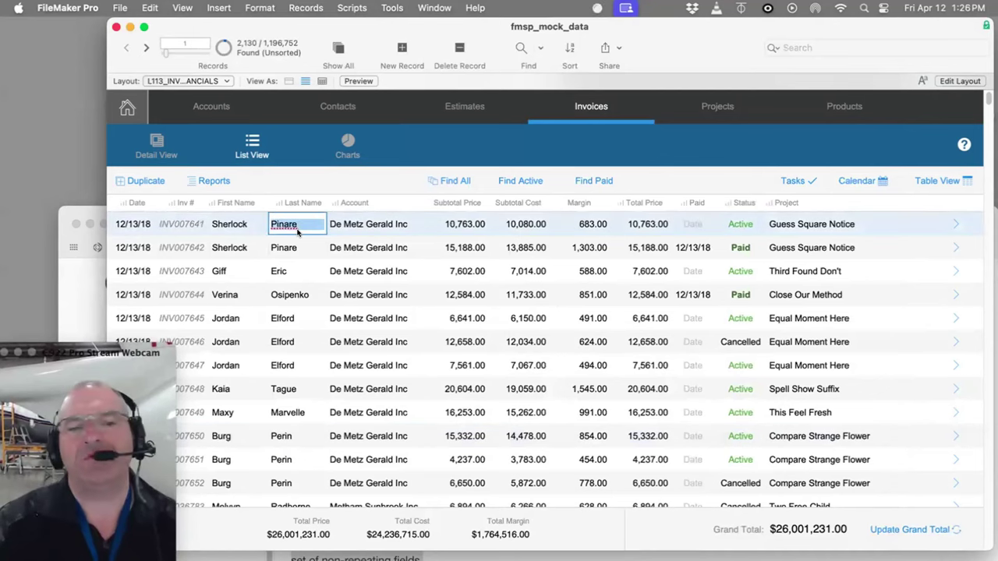
pyautogui.press('super+c')
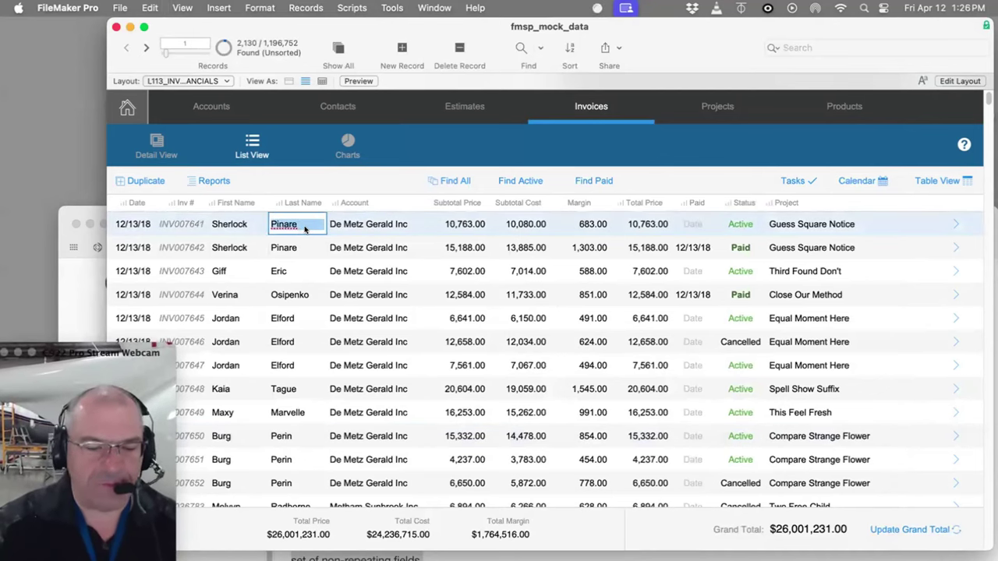
pyautogui.press('super+f')
pyautogui.press('super+v')
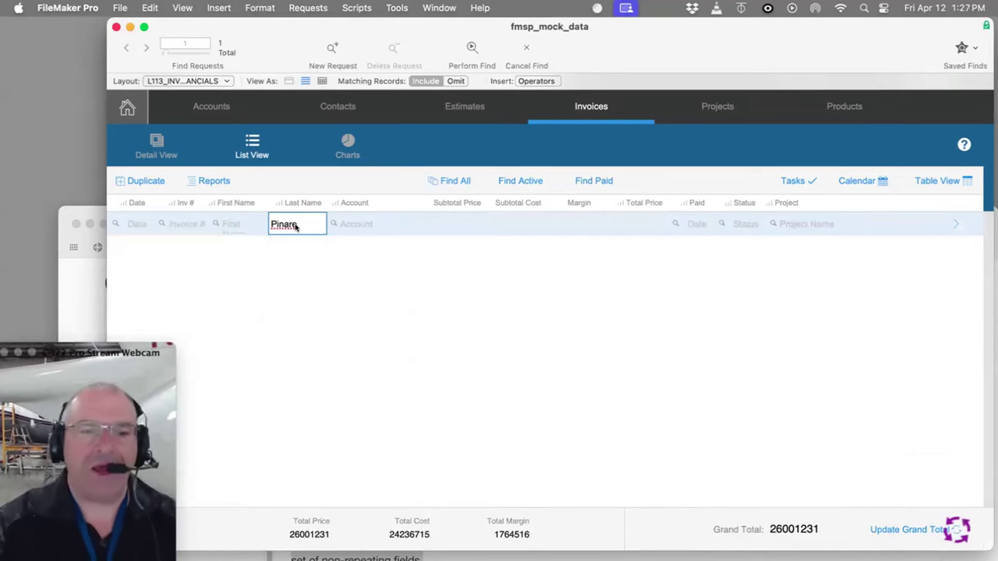
pyautogui.press('Return')
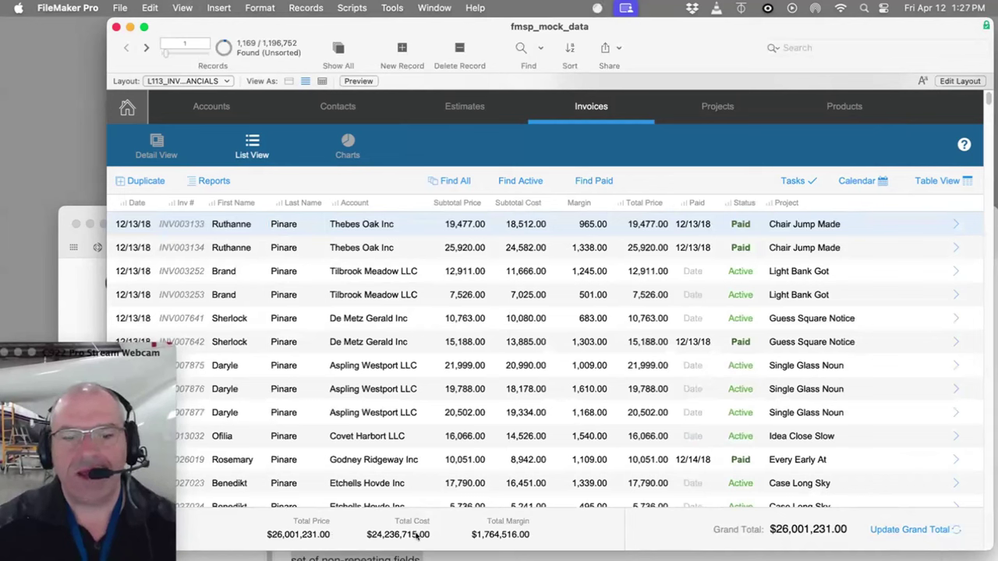
pyautogui.click(916, 530)
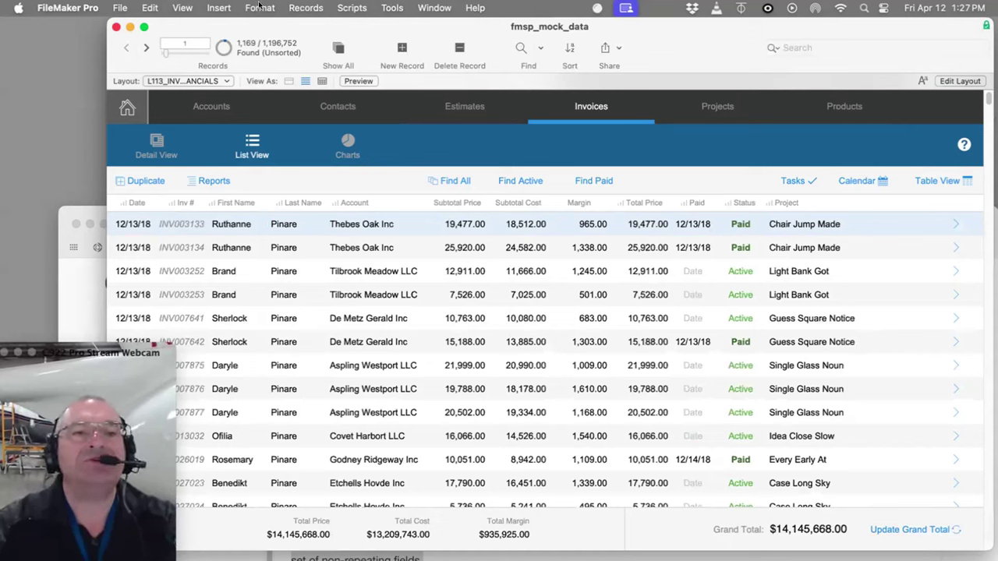
# - Show all invoice records and find the invoices whose First Name matches m
pyautogui.click(306, 8)
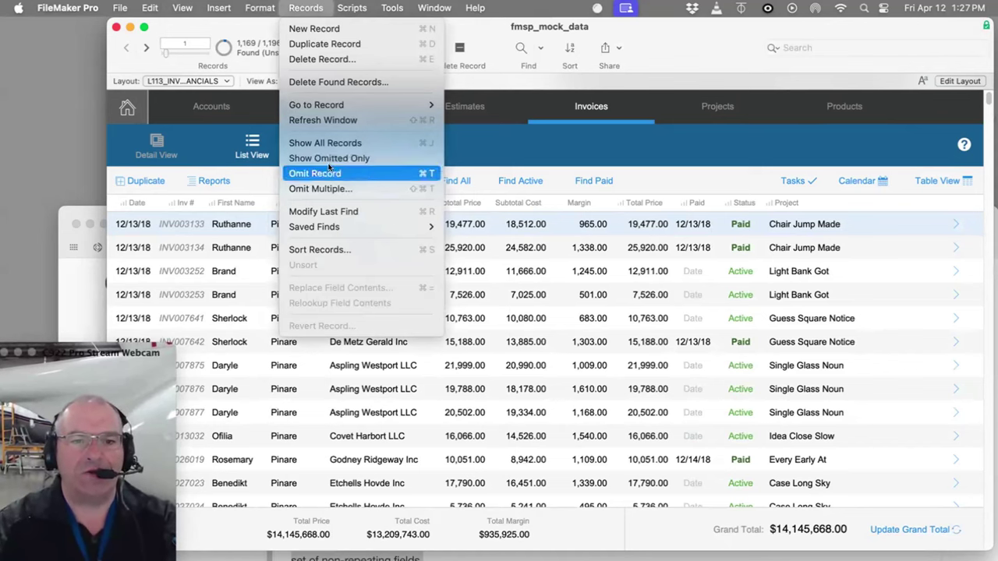
pyautogui.click(337, 142)
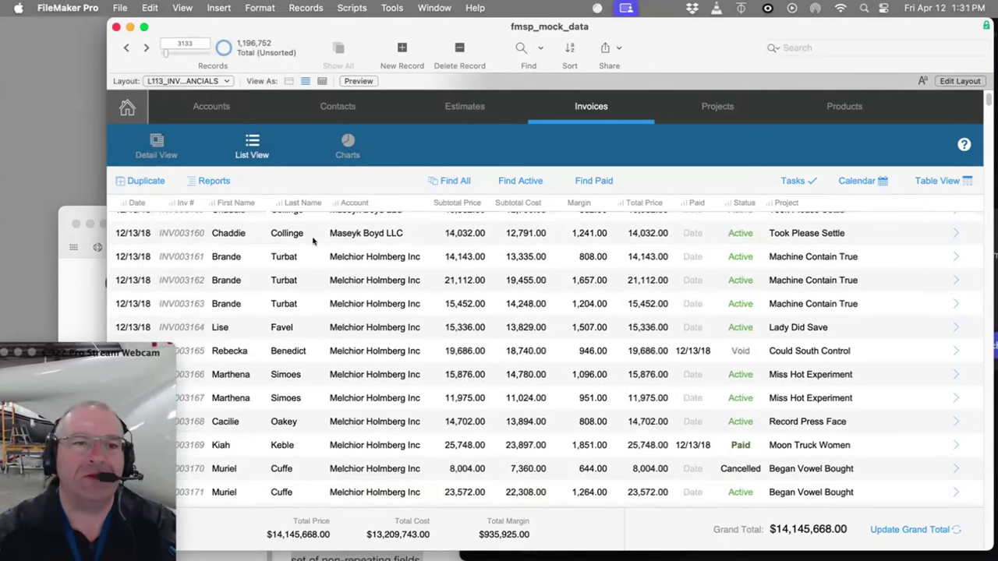
pyautogui.press('super+f')
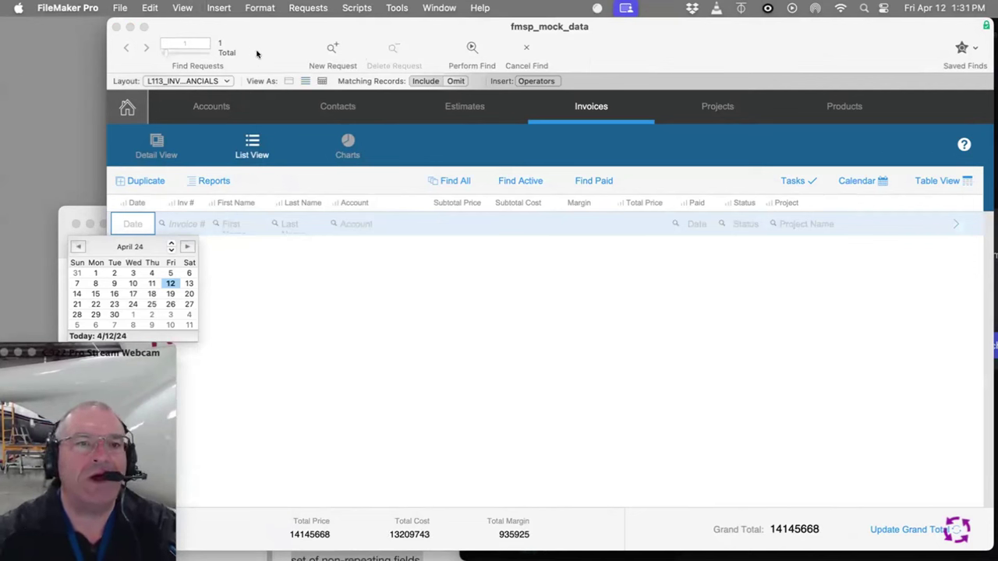
pyautogui.click(235, 225)
pyautogui.click(233, 220)
pyautogui.write('m')
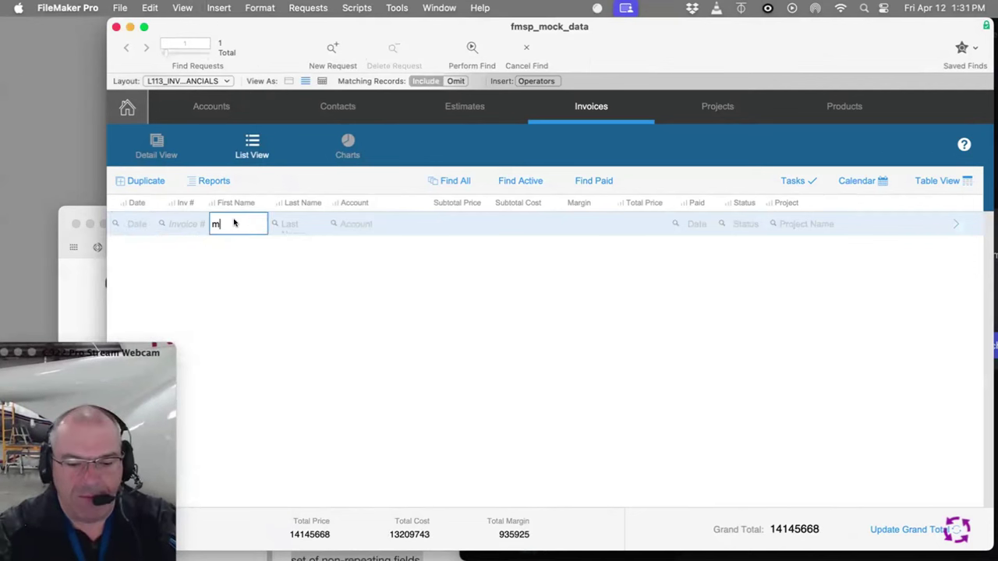
pyautogui.press('Return')
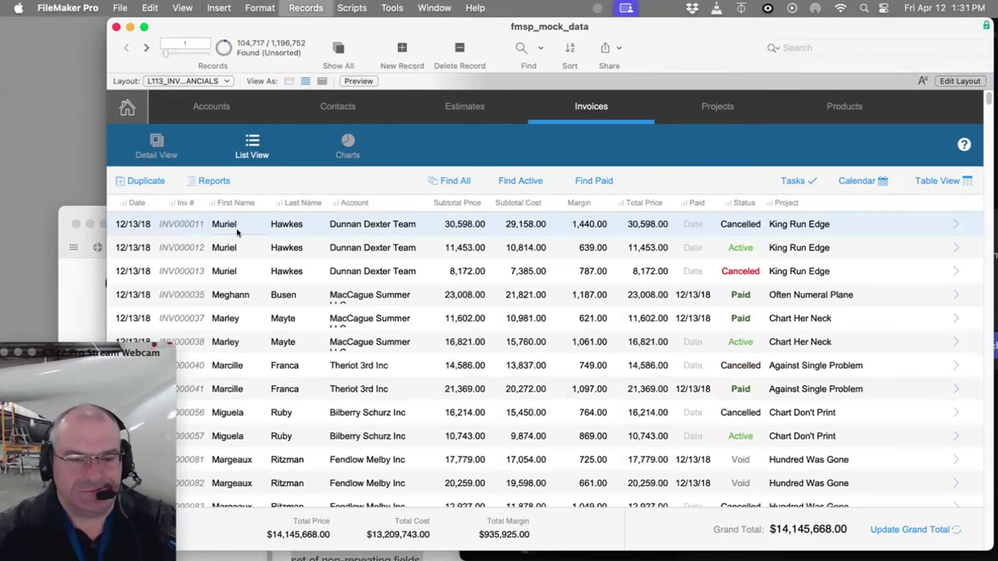
# - Modify the last find by adding h as the Last Name criterion and perform it
pyautogui.press('super+f')
pyautogui.press('Escape')
pyautogui.click(282, 224)
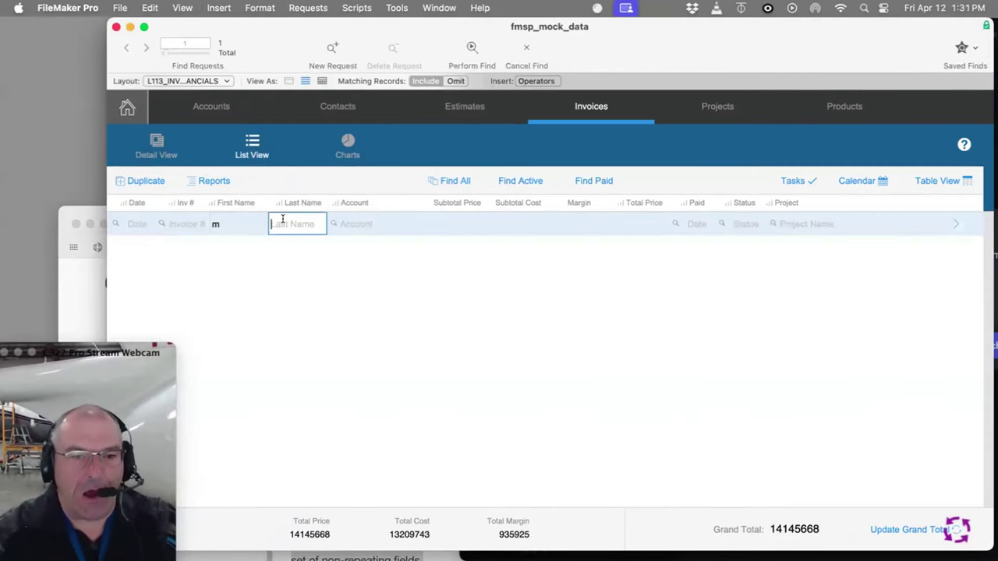
pyautogui.write('h')
pyautogui.press('Return')
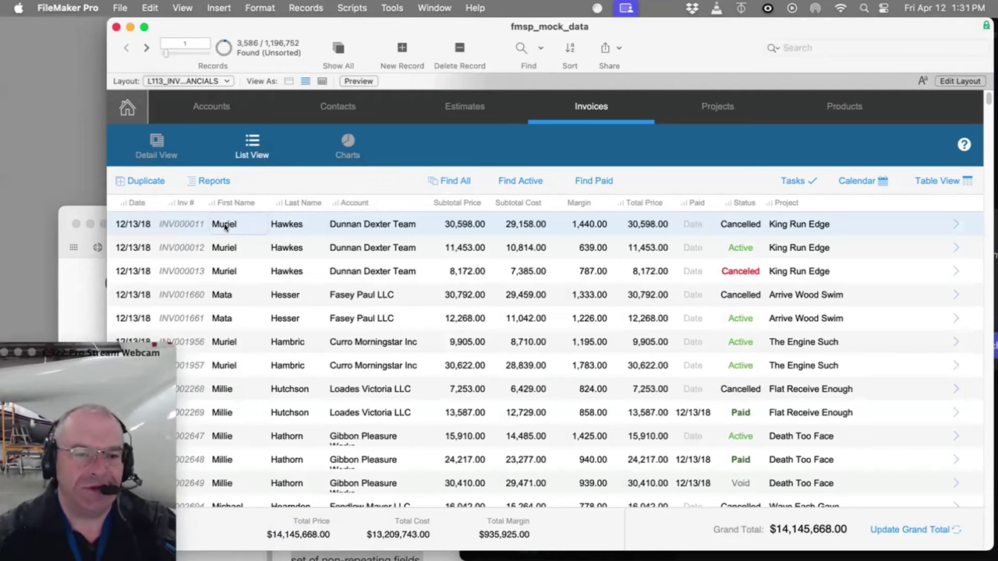
# - Modify the last find so the First Name criterion is the range K...m and perform it
pyautogui.press('super+r')
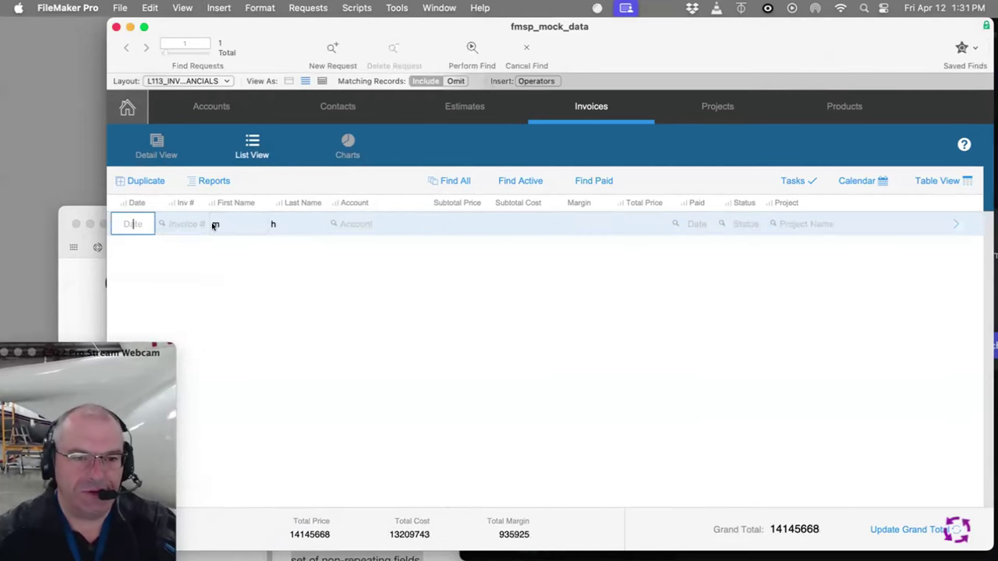
pyautogui.click(208, 224)
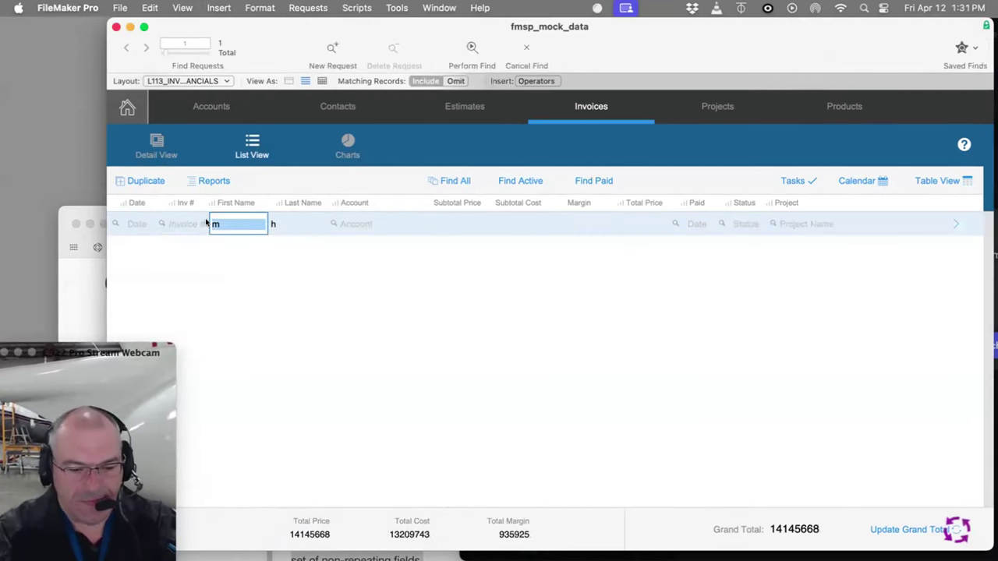
pyautogui.write('K...')
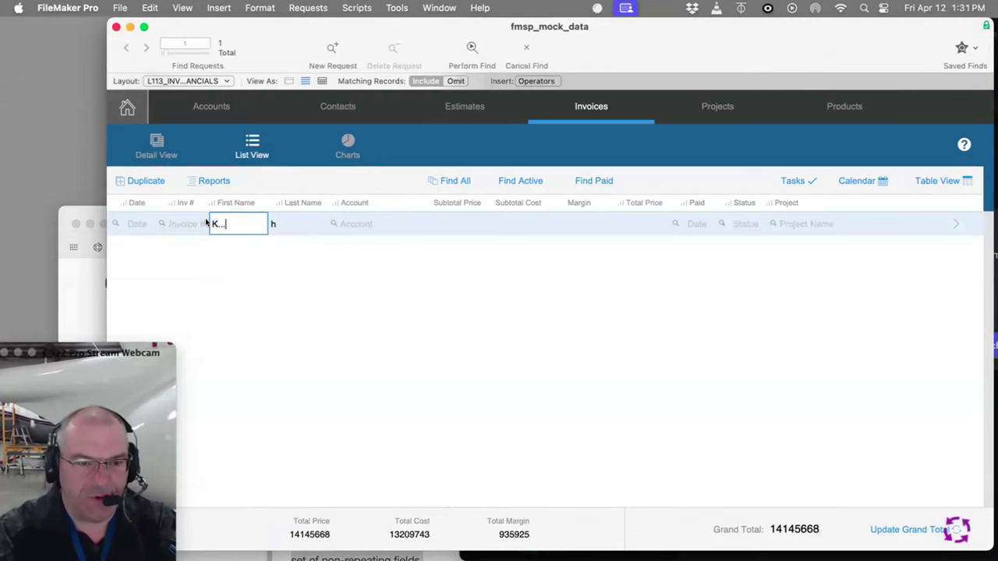
pyautogui.write('m')
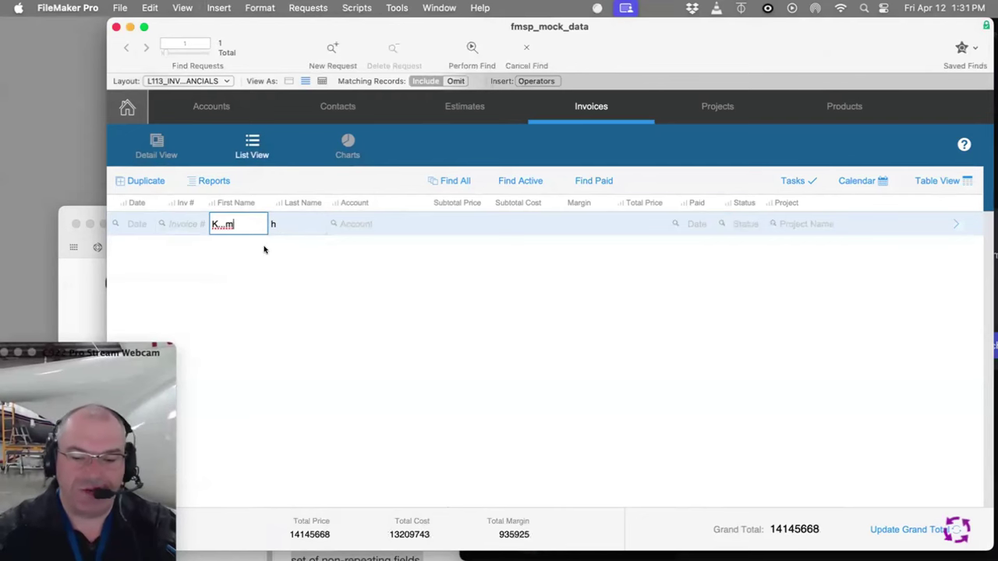
pyautogui.press('Return')
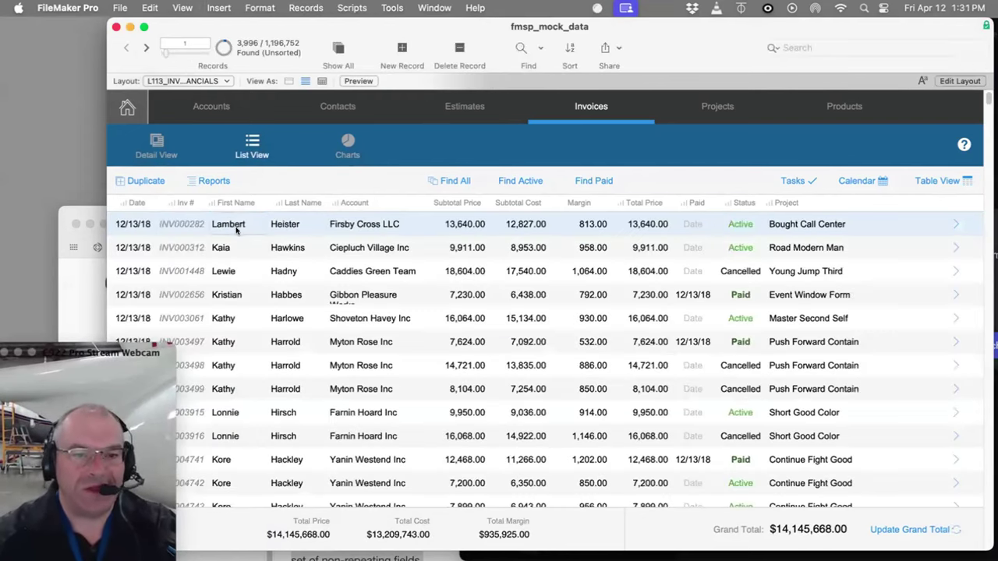
# - Widen the last find to the Last Name range a...h, perform it, and update the grand total for the found invoices
pyautogui.press('super+r')
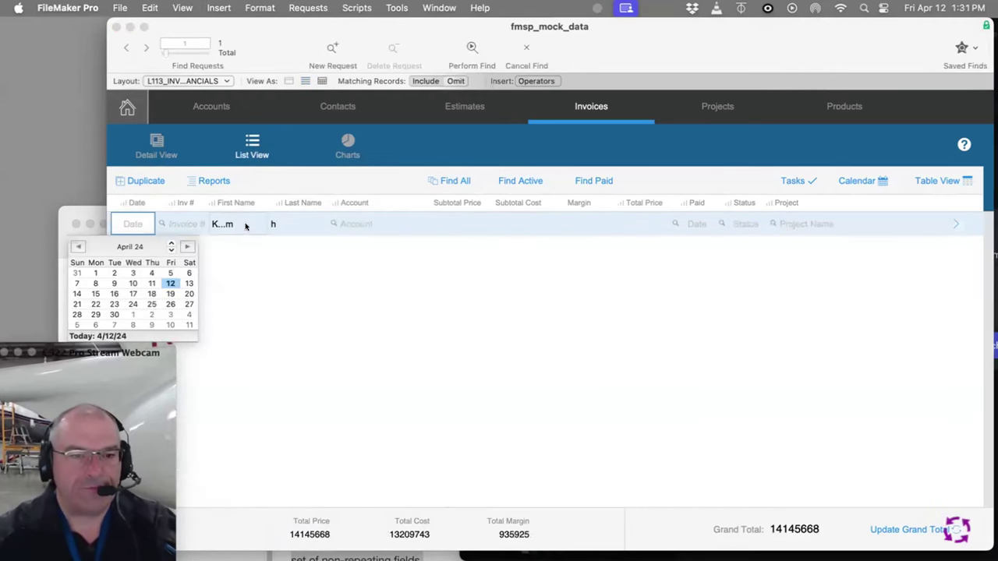
pyautogui.press('Tab')
pyautogui.press('Tab')
pyautogui.press('Tab')
pyautogui.write('a...h')
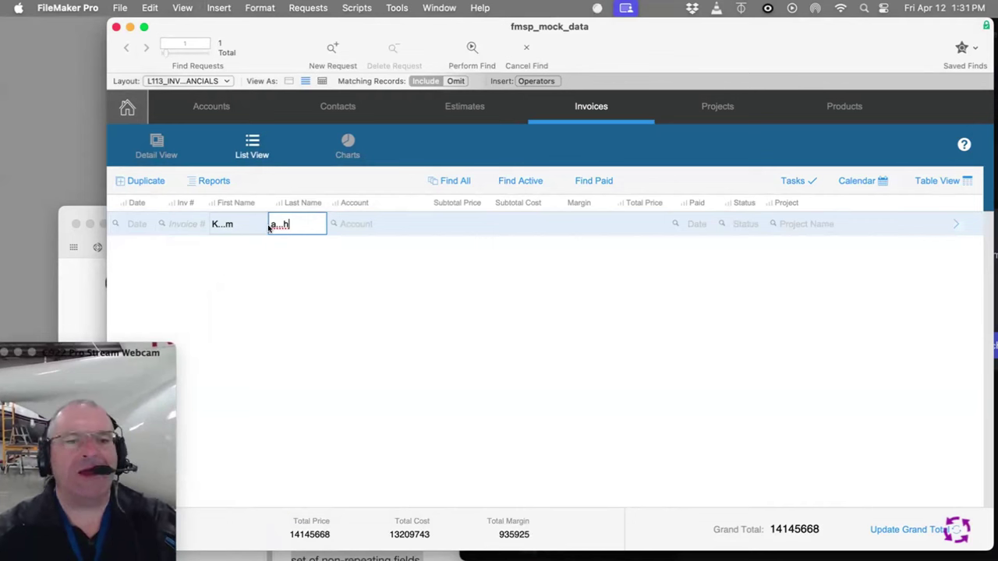
pyautogui.press('Return')
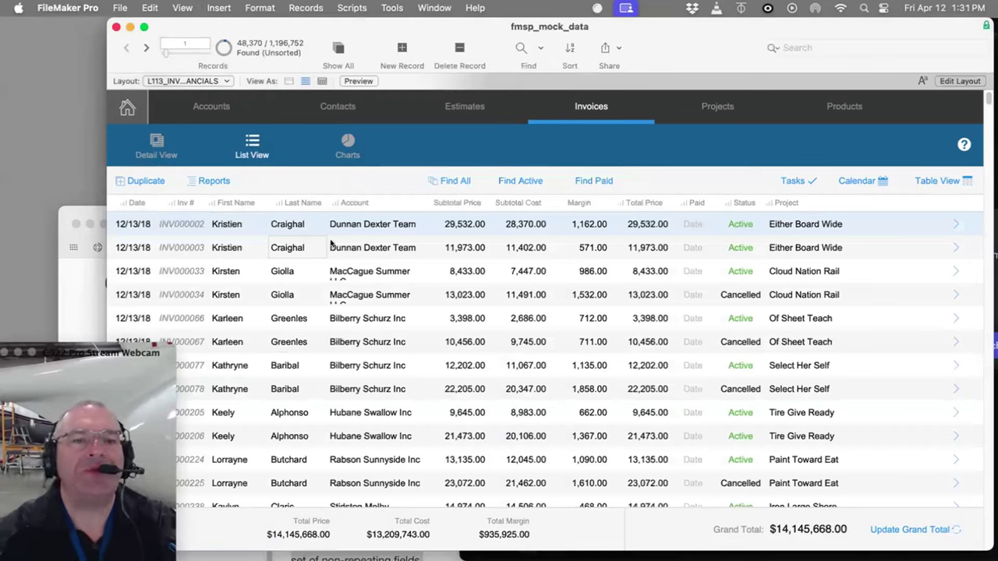
pyautogui.click(903, 530)
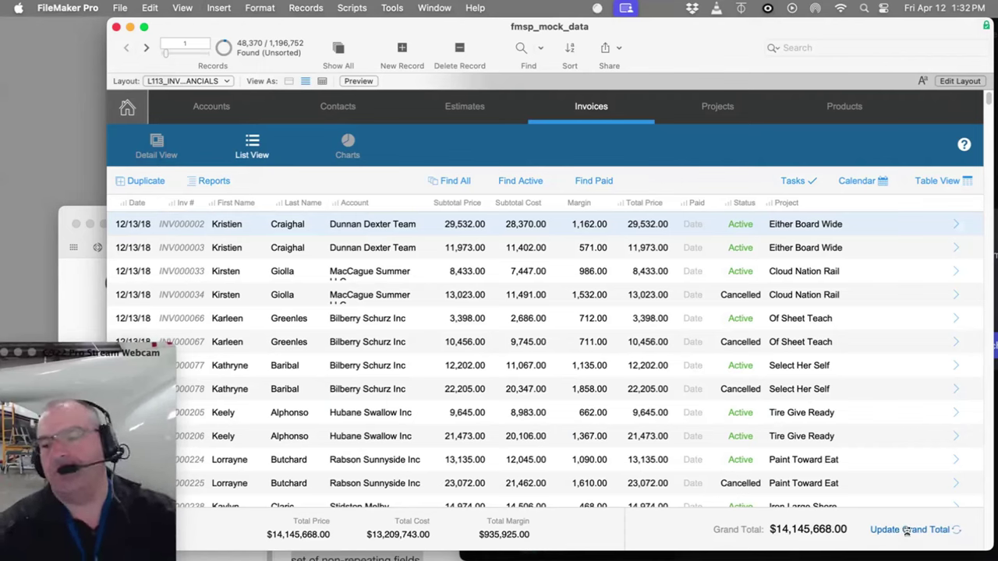
pyautogui.click(903, 530)
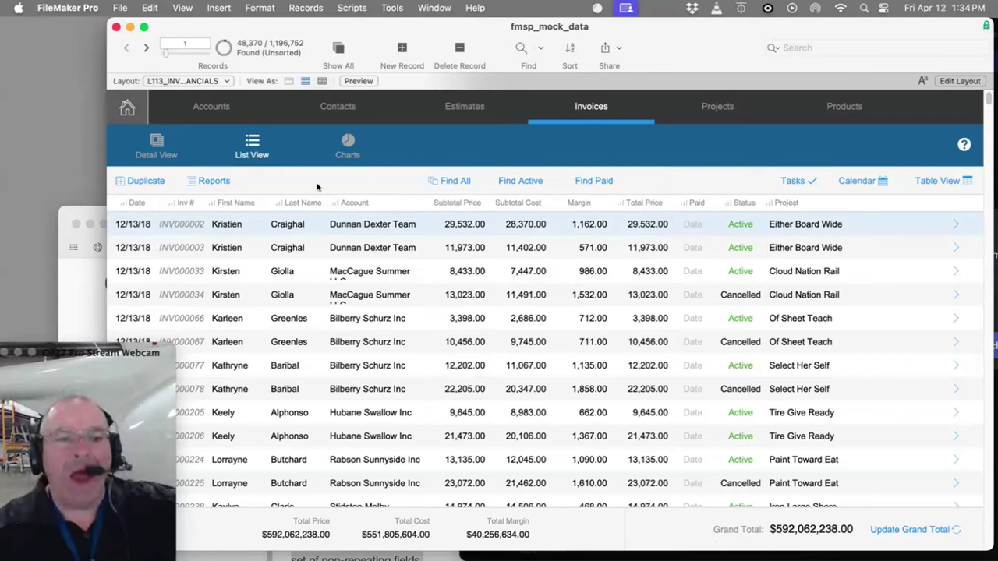
# - Compare the first invoice's auto-calculated and cached subtotals in its detail view, and return to the list view to review the invoice amounts
pyautogui.click(156, 143)
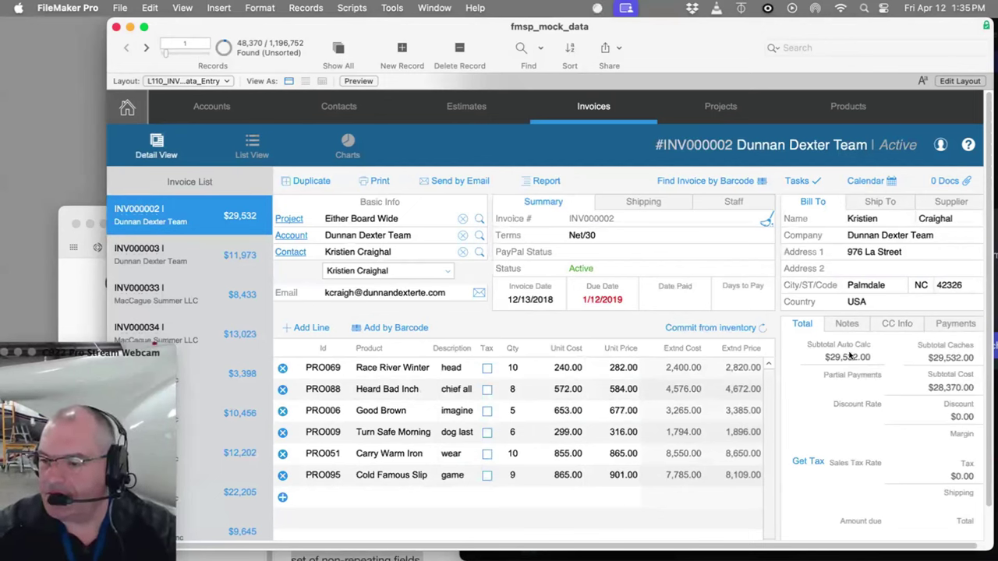
pyautogui.click(251, 146)
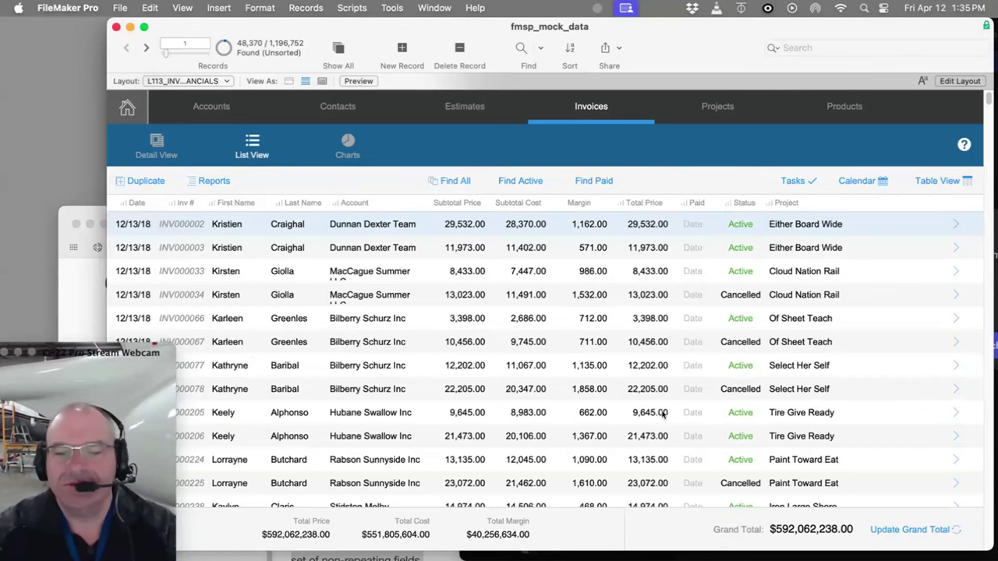
pyautogui.scroll(-10, 661, 415)
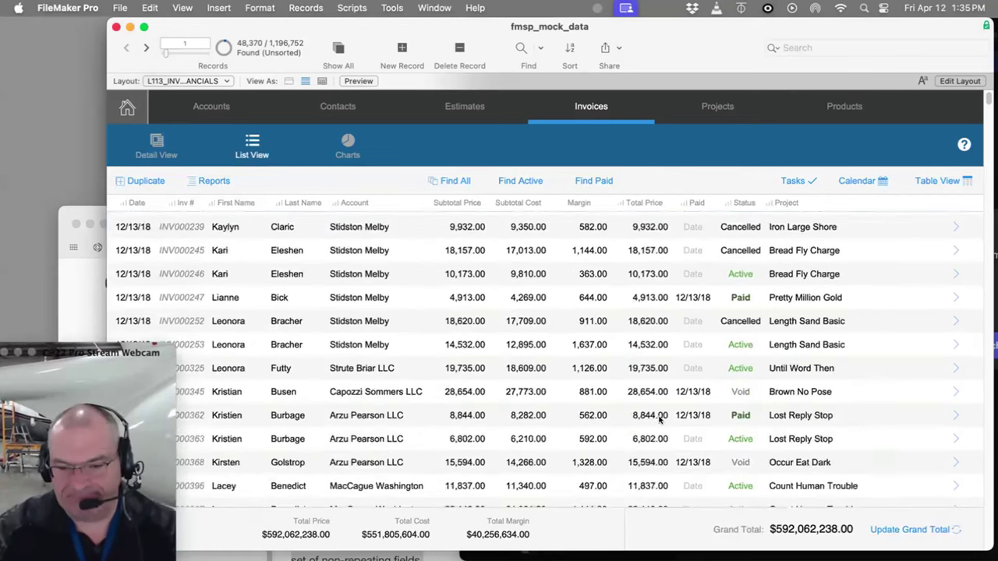
pyautogui.scroll(-3, 661, 418)
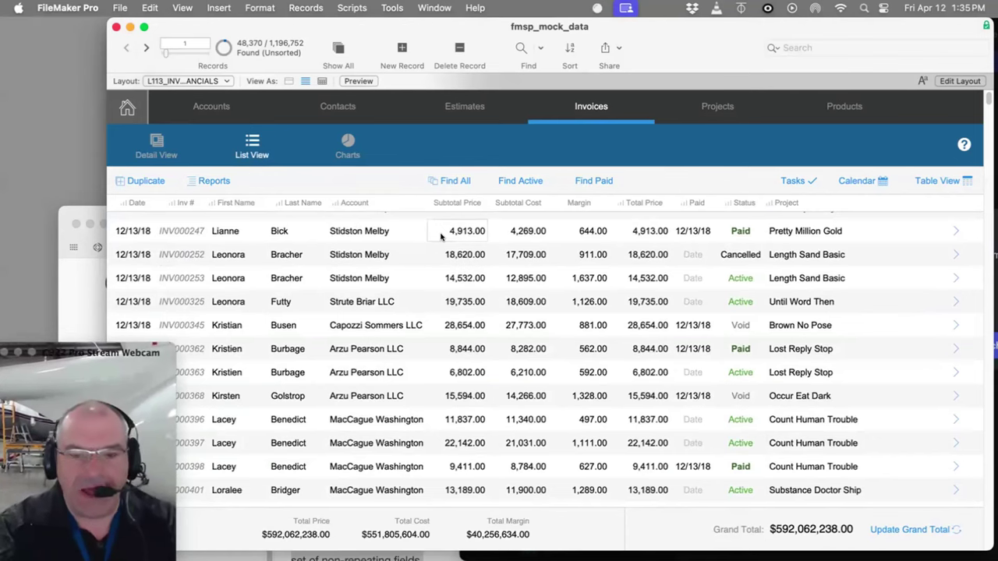
# - Change the invoice list's Subtotal Price field from Subtotal_Price_cached to Subtotal_Price_auto_calc in the layout, and return to browsing the records
pyautogui.press('super+l')
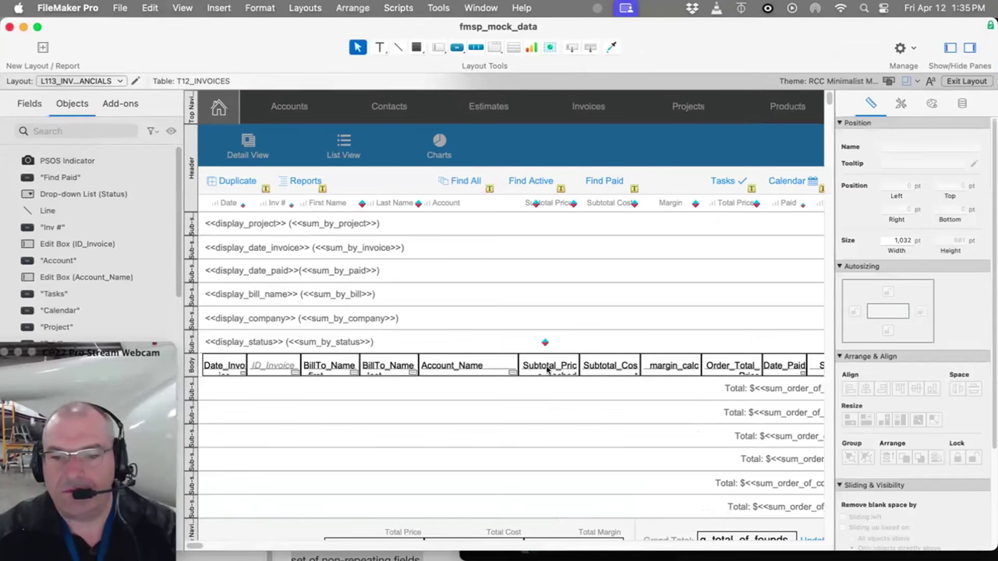
pyautogui.doubleClick(548, 368)
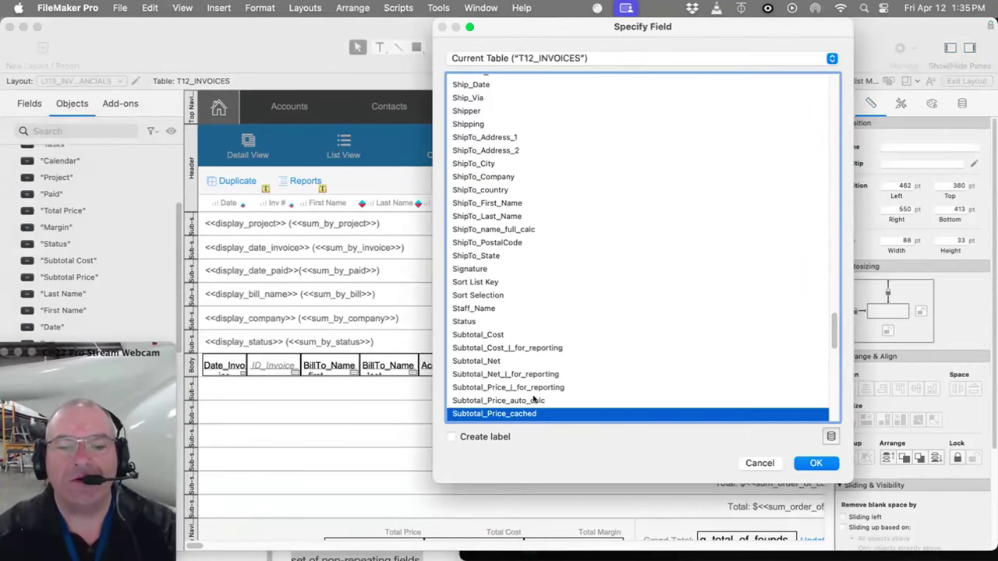
pyautogui.click(530, 400)
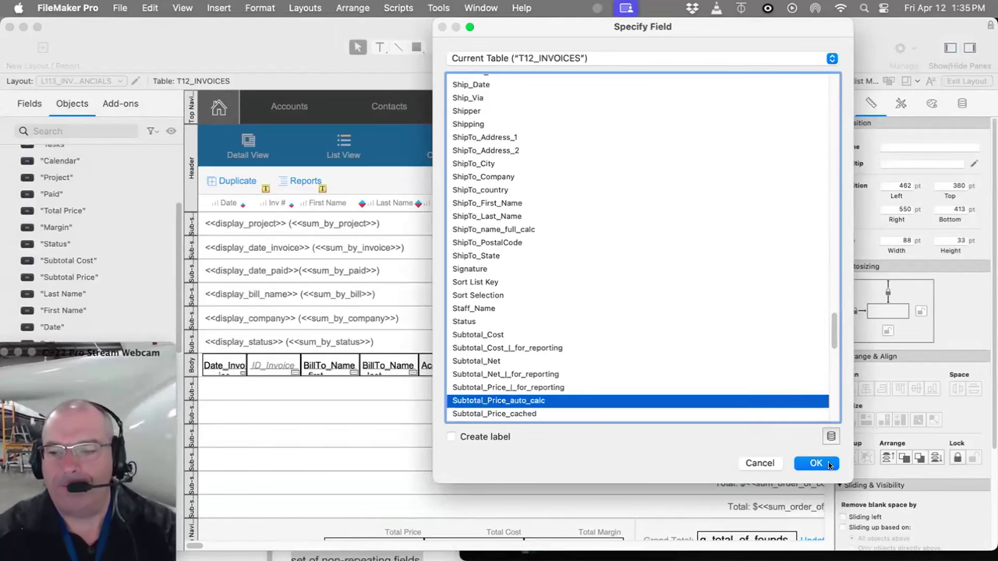
pyautogui.click(815, 463)
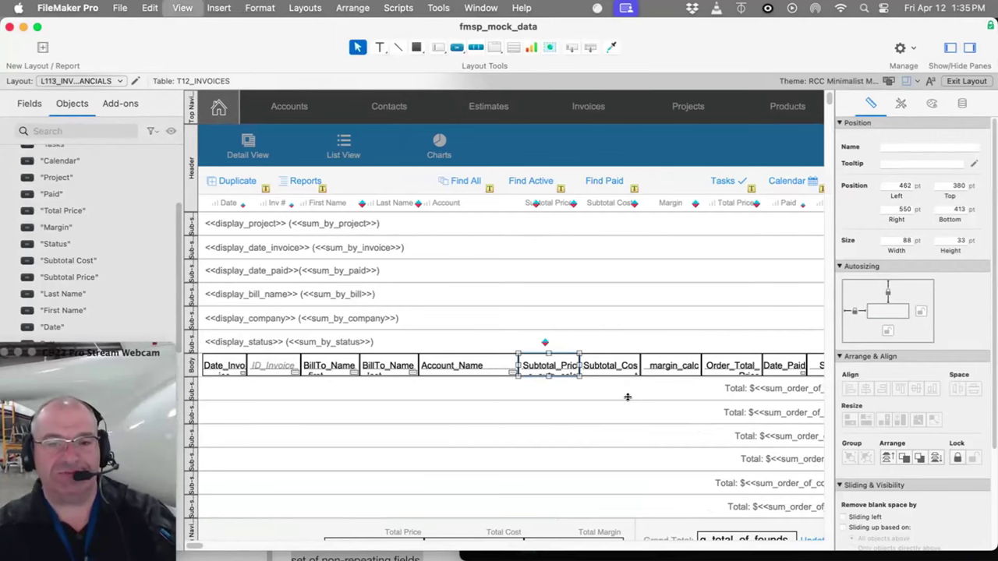
pyautogui.press('super+b')
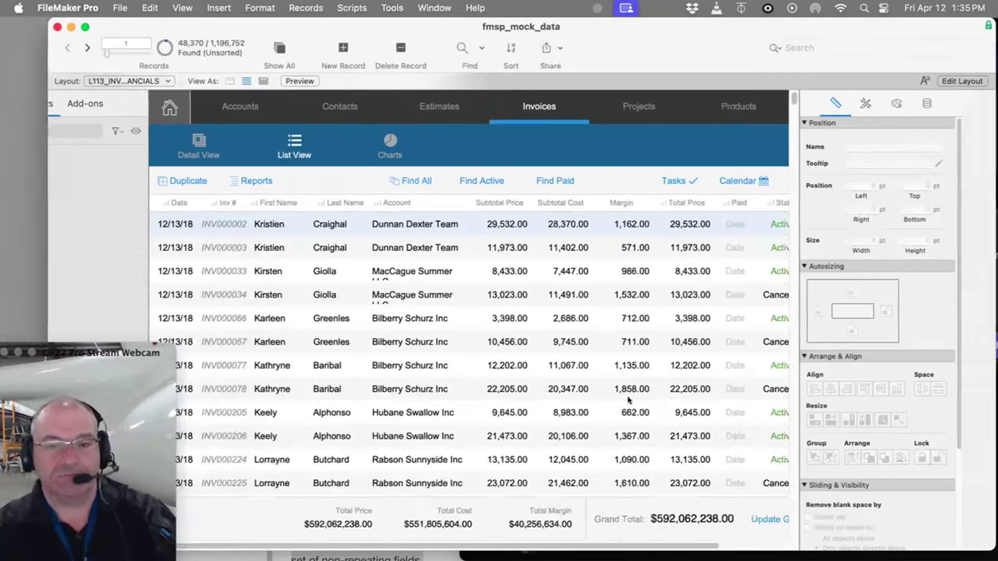
# - Examine how quickly the auto-calculated subtotal prices load across the found invoices, from the first records to those far down the list
pyautogui.scroll(-2, 471, 333)
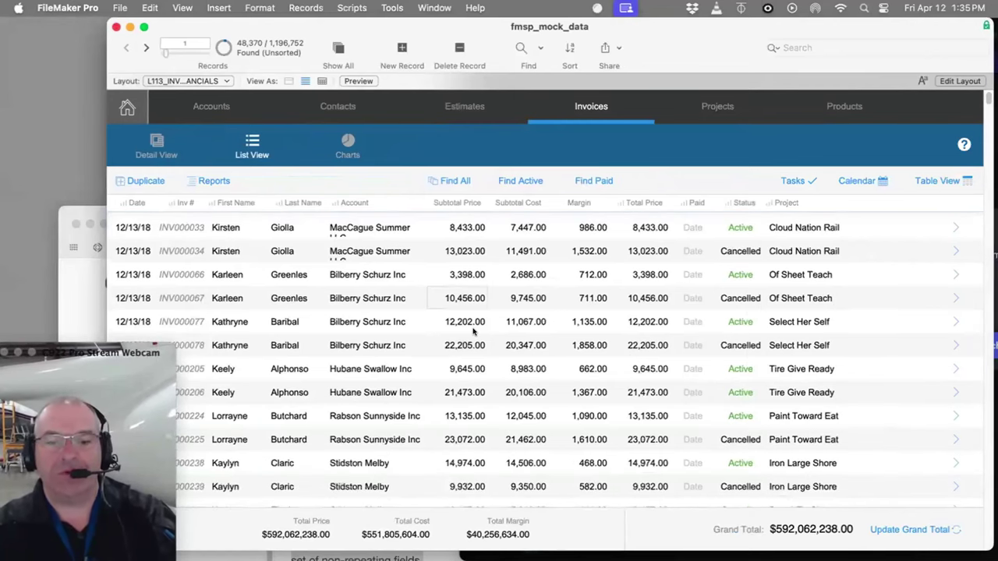
pyautogui.scroll(-5, 474, 332)
pyautogui.scroll(-8, 779, 316)
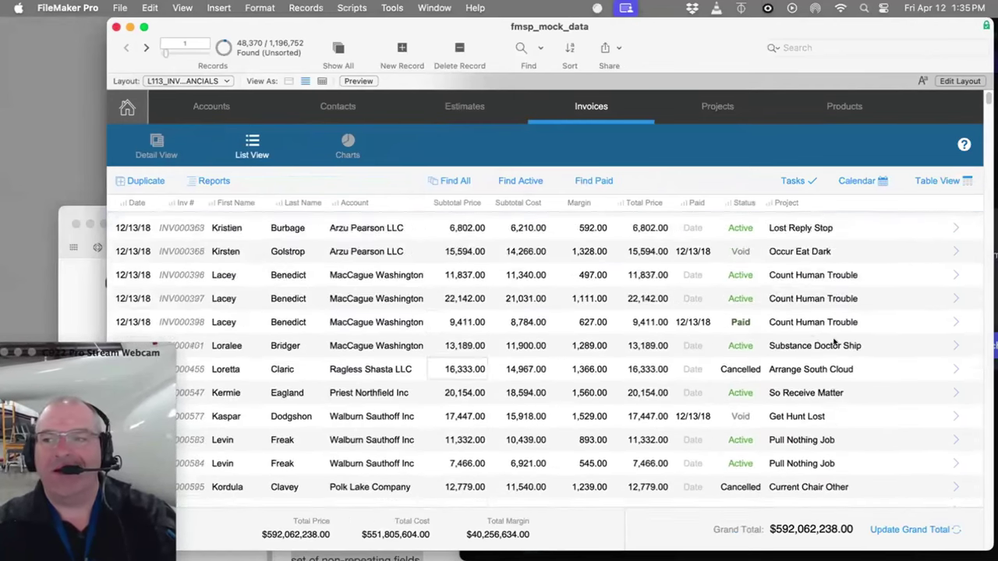
pyautogui.scroll(-10, 833, 341)
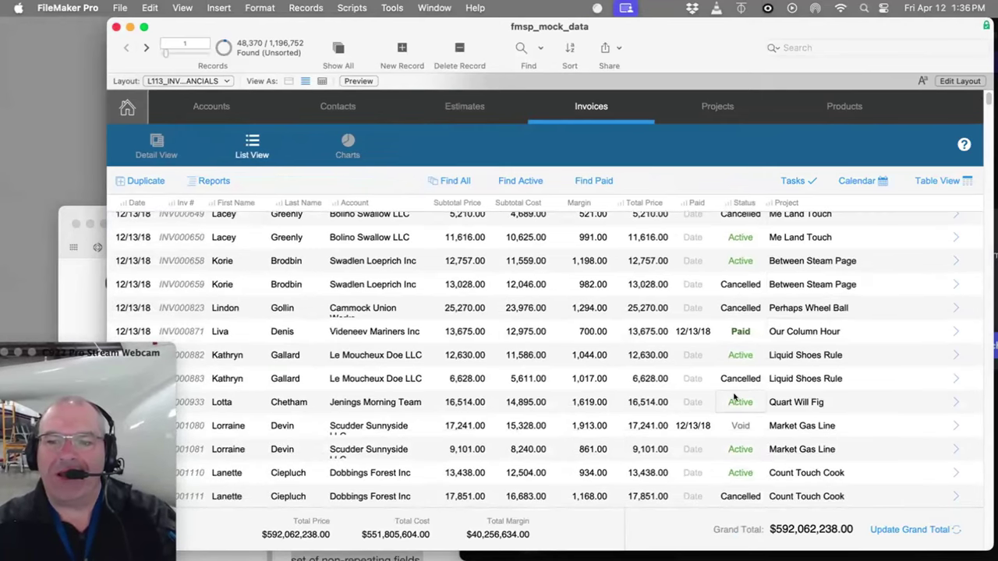
pyautogui.scroll(-6, 731, 403)
pyautogui.scroll(-1, 732, 403)
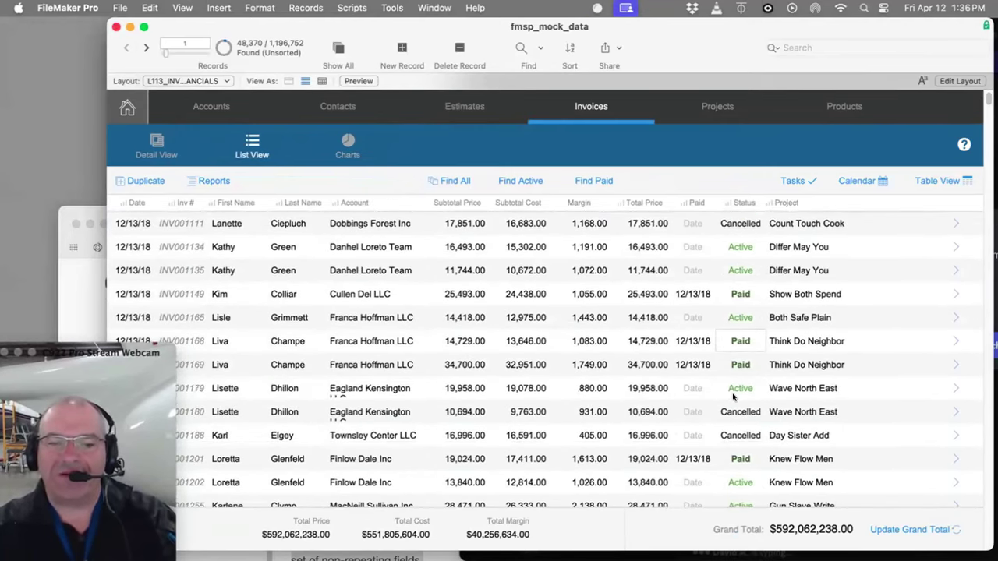
pyautogui.scroll(-8, 733, 399)
pyautogui.scroll(-10, 737, 396)
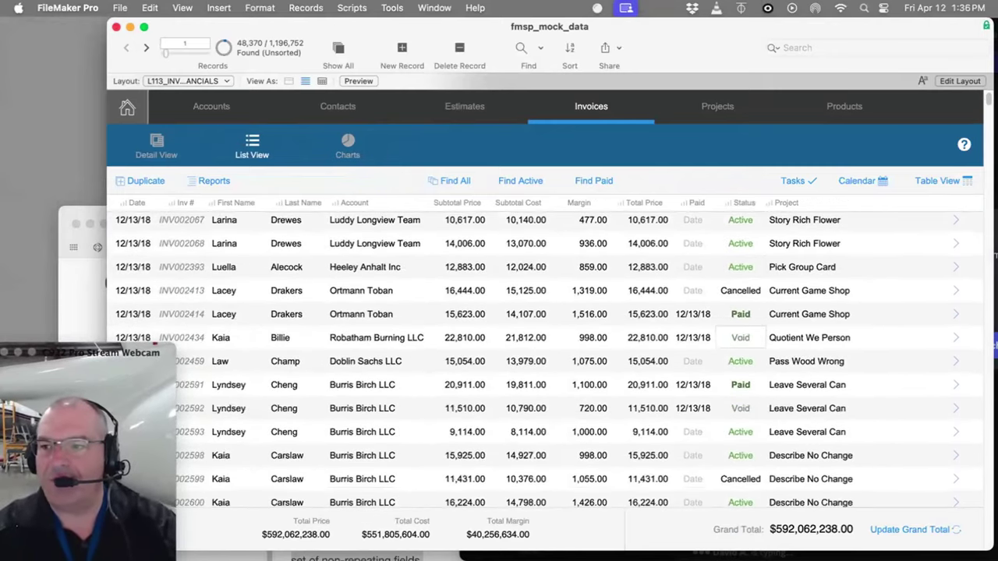
pyautogui.click(985, 320)
pyautogui.click(985, 343)
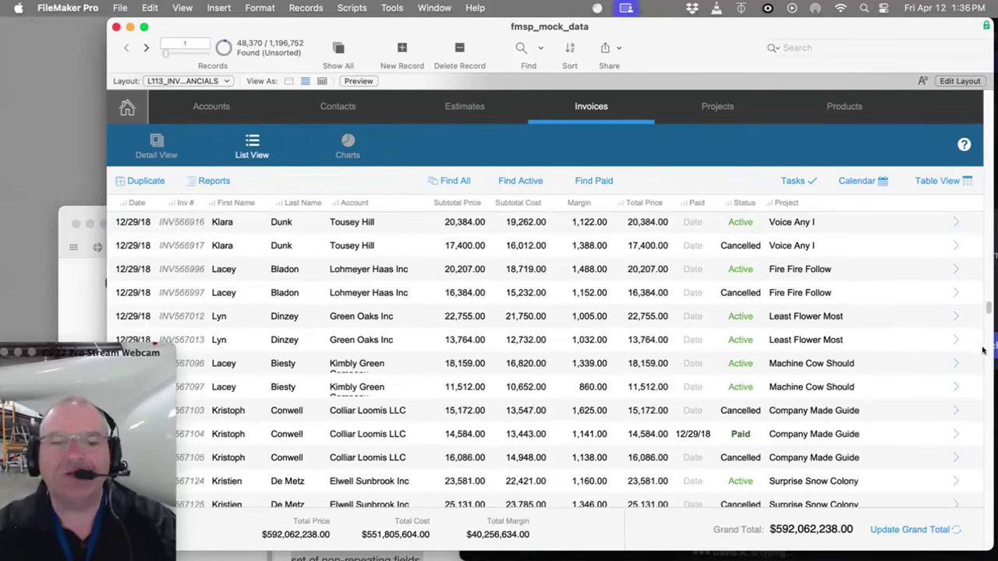
pyautogui.click(984, 401)
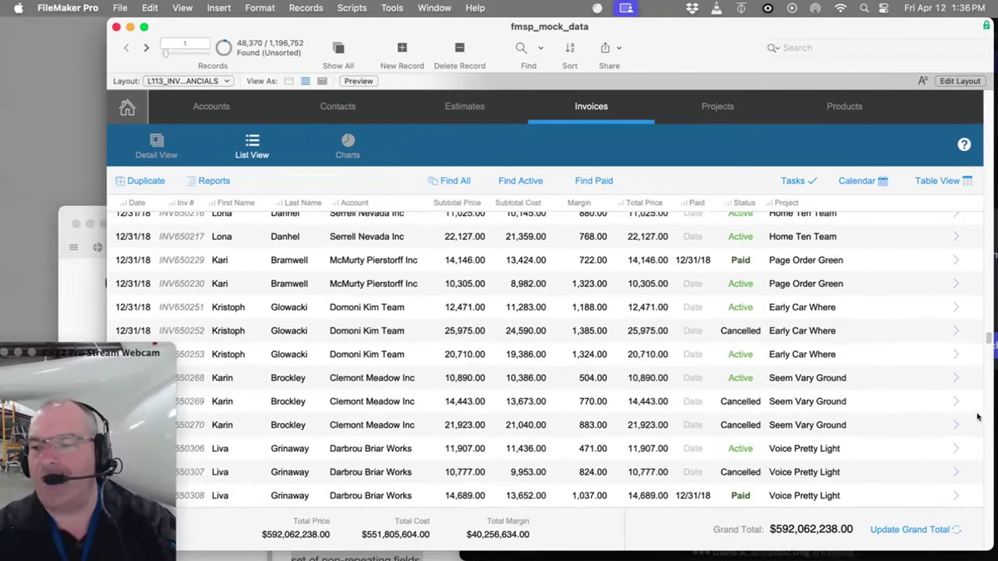
pyautogui.click(983, 416)
pyautogui.click(976, 413)
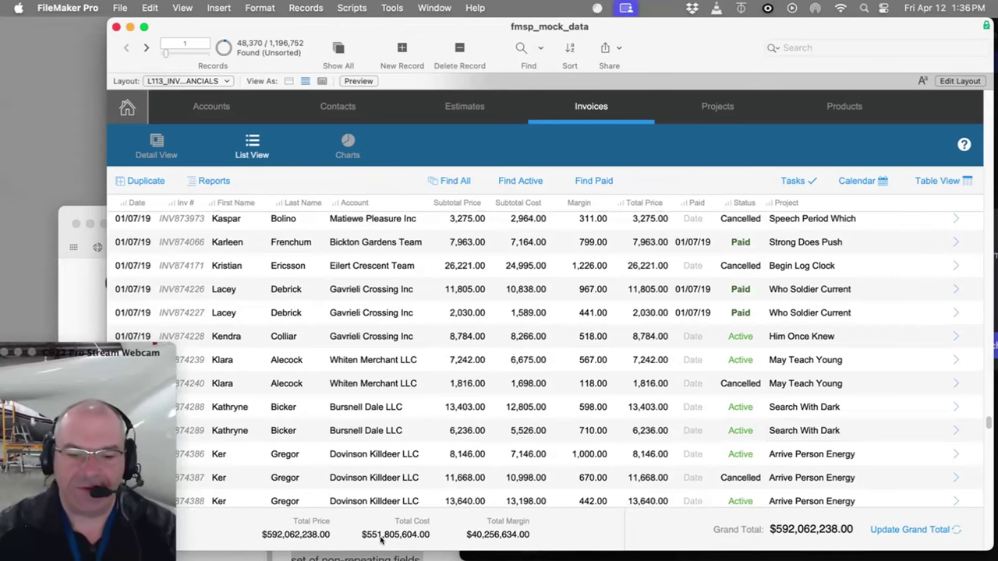
# - Place a copy of the g_subtotalprice_of_foundset_of_invoices field beside the Total Price field in the layout's bottom navigation part, keeping its field assignment
pyautogui.press('super+l')
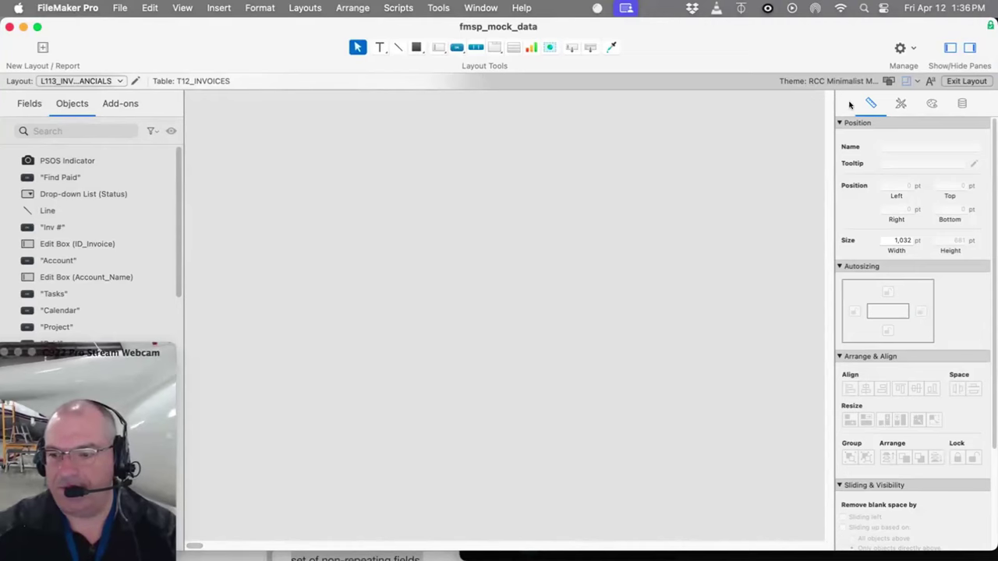
pyautogui.scroll(-4, 534, 422)
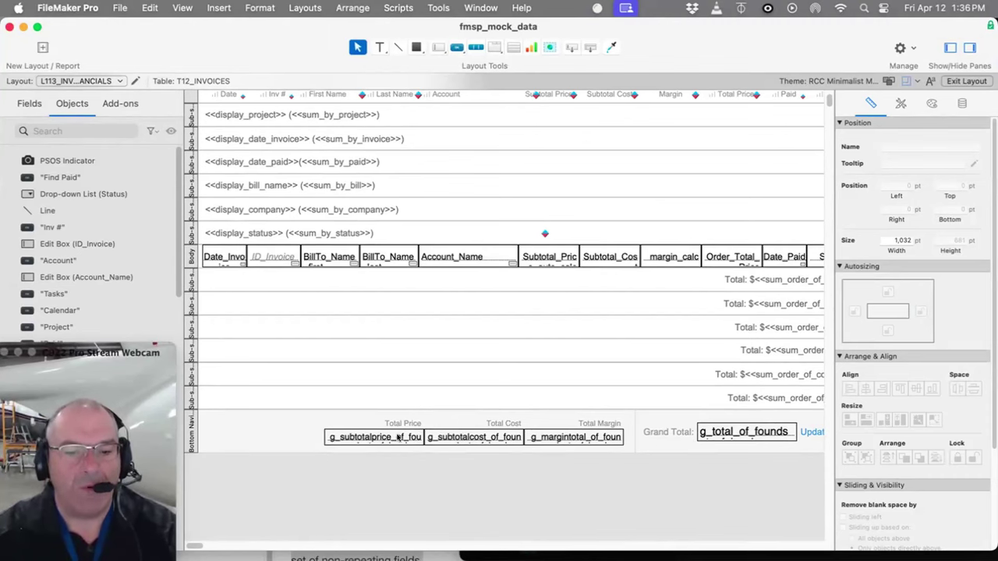
pyautogui.moveTo(398, 438); pyautogui.dragTo(279, 439)
pyautogui.doubleClick(279, 439)
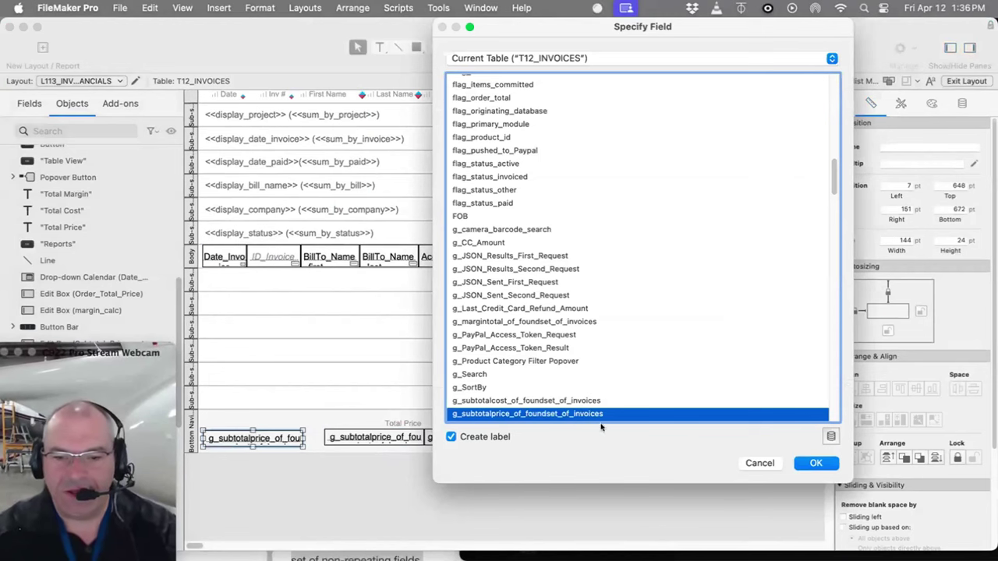
pyautogui.click(807, 463)
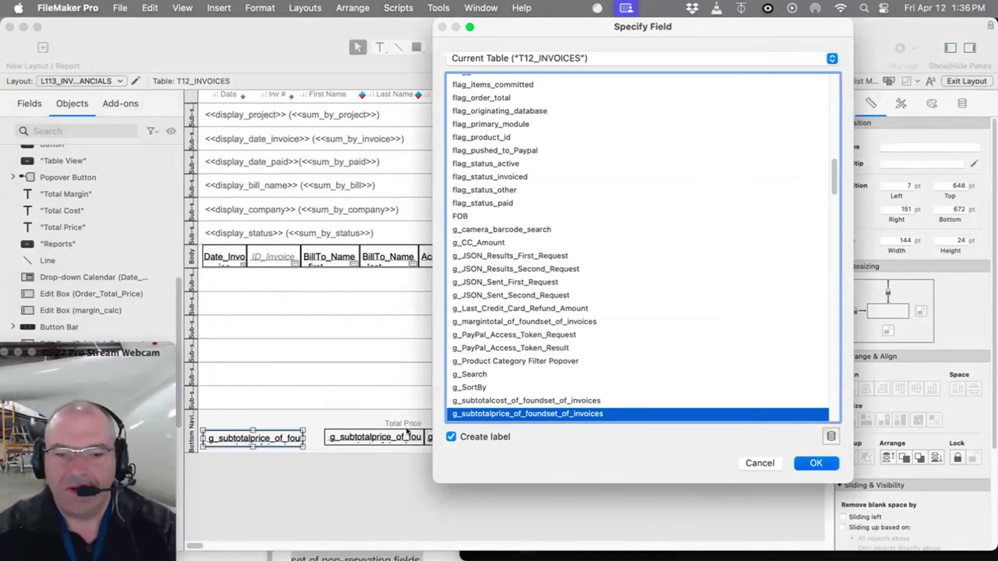
# - Add the text label "Cached Global" above the copied subtotal price field
pyautogui.moveTo(345, 436); pyautogui.dragTo(330, 419)
pyautogui.doubleClick(331, 418)
pyautogui.write('Cache')
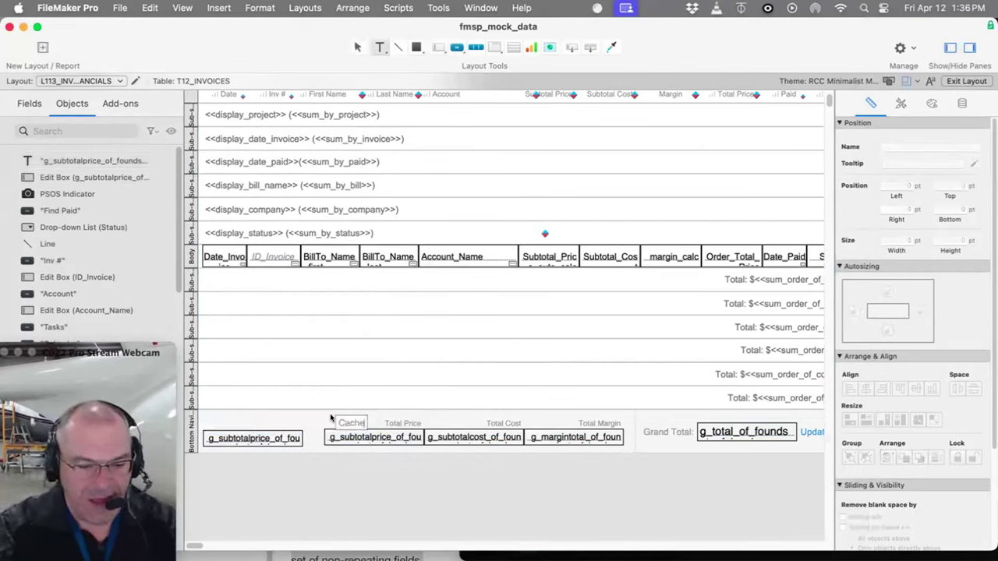
pyautogui.write('d Global')
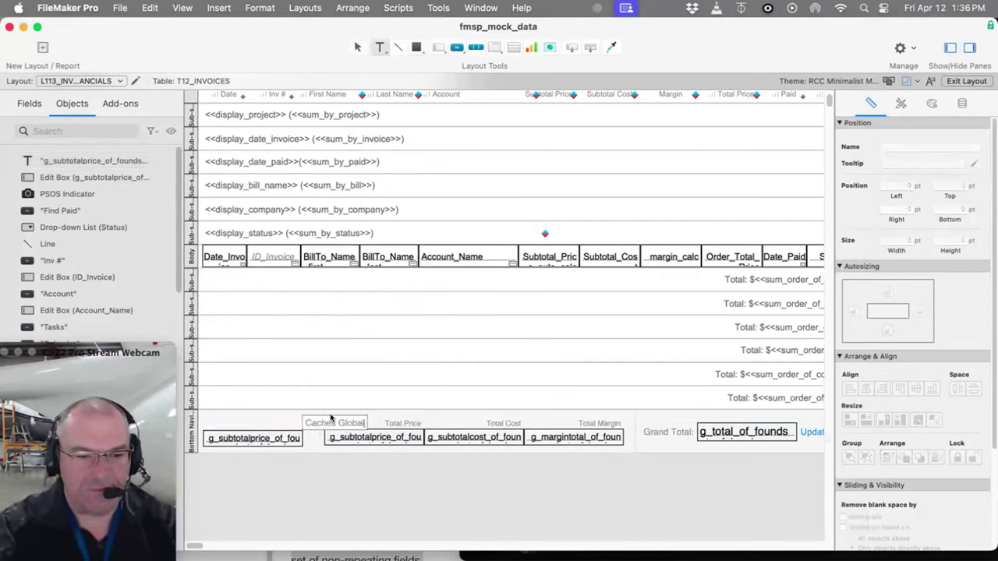
pyautogui.press('Escape')
pyautogui.moveTo(304, 419); pyautogui.dragTo(239, 419)
pyautogui.click(268, 421)
pyautogui.press('BackSpace')
pyautogui.write('d')
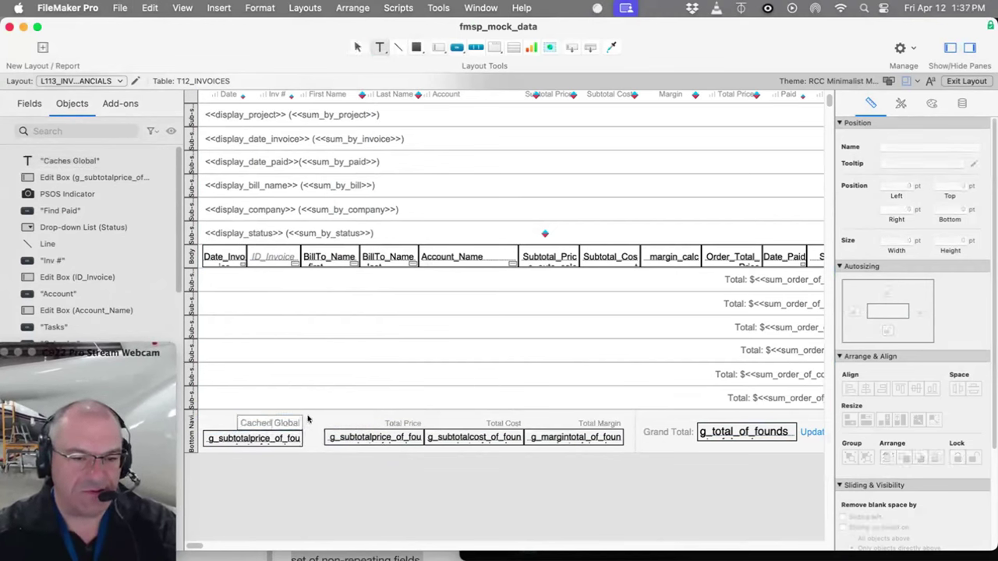
pyautogui.press('Escape')
# - Extend the Total Price label to read "Total Price Summary field Auto" and widen it so it fits on one line above its field
pyautogui.click(400, 424)
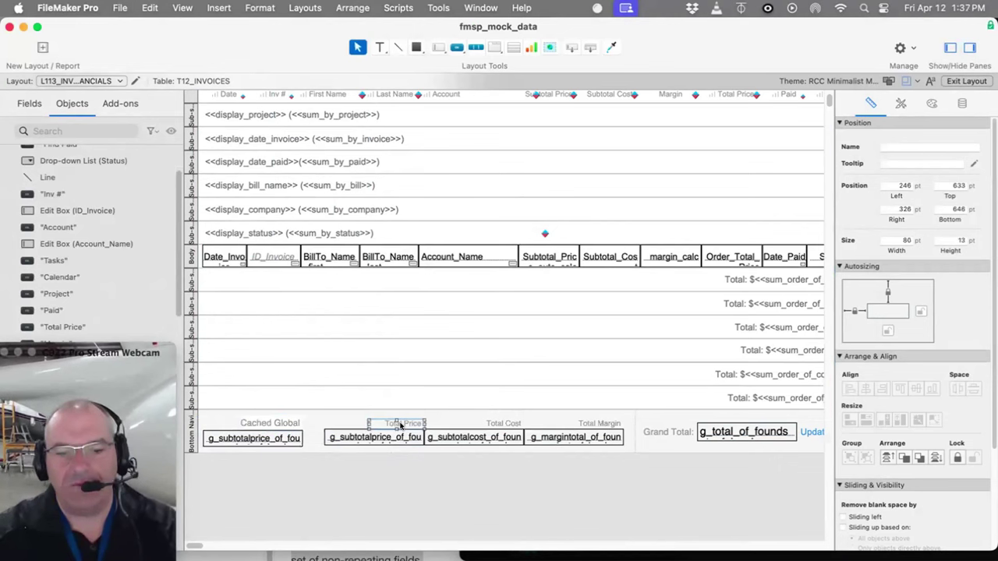
pyautogui.click(400, 425)
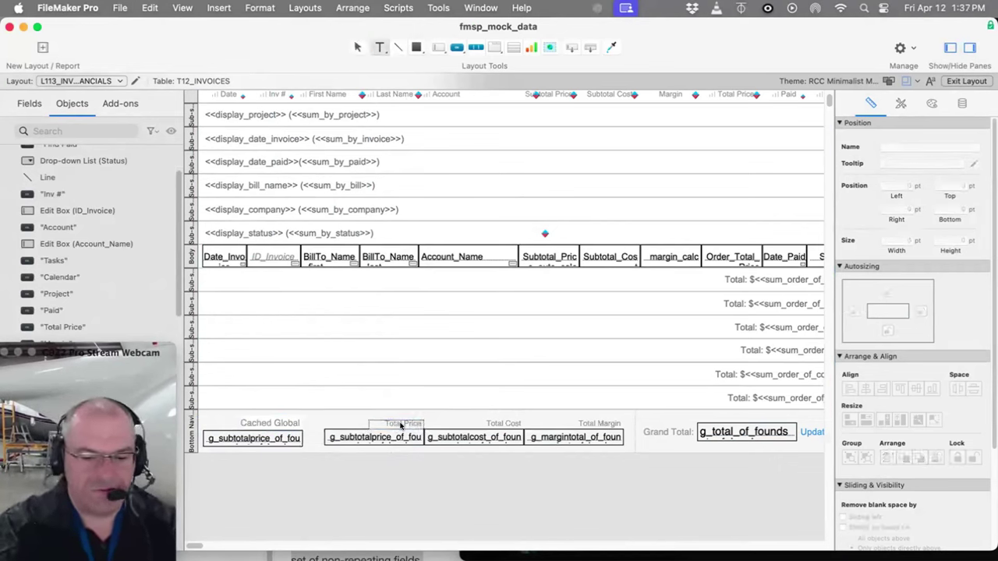
pyautogui.write('A')
pyautogui.press('BackSpace')
pyautogui.write('Summary field')
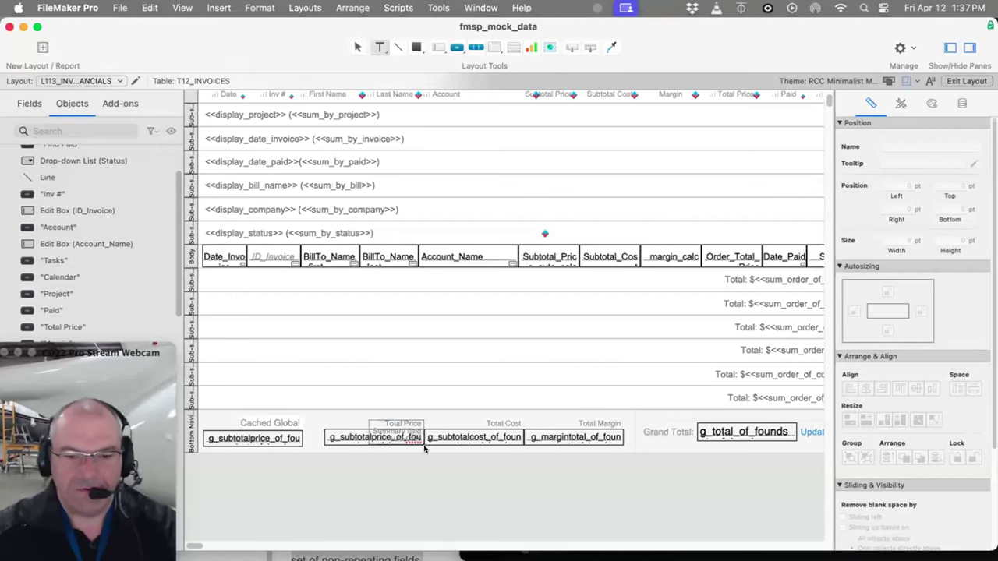
pyautogui.click(426, 442)
pyautogui.moveTo(419, 441); pyautogui.dragTo(340, 422)
pyautogui.click(371, 463)
pyautogui.doubleClick(371, 438)
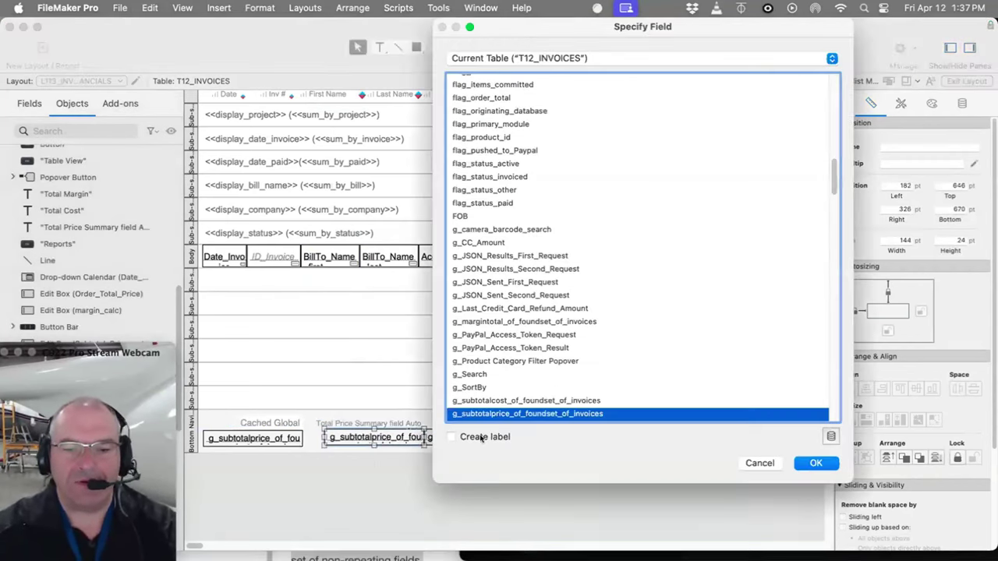
pyautogui.scroll(-15, 557, 394)
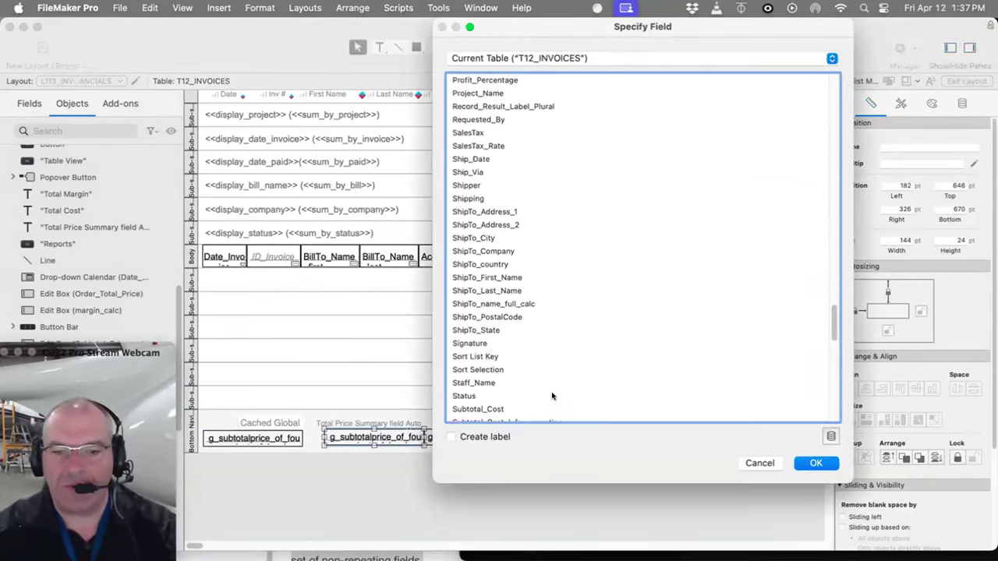
pyautogui.scroll(-8, 556, 393)
pyautogui.scroll(5, 557, 394)
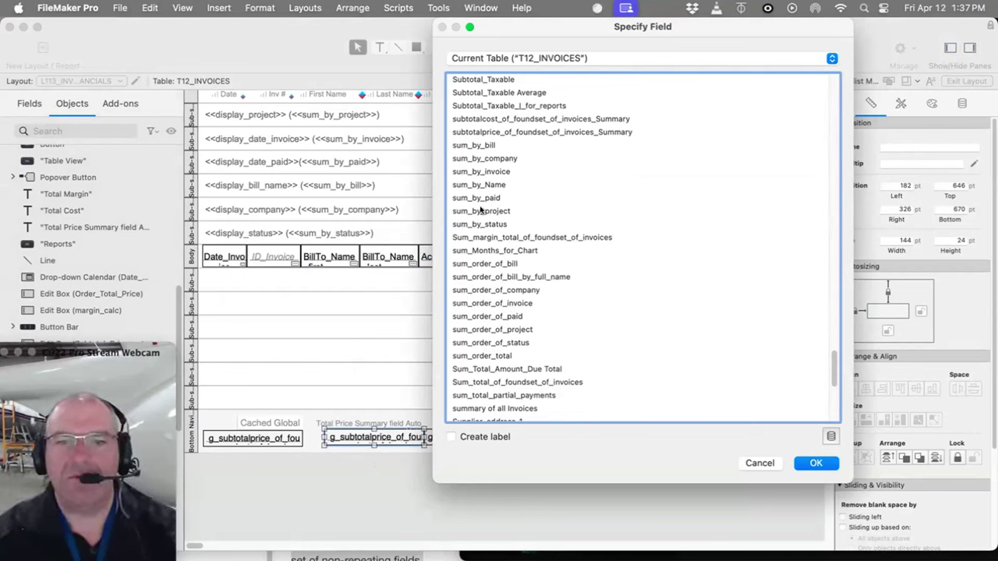
pyautogui.click(758, 463)
# - Review the summary fields of the INV_Invoices table in the database definition, sorted by type, to see which fields they total
pyautogui.press('super+shift+d')
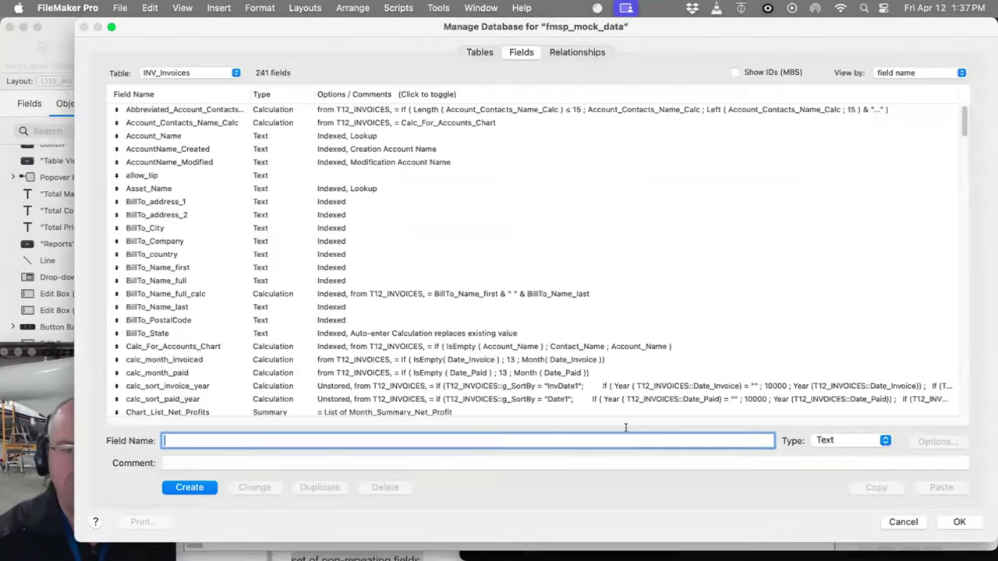
pyautogui.scroll(-20, 343, 394)
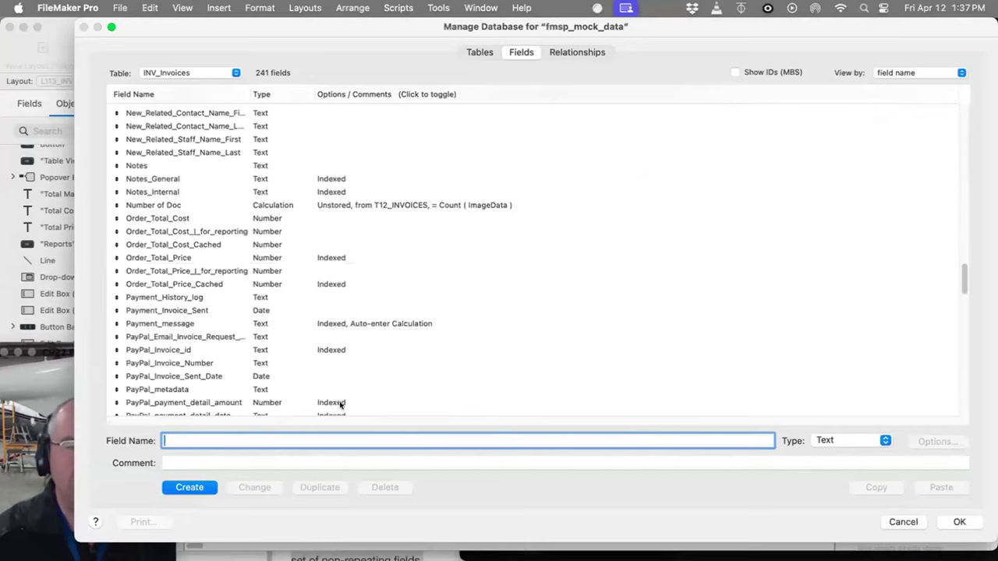
pyautogui.click(265, 94)
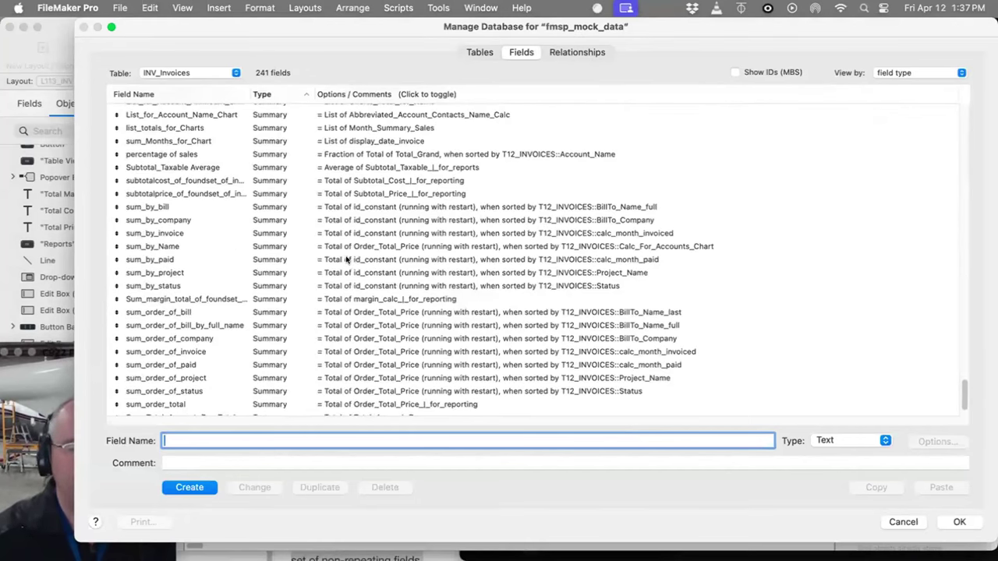
pyautogui.scroll(1, 347, 263)
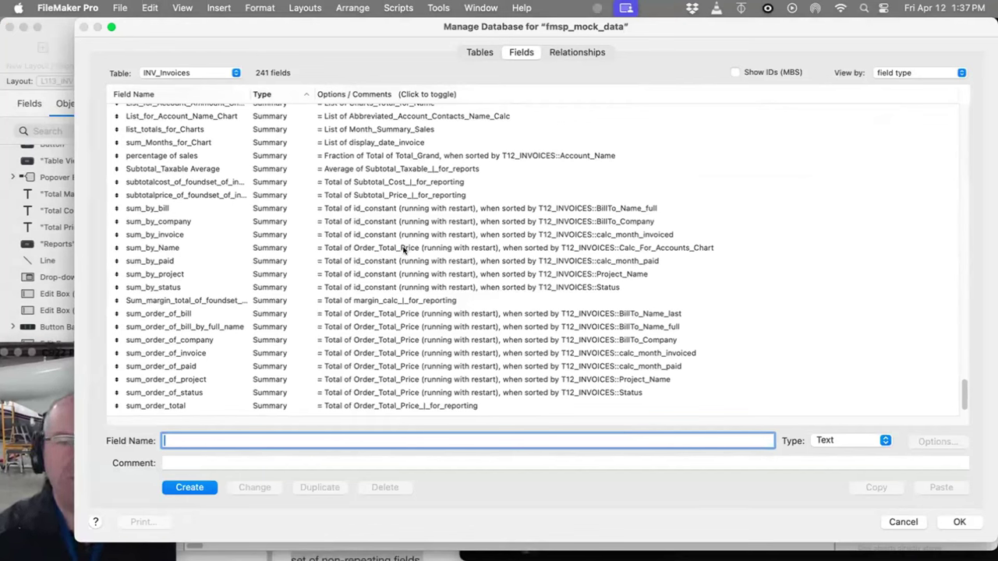
pyautogui.click(154, 247)
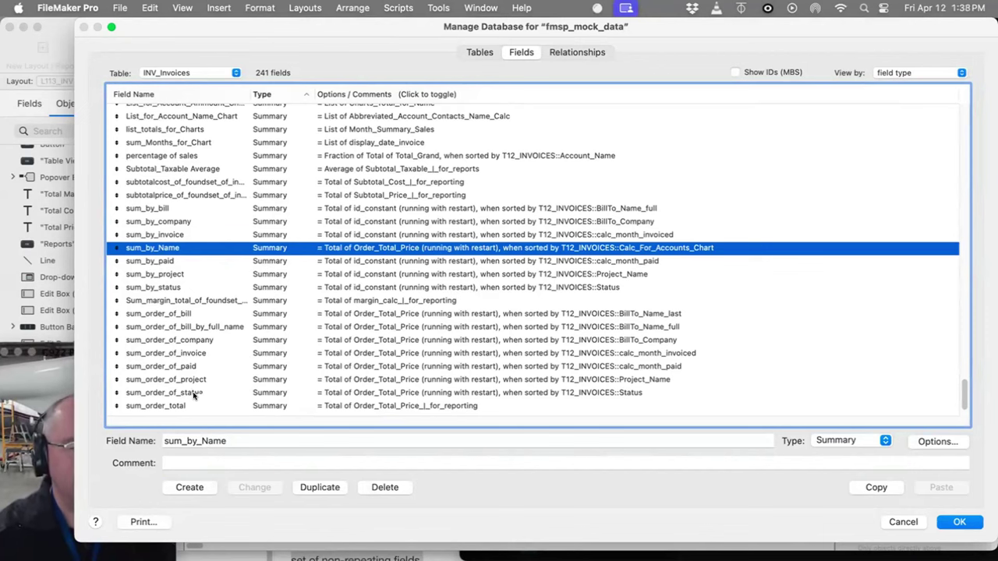
pyautogui.scroll(-2, 194, 397)
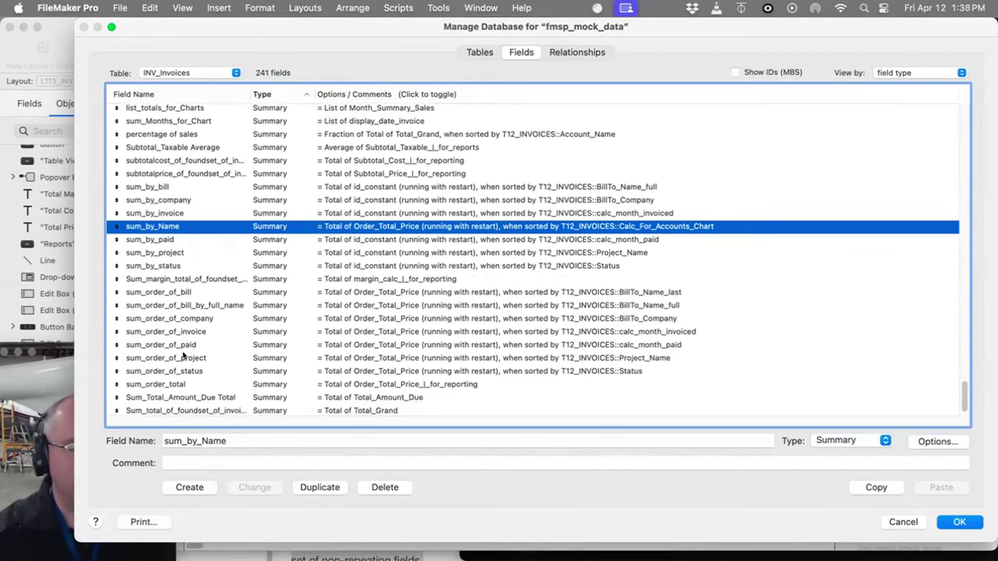
pyautogui.click(417, 348)
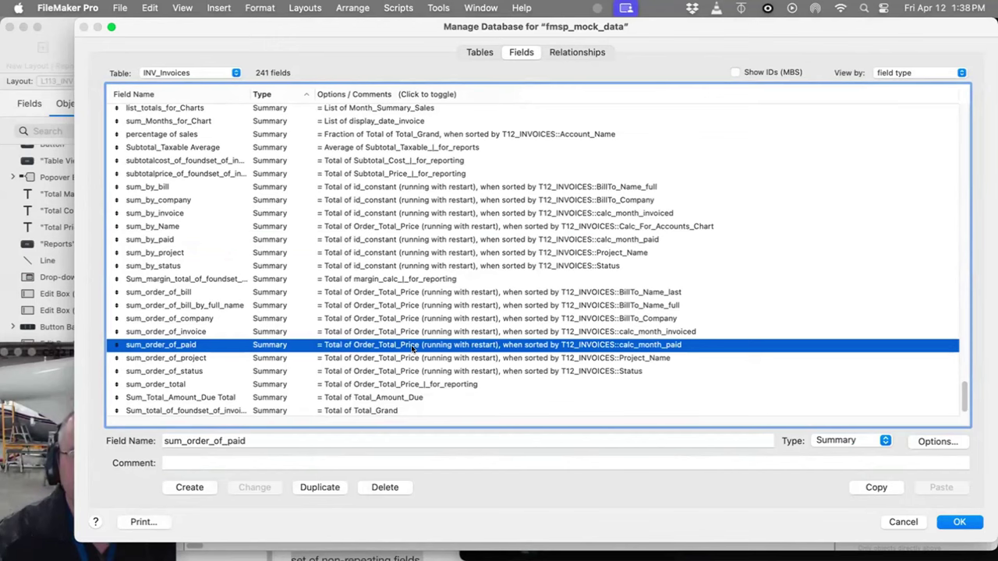
pyautogui.scroll(-1, 318, 383)
pyautogui.click(318, 392)
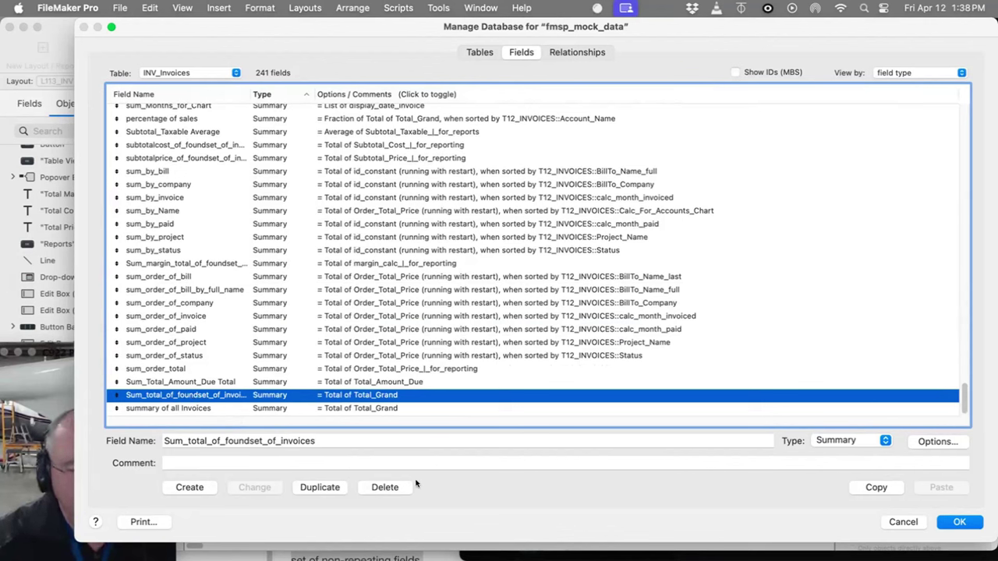
pyautogui.click(959, 522)
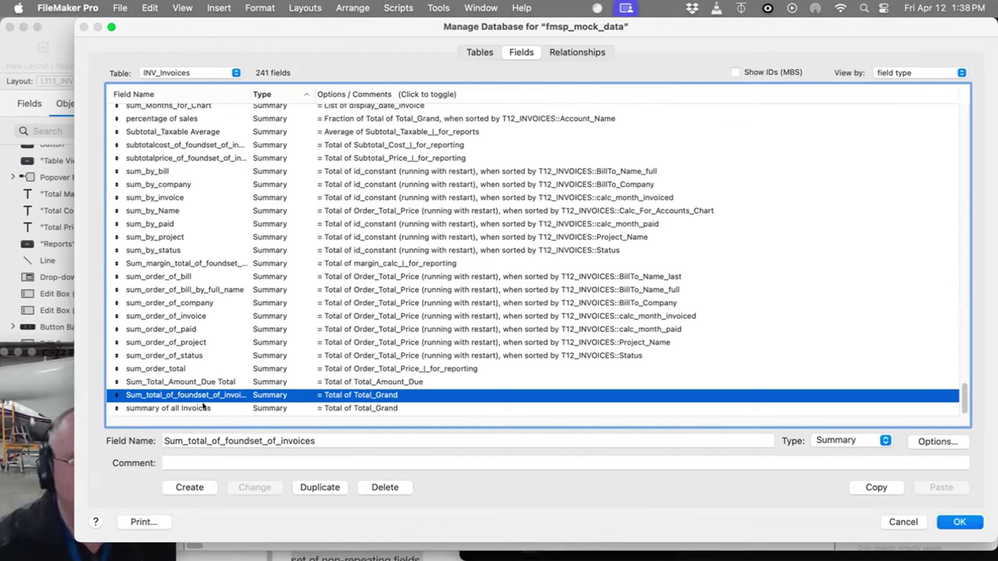
pyautogui.click(960, 522)
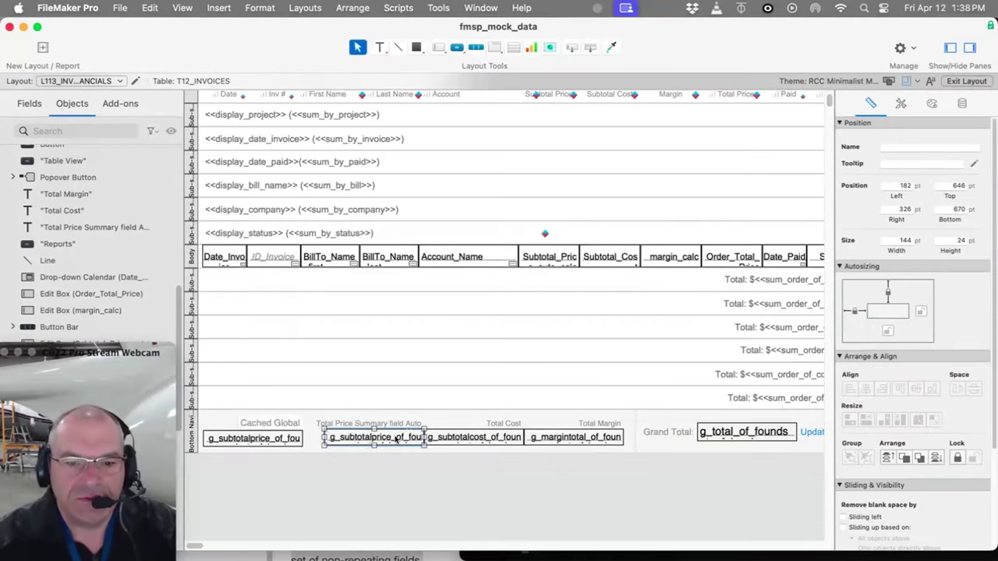
# - Open the options of the "summary of all Invoices" field in the database definition and enlarge the dialog to show more available fields
pyautogui.press('super+shift+d')
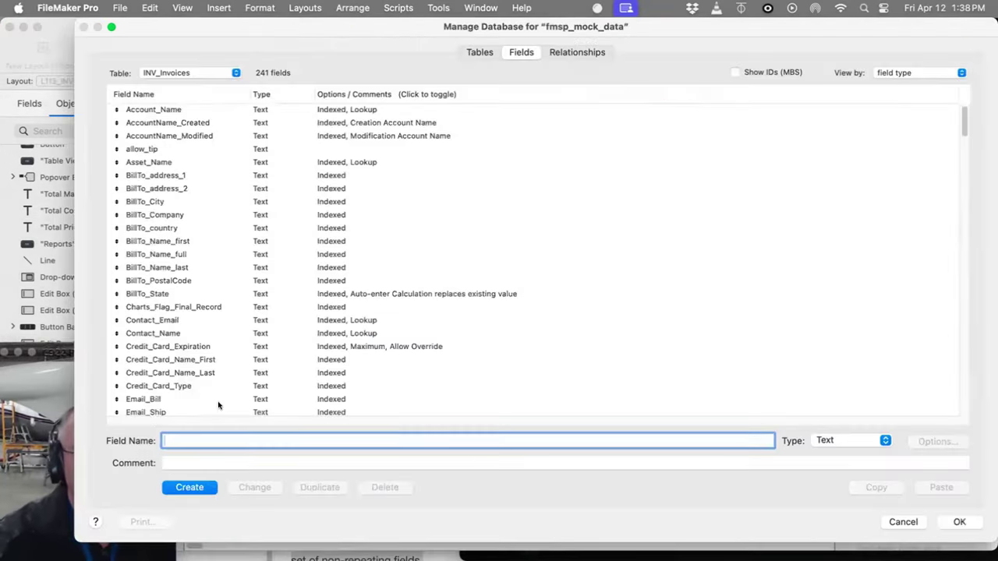
pyautogui.scroll(-15, 228, 403)
pyautogui.scroll(-10, 228, 403)
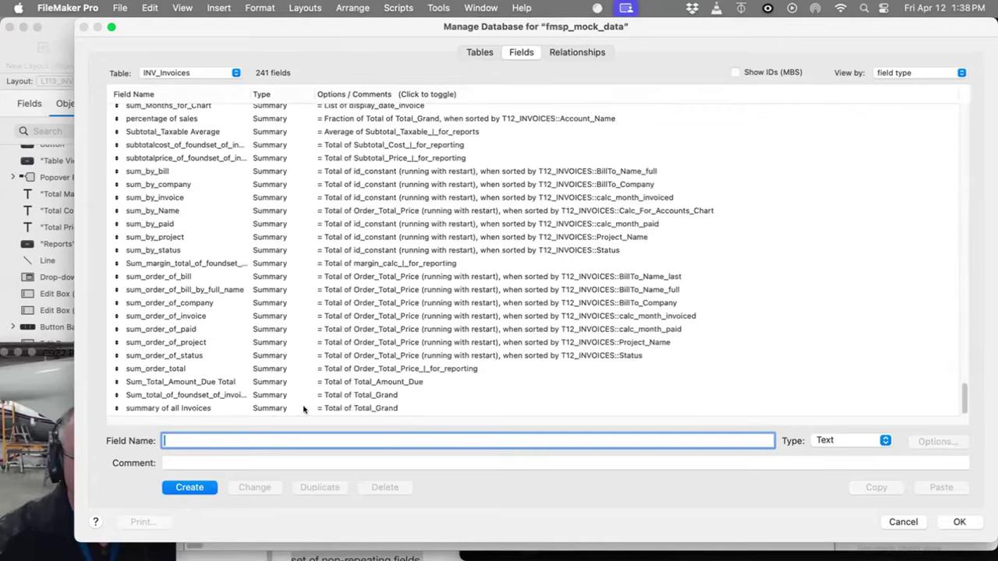
pyautogui.click(394, 407)
pyautogui.doubleClick(409, 406)
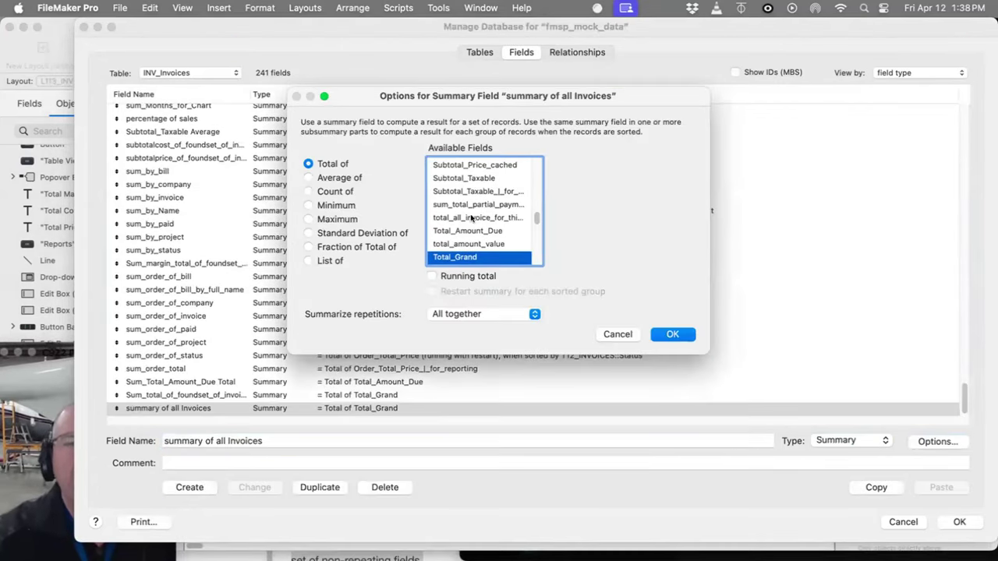
pyautogui.scroll(5, 470, 228)
pyautogui.scroll(3, 470, 228)
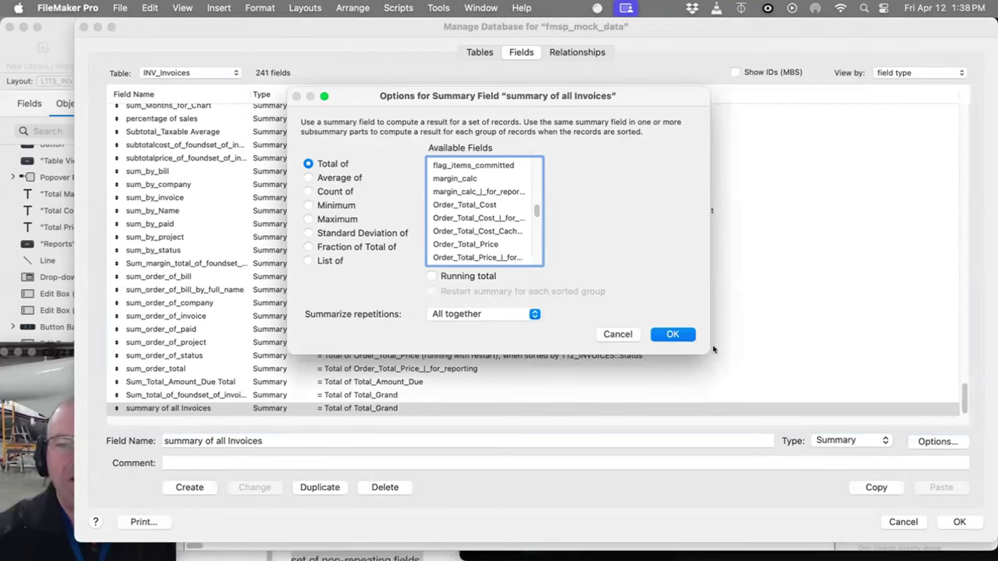
pyautogui.moveTo(706, 350); pyautogui.dragTo(803, 519)
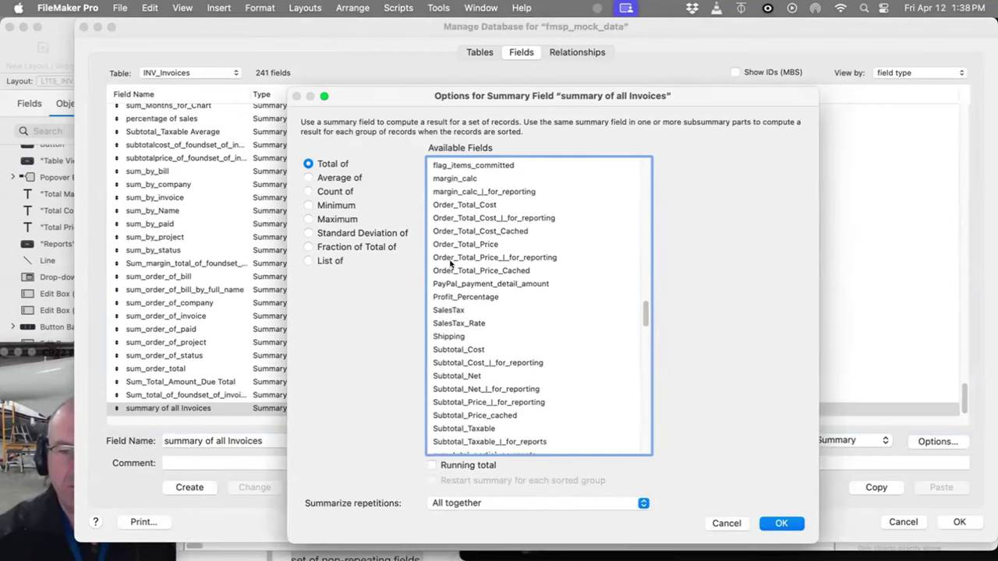
# - Set the "summary of all Invoices" field to total Subtotal_Price_auto_calc and save the database definition
pyautogui.scroll(3, 493, 347)
pyautogui.scroll(10, 491, 347)
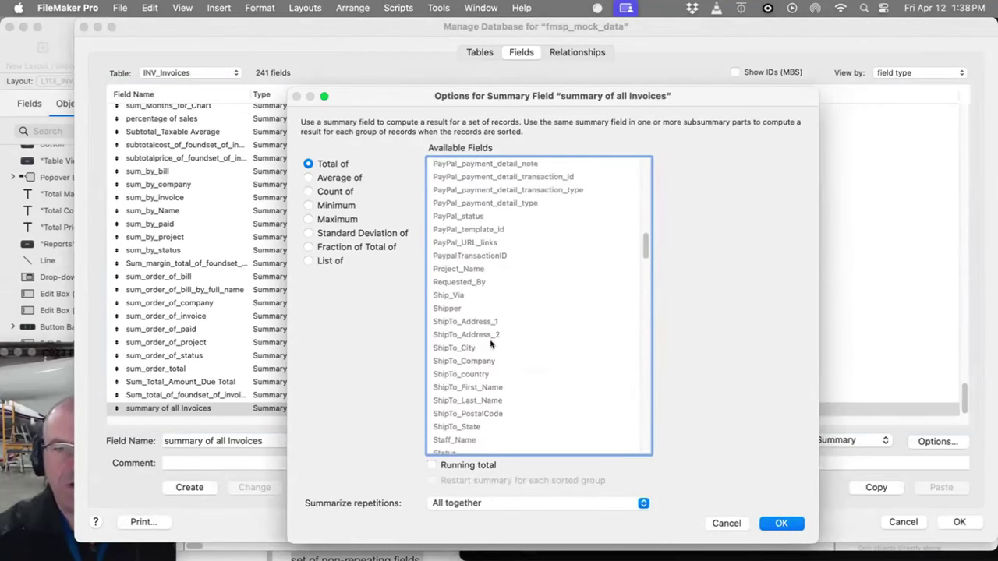
pyautogui.scroll(-10, 491, 343)
pyautogui.click(491, 353)
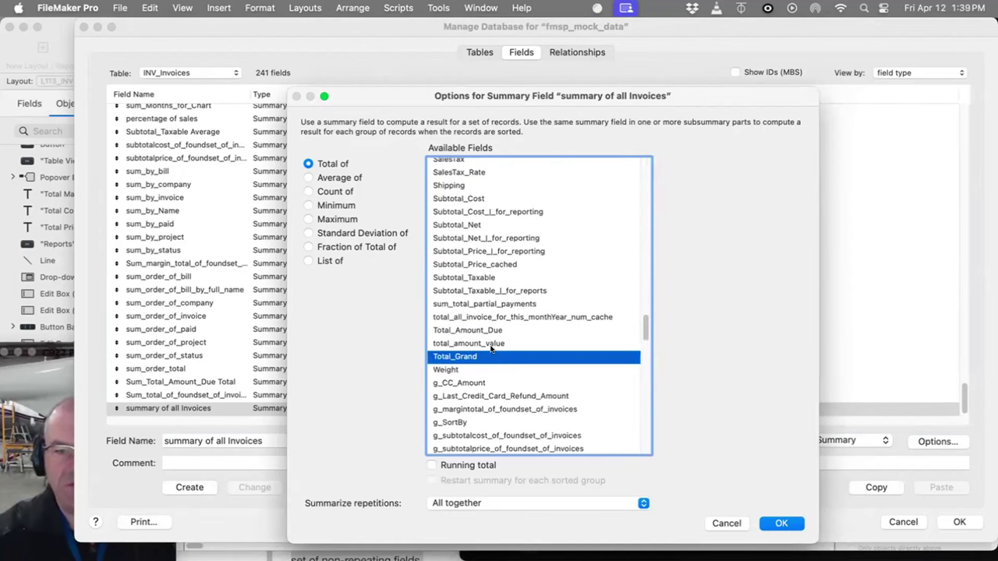
pyautogui.scroll(3, 491, 348)
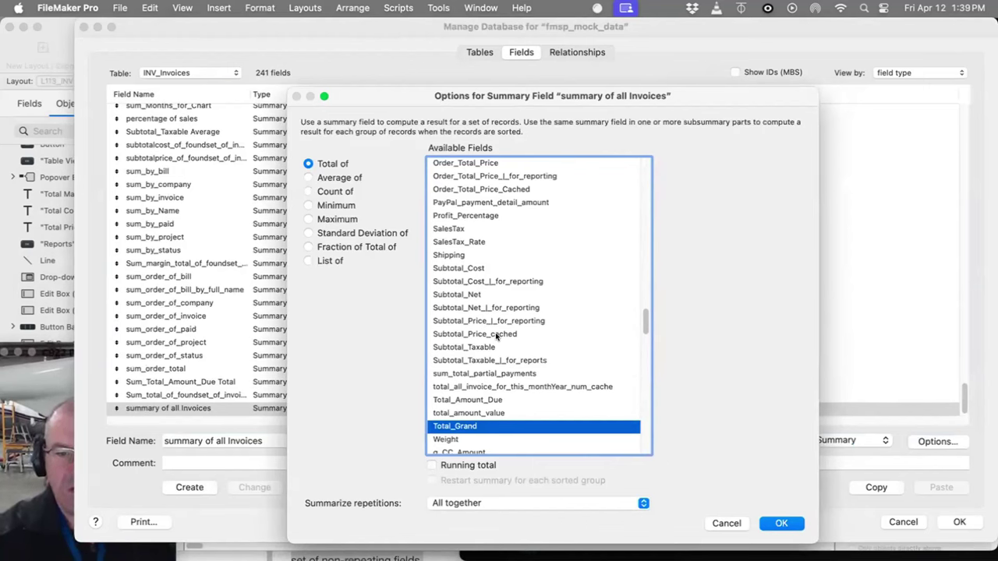
pyautogui.scroll(-10, 496, 336)
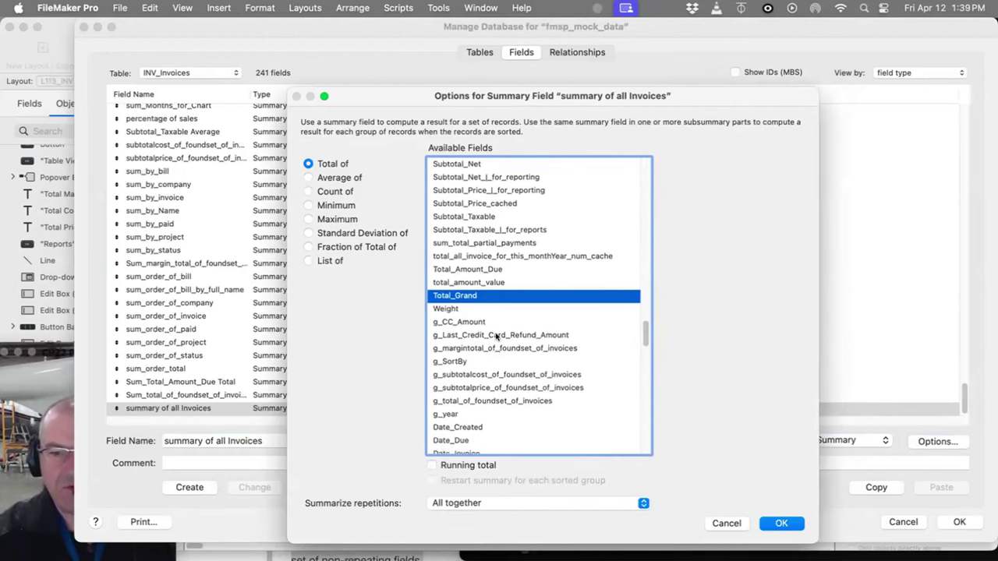
pyautogui.scroll(-15, 495, 337)
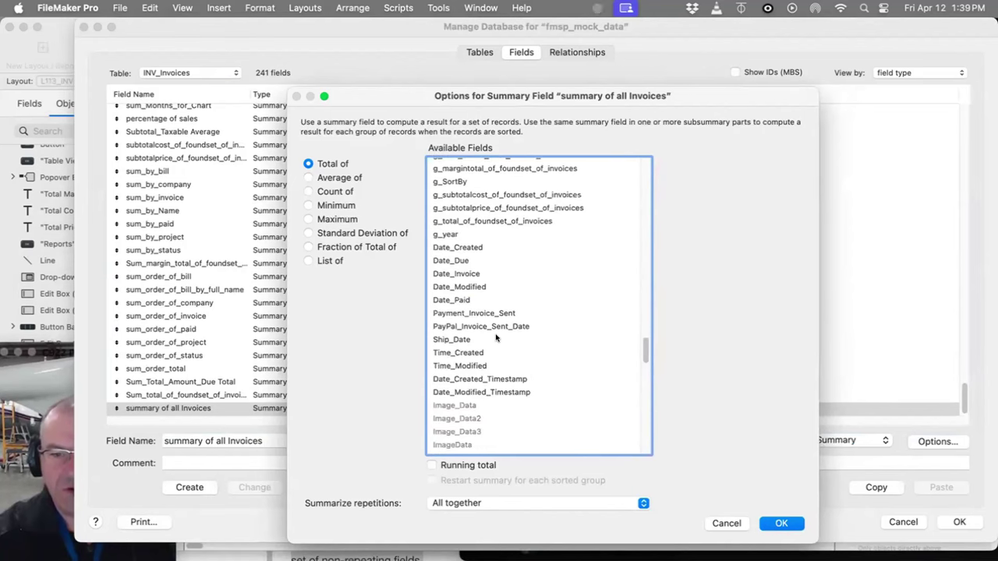
pyautogui.scroll(-3, 496, 339)
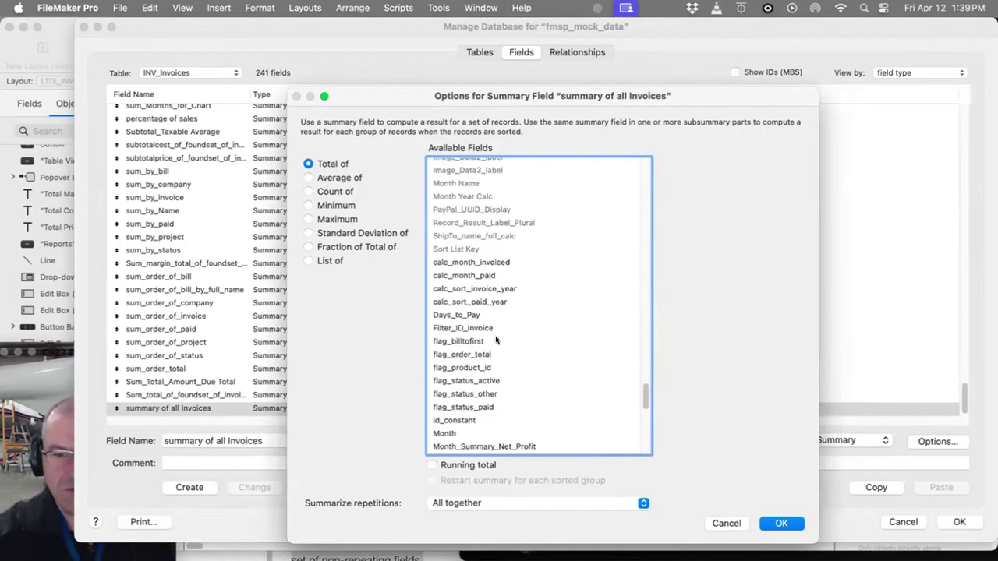
pyautogui.scroll(-3, 474, 351)
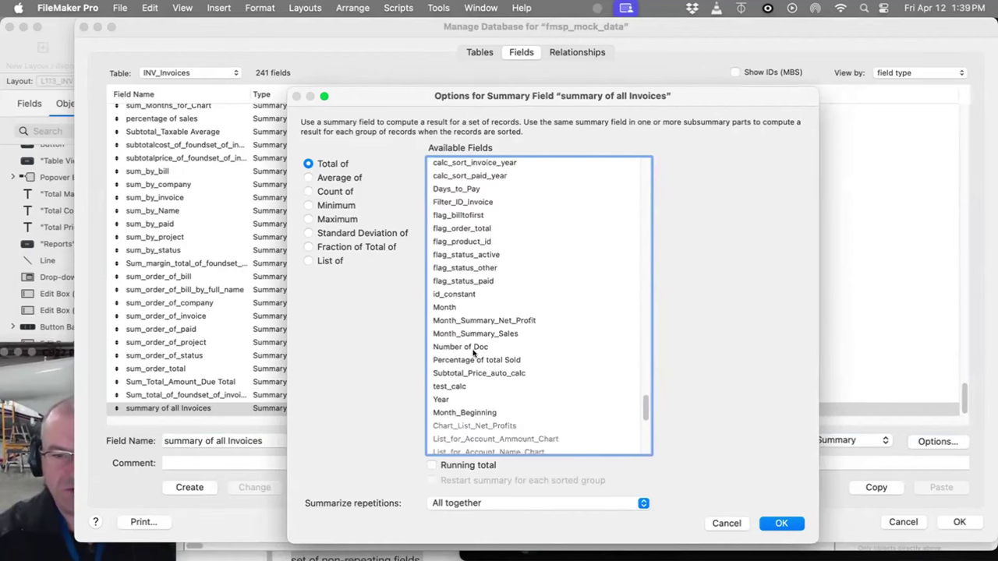
pyautogui.scroll(-3, 474, 352)
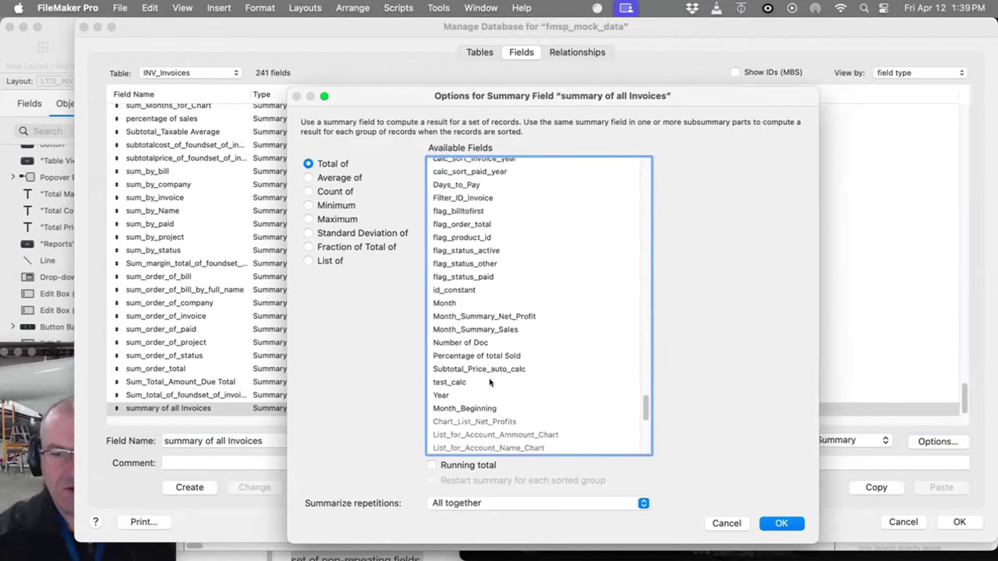
pyautogui.scroll(-5, 490, 381)
pyautogui.scroll(6, 490, 380)
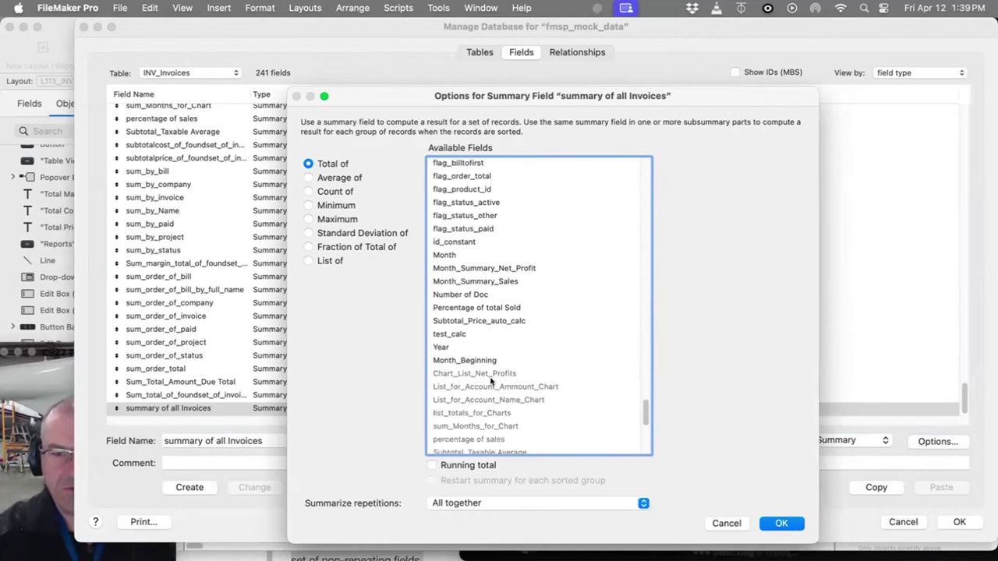
pyautogui.click(486, 321)
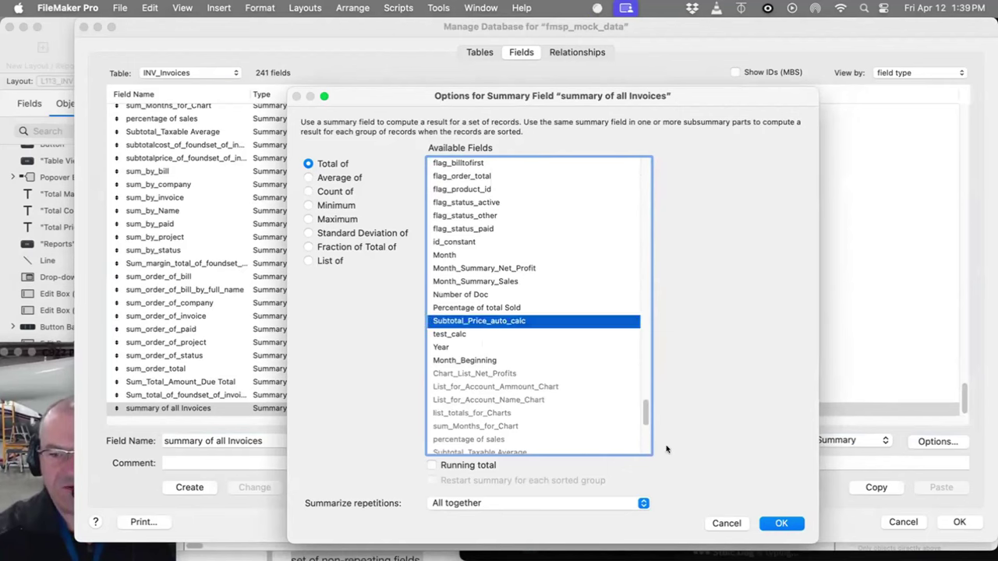
pyautogui.click(772, 520)
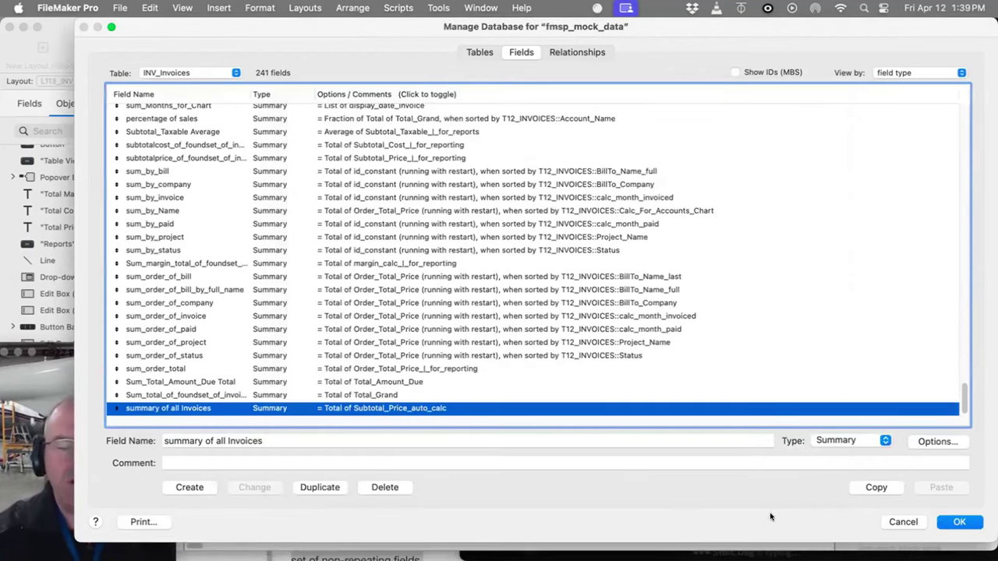
pyautogui.click(965, 522)
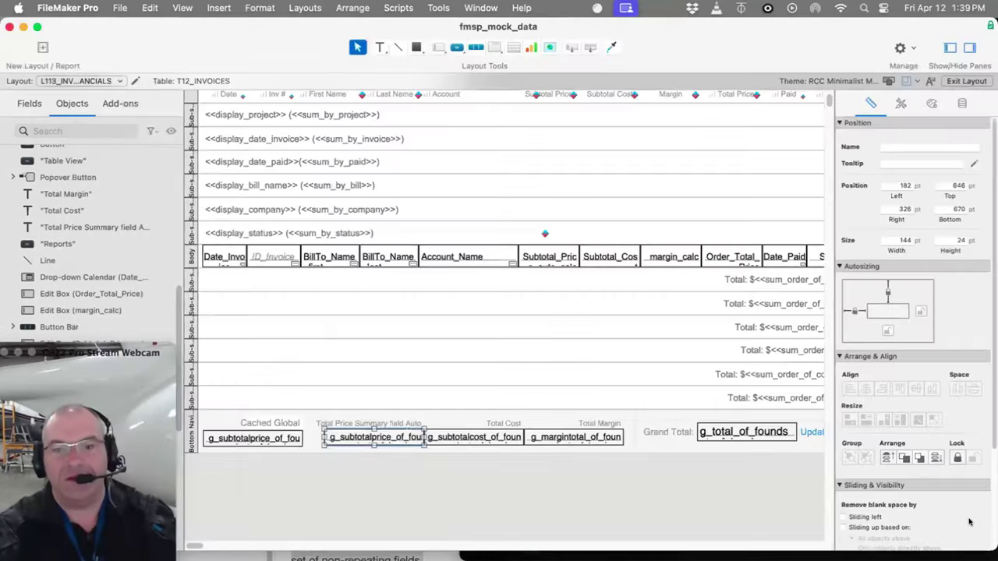
# - Reassign the field under "Total Price Summary field Auto" to "summary of all Invoices" and switch to Browse mode
pyautogui.doubleClick(396, 439)
pyautogui.scroll(-10, 496, 414)
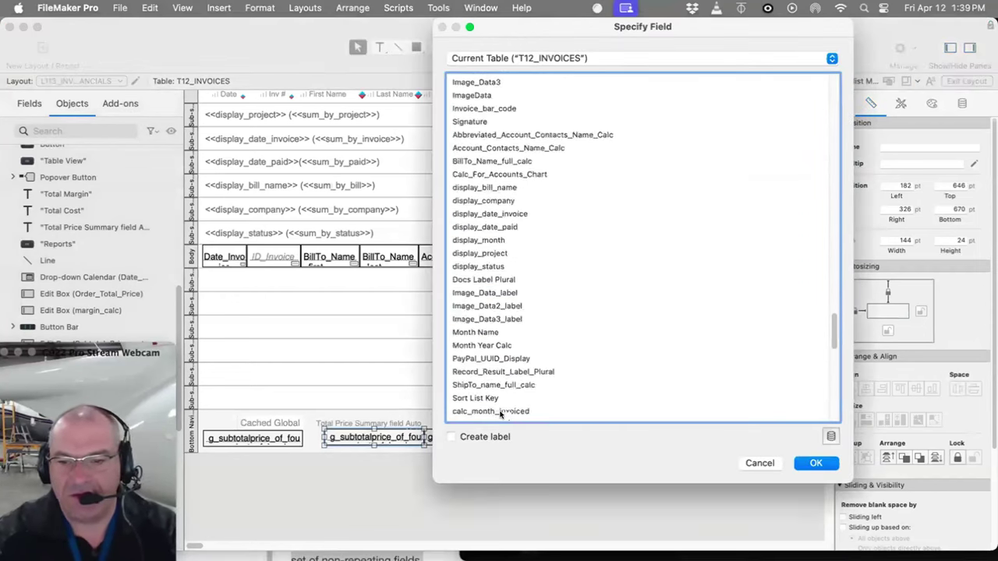
pyautogui.click(538, 414)
pyautogui.click(799, 462)
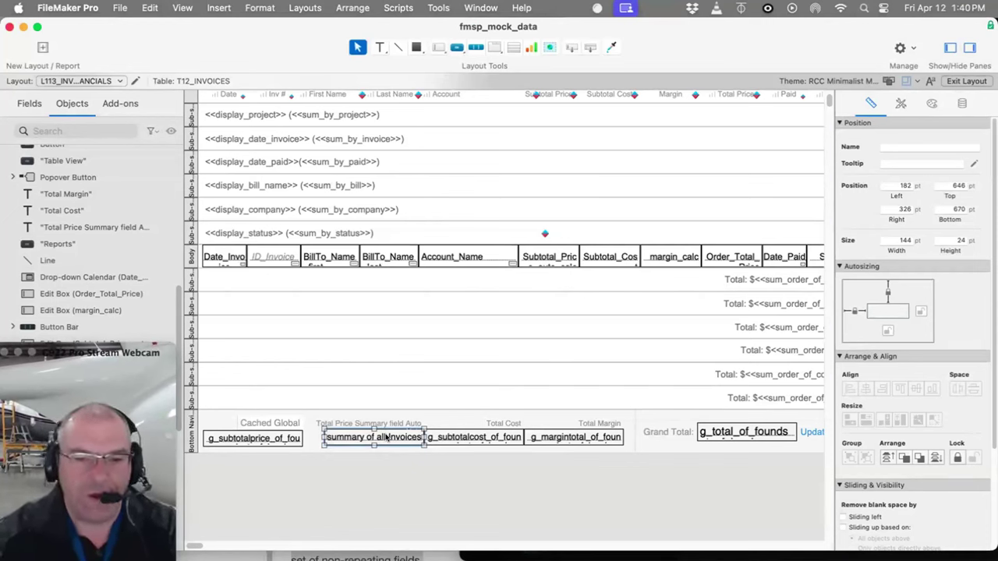
pyautogui.press('super+b')
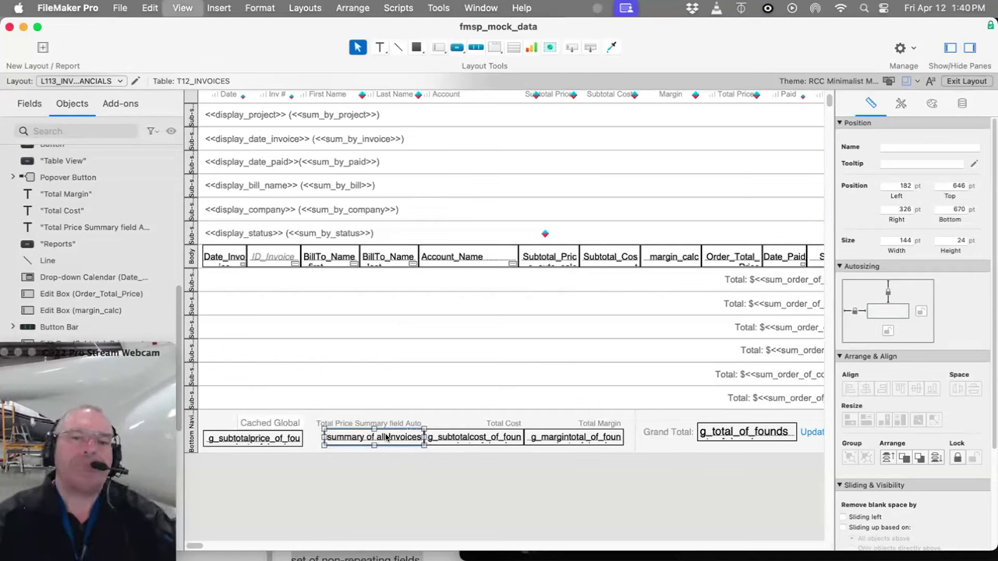
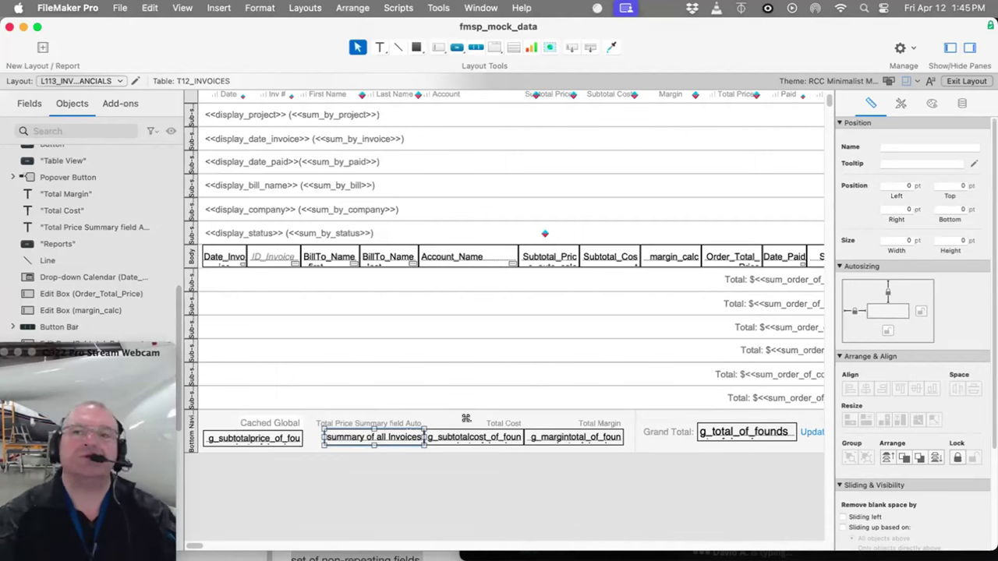
# - Switch to Discord, decline the audio device change, and read the livestream-text-discussion channel before returning to FileMaker Pro
pyautogui.moveTo(20, 263)
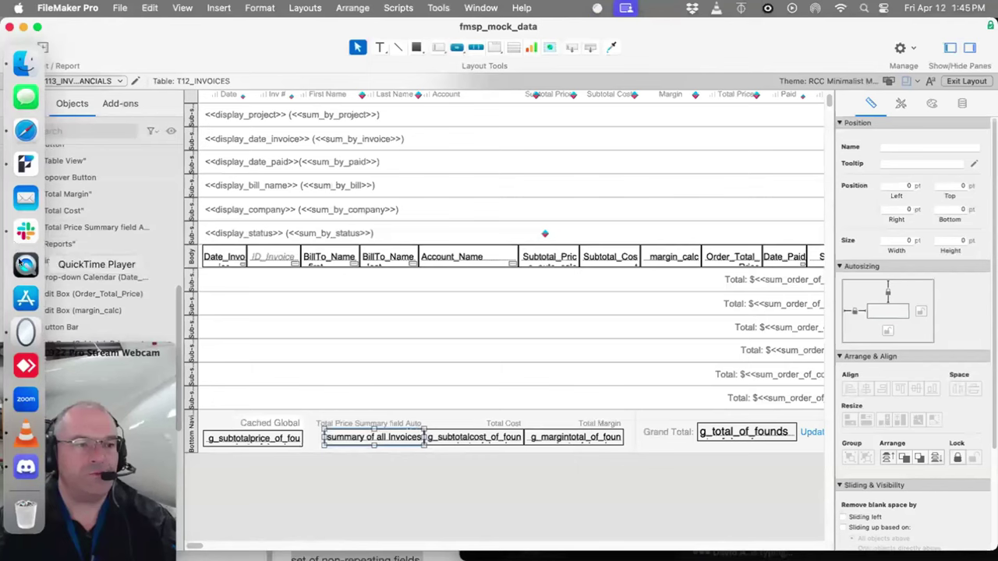
pyautogui.click(20, 465)
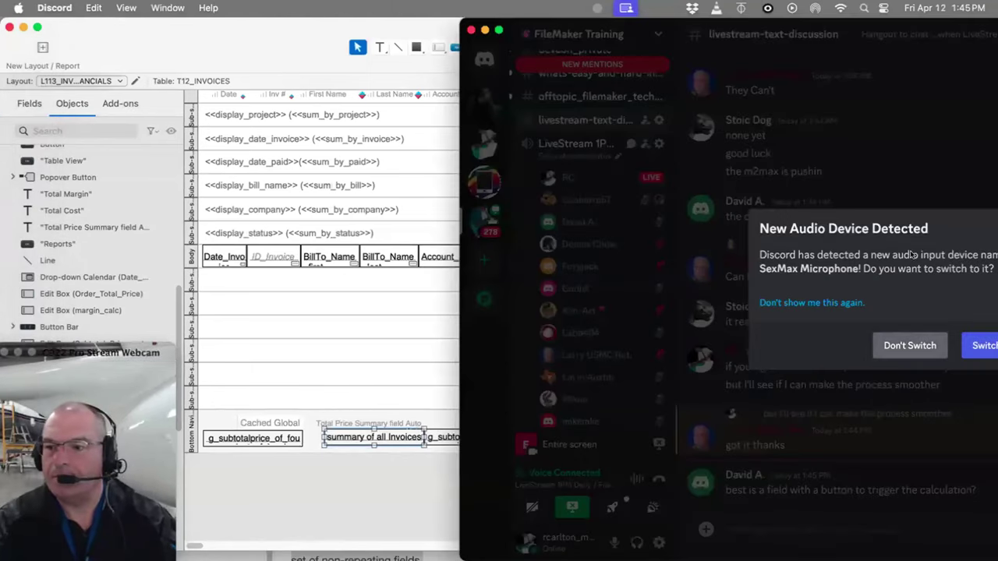
pyautogui.click(909, 346)
pyautogui.moveTo(838, 28); pyautogui.dragTo(760, 16)
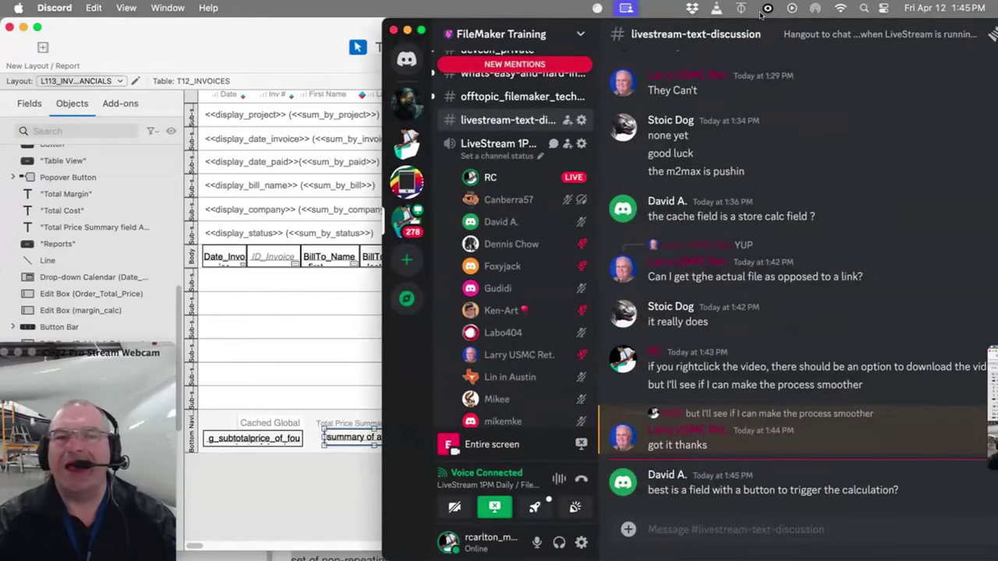
pyautogui.click(281, 51)
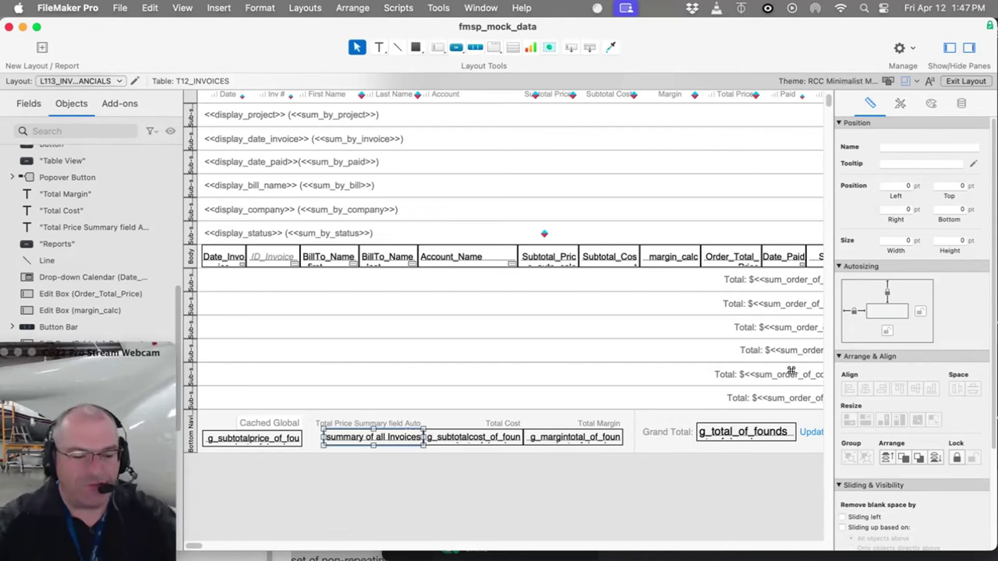
# - Force the unresponsive FileMaker Pro application to quit and dismiss the list of running applications
pyautogui.press('super+alt+Escape')
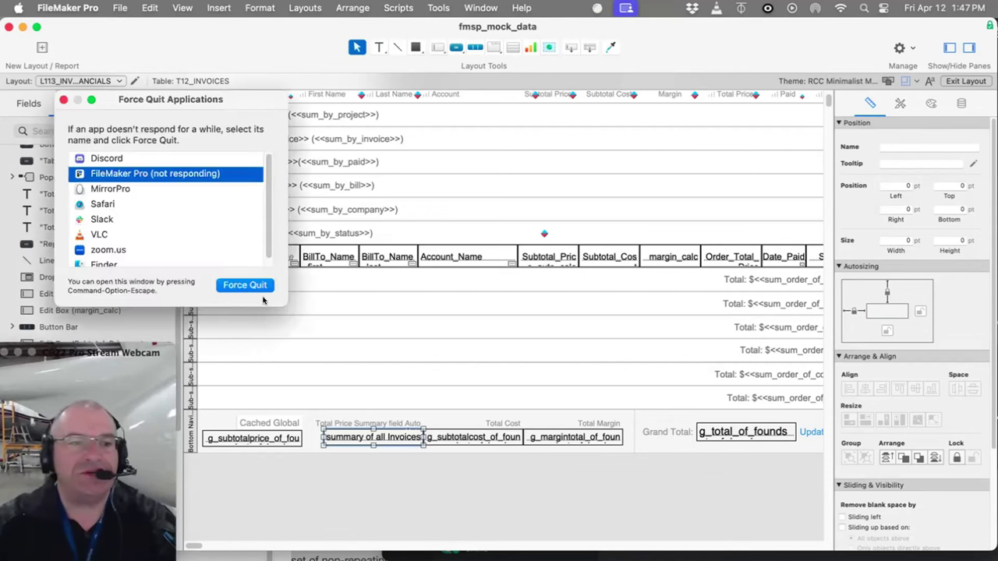
pyautogui.click(237, 284)
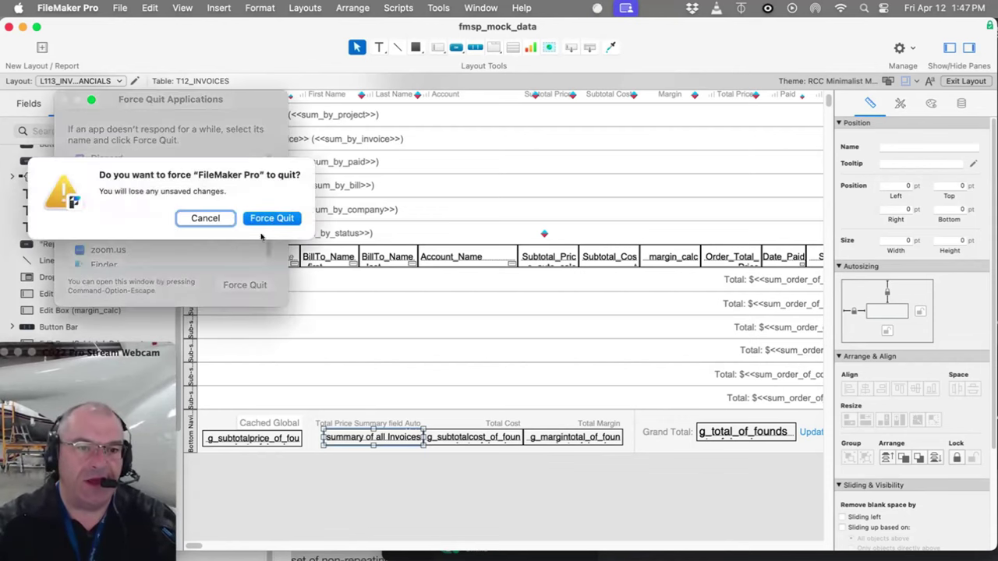
pyautogui.click(269, 217)
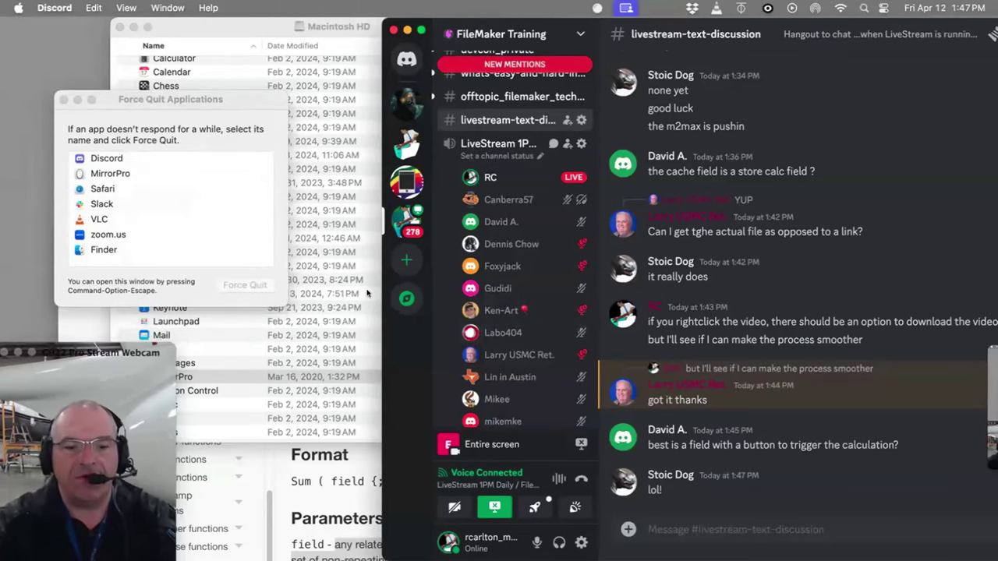
pyautogui.click(73, 104)
pyautogui.click(64, 99)
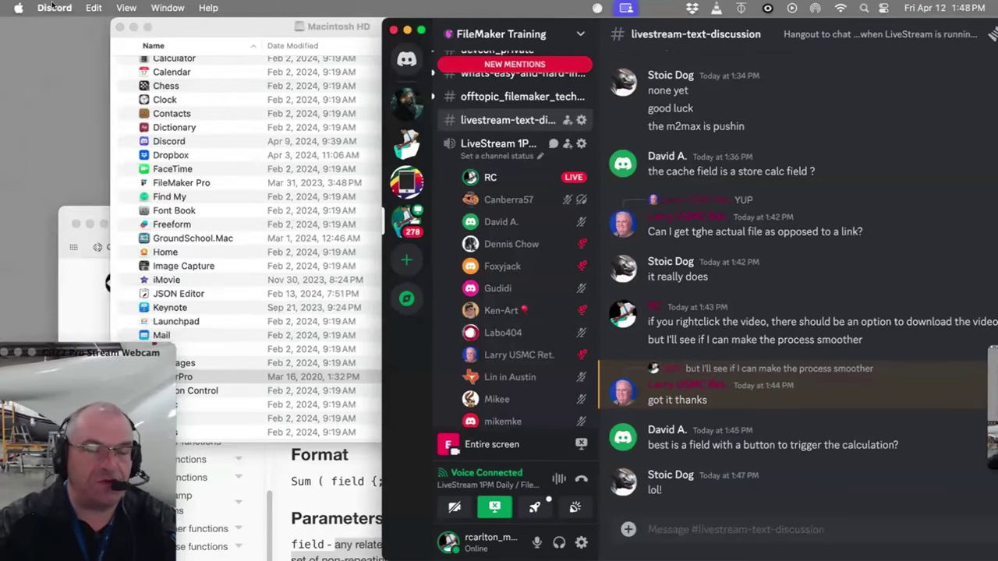
# - Close the Finder window of applications and the Safari window with the Sum function help page
pyautogui.click(54, 8)
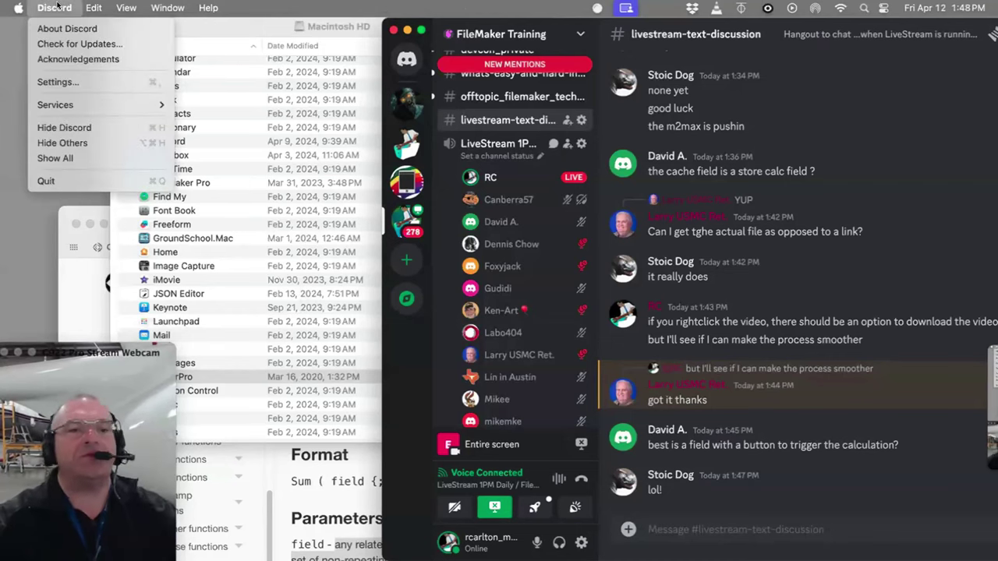
pyautogui.click(196, 102)
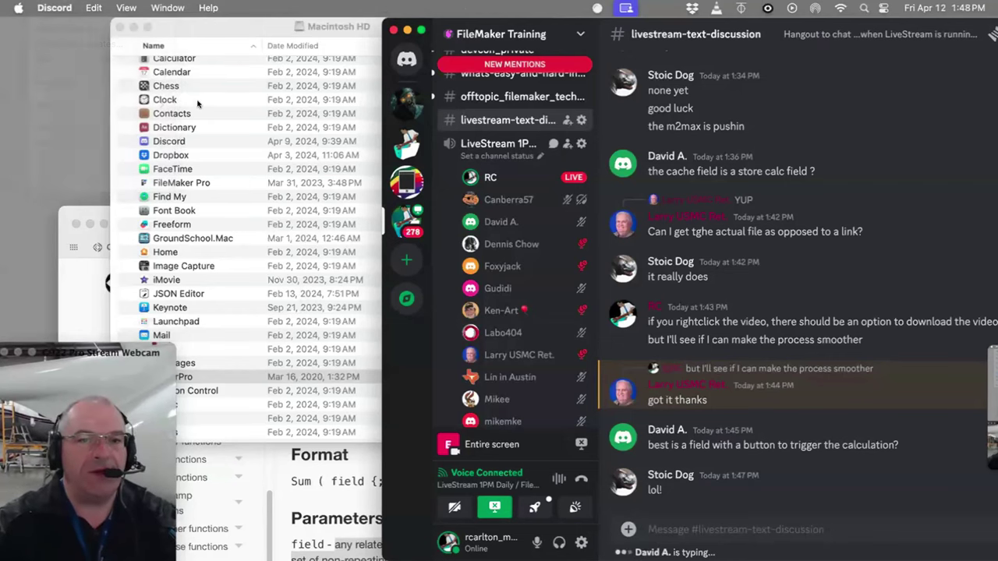
pyautogui.click(207, 105)
pyautogui.press('super+w')
pyautogui.press('super+Tab')
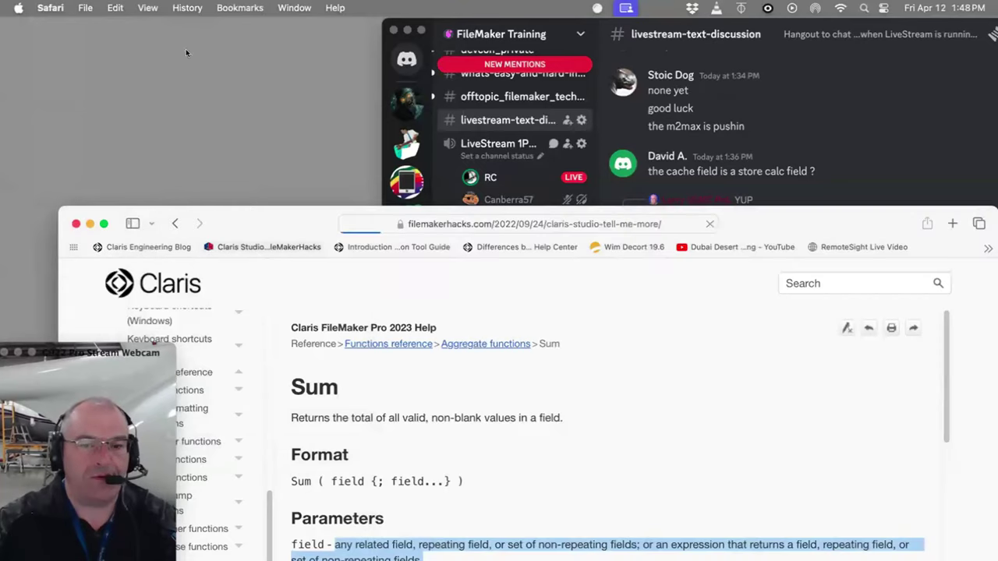
pyautogui.press('super+w')
pyautogui.moveTo(23, 197)
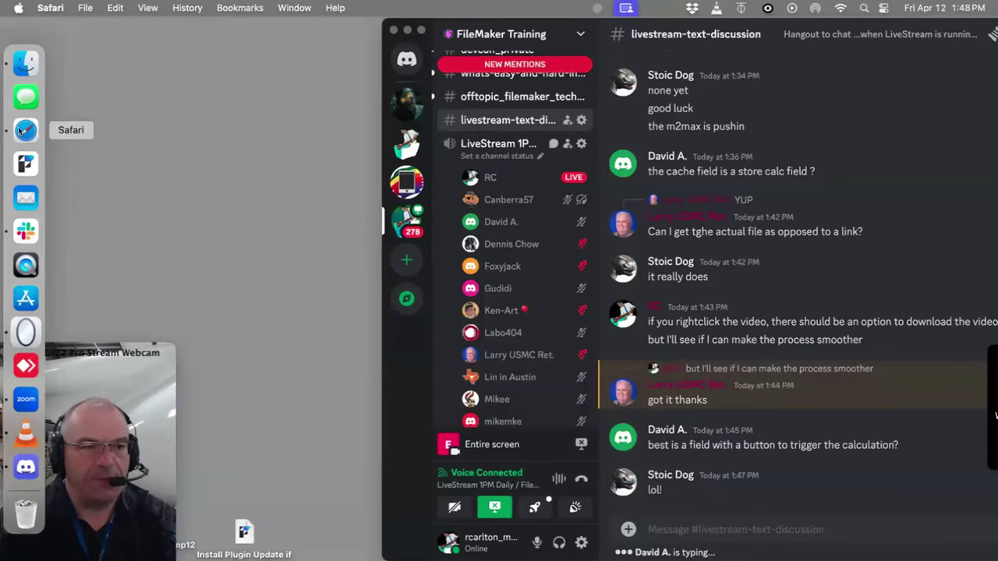
# - Relaunch FileMaker Pro and show the files hosted on DBW13.atrcc.com
pyautogui.click(26, 164)
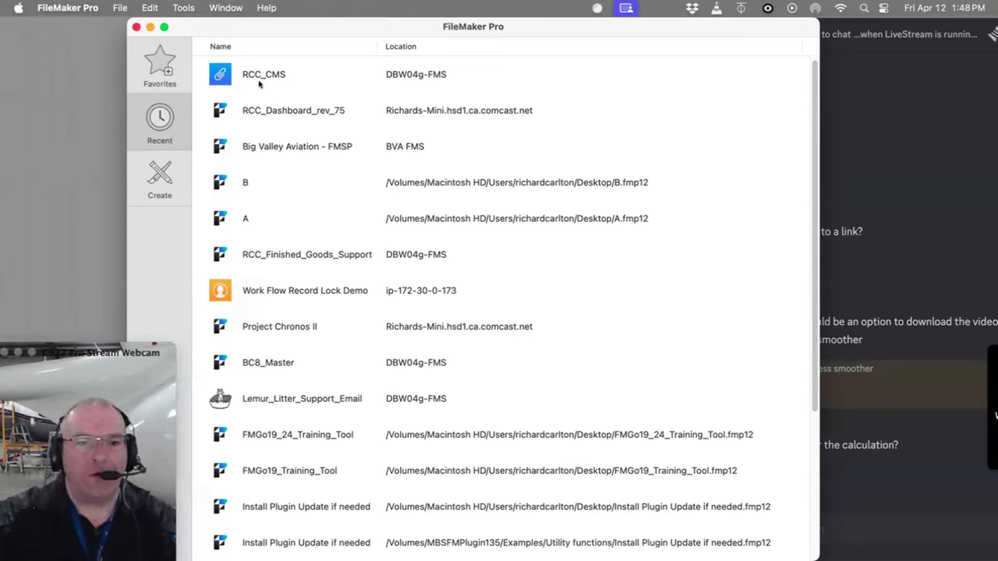
pyautogui.click(110, 7)
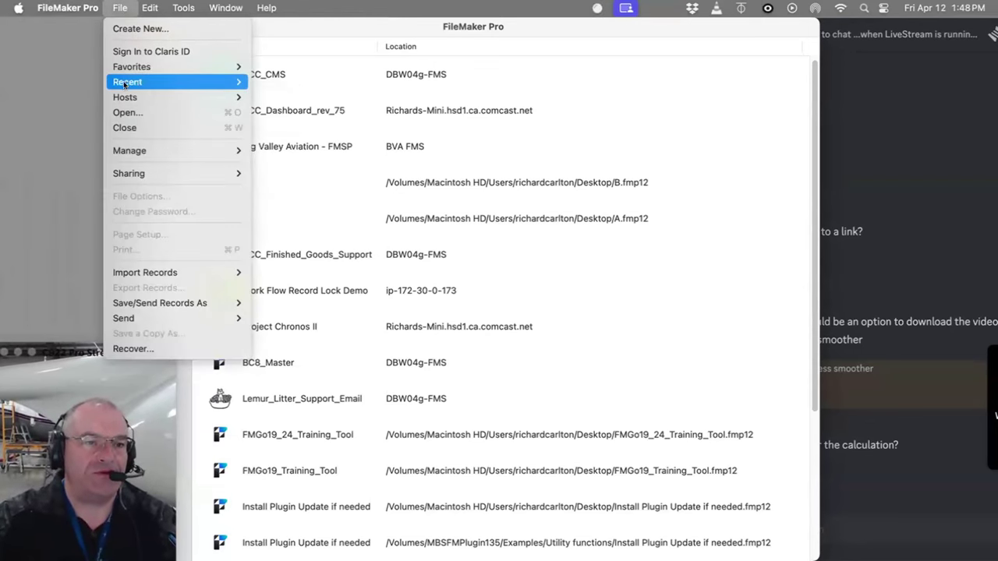
pyautogui.moveTo(124, 82)
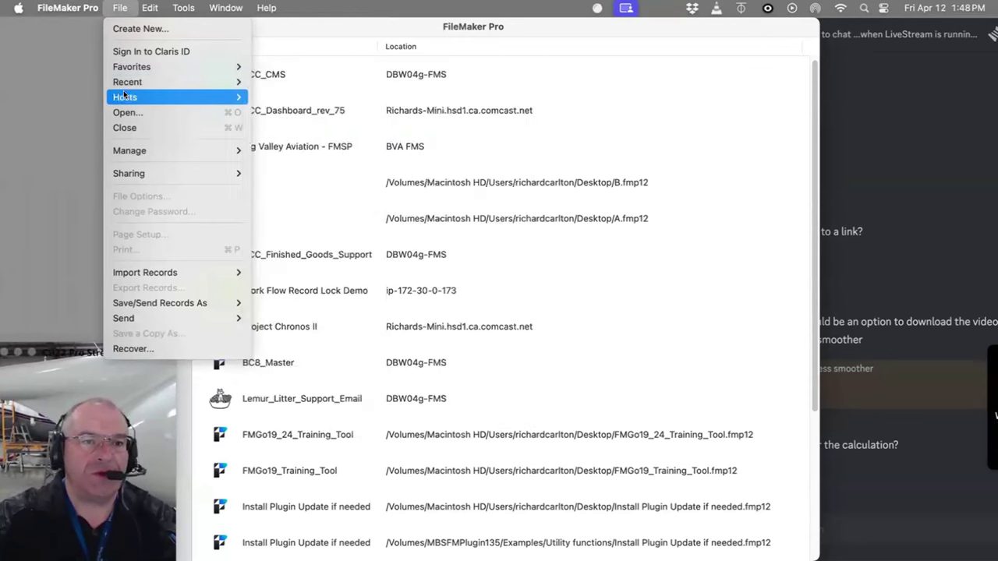
pyautogui.click(430, 200)
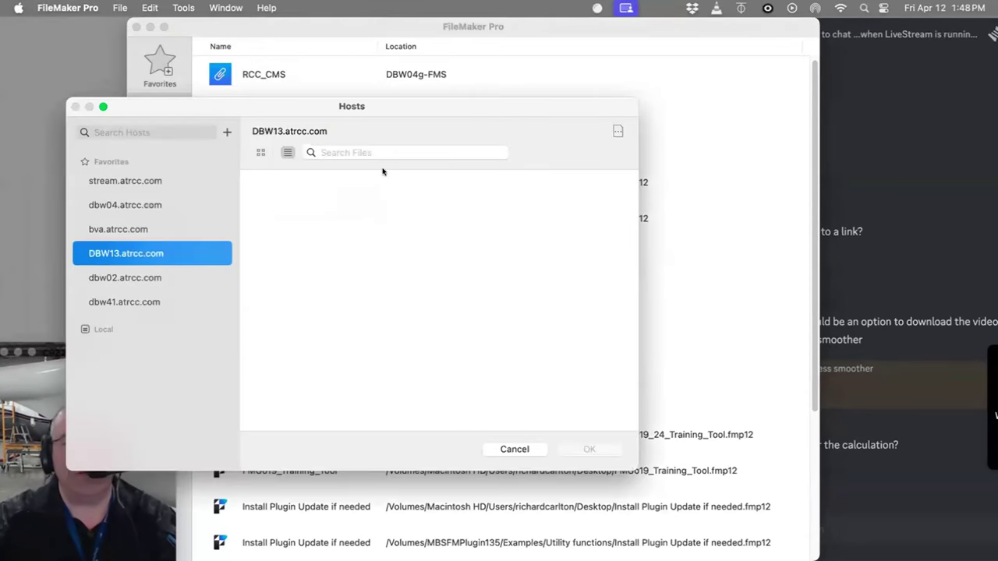
# - Search the hosted files for "mock" and open the fmsp_mock_data database
pyautogui.click(371, 152)
pyautogui.write('mock')
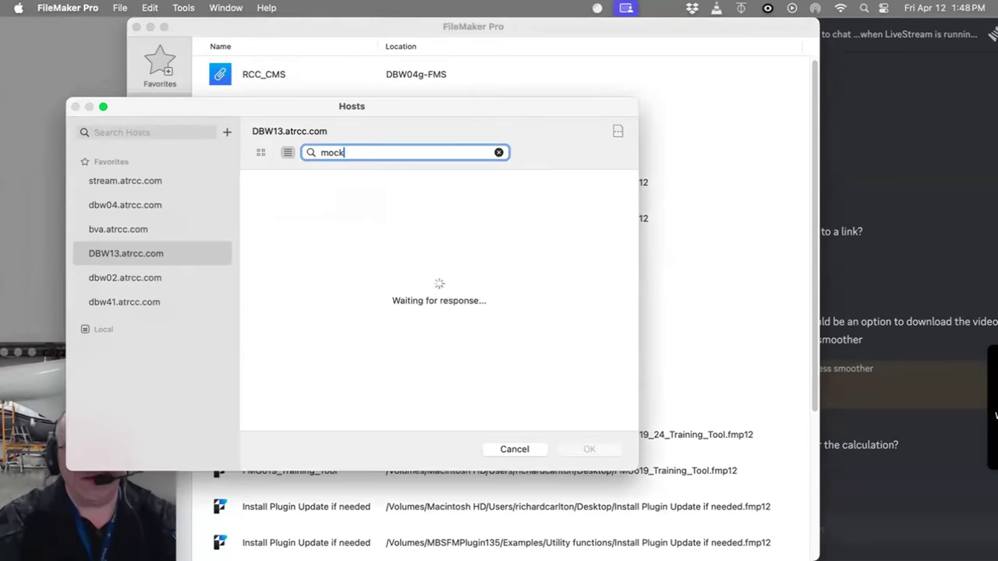
pyautogui.press('super+a')
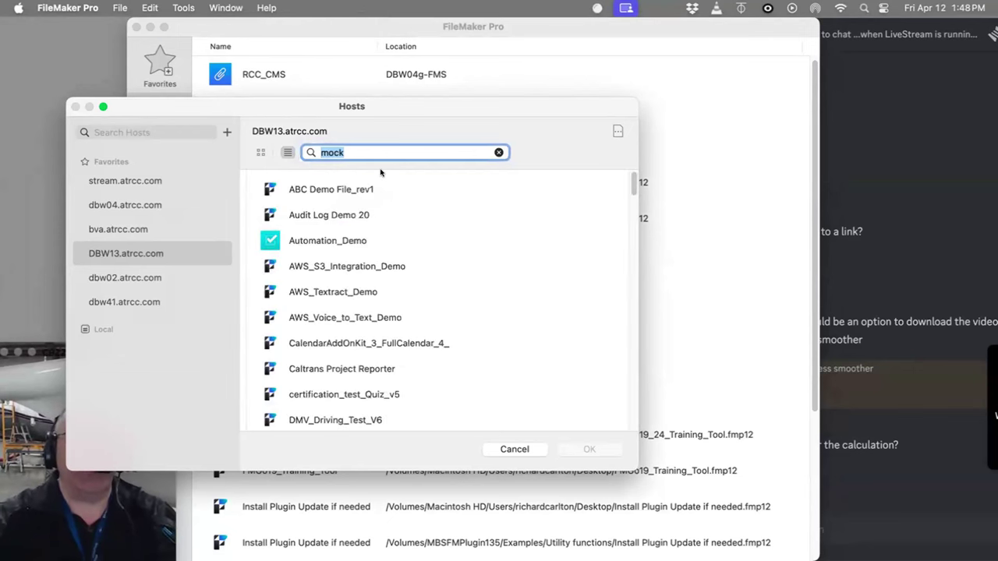
pyautogui.click(358, 152)
pyautogui.press('super+a')
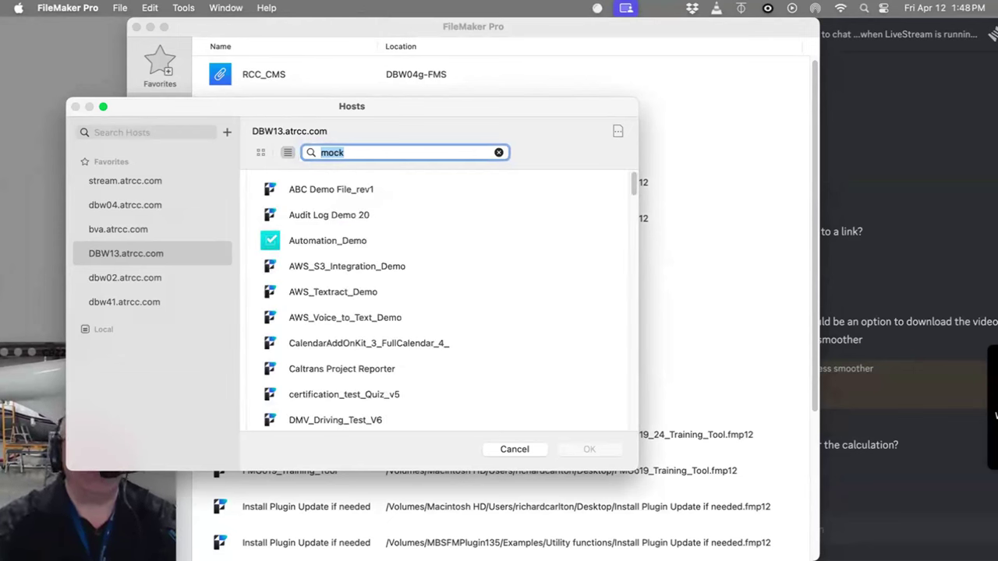
pyautogui.scroll(-15, 331, 293)
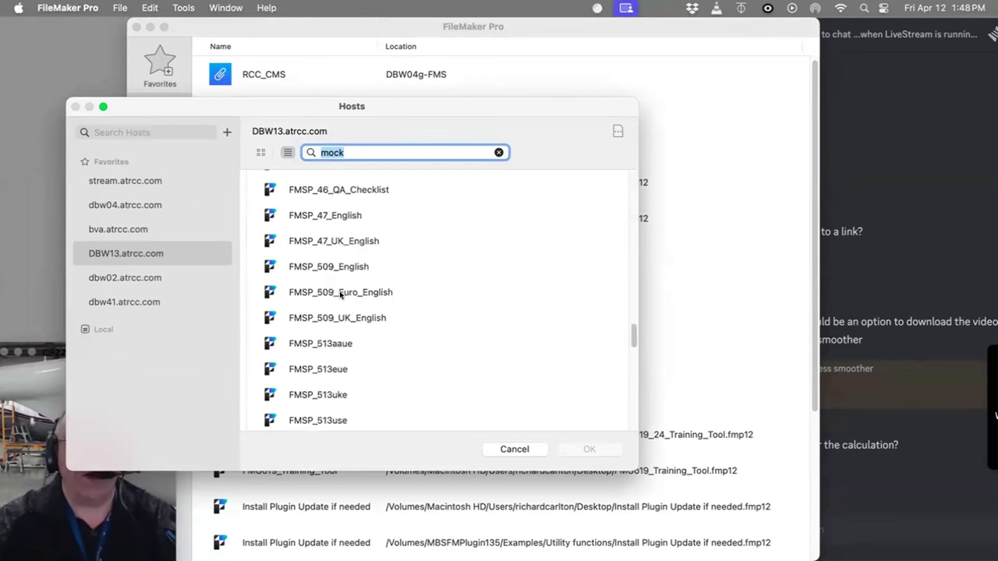
pyautogui.click(499, 152)
pyautogui.write('mock')
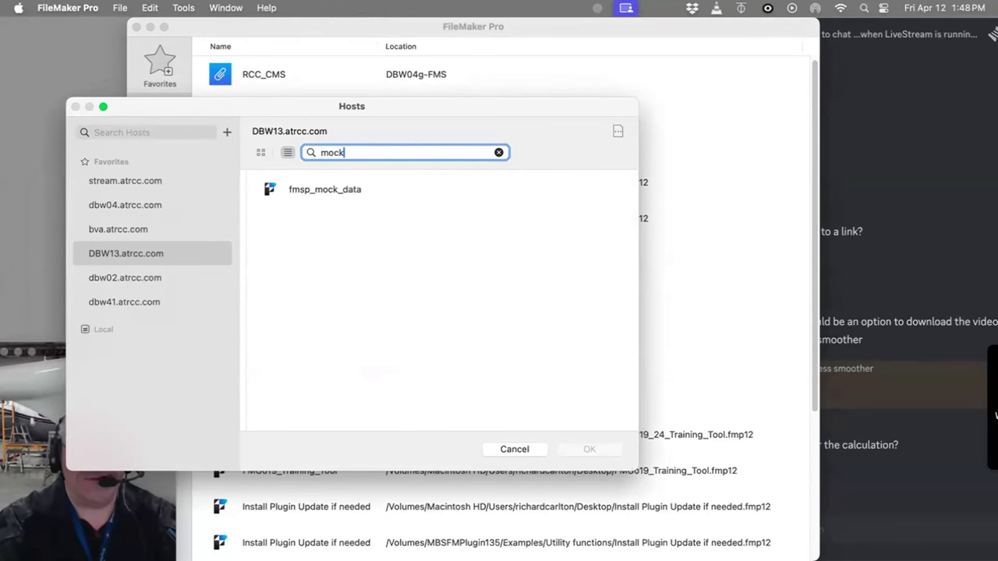
pyautogui.click(371, 189)
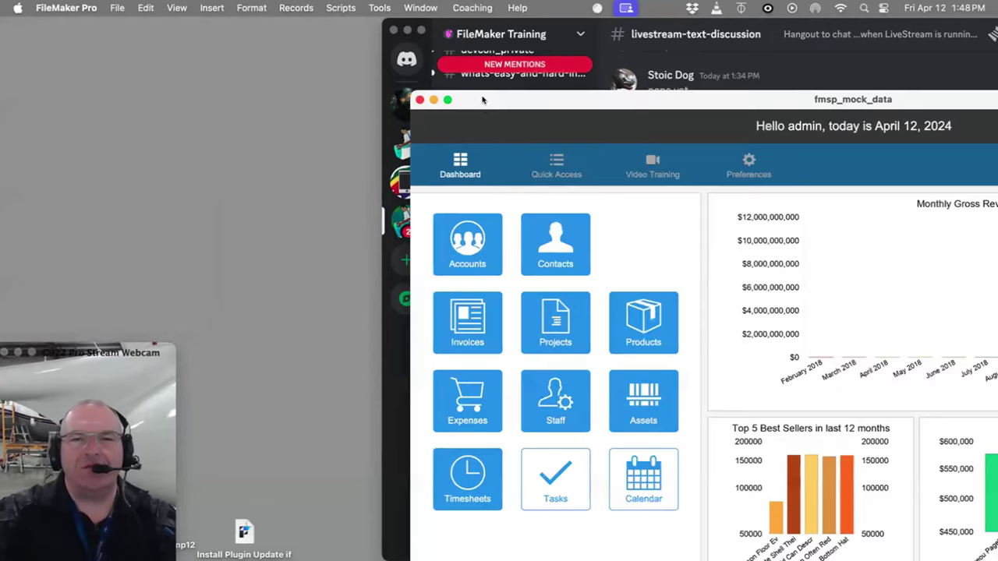
# - Reposition the fmsp_mock_data window, open the Invoices module, and jump to record 1113357 in the detail view
pyautogui.moveTo(483, 100); pyautogui.dragTo(182, 8)
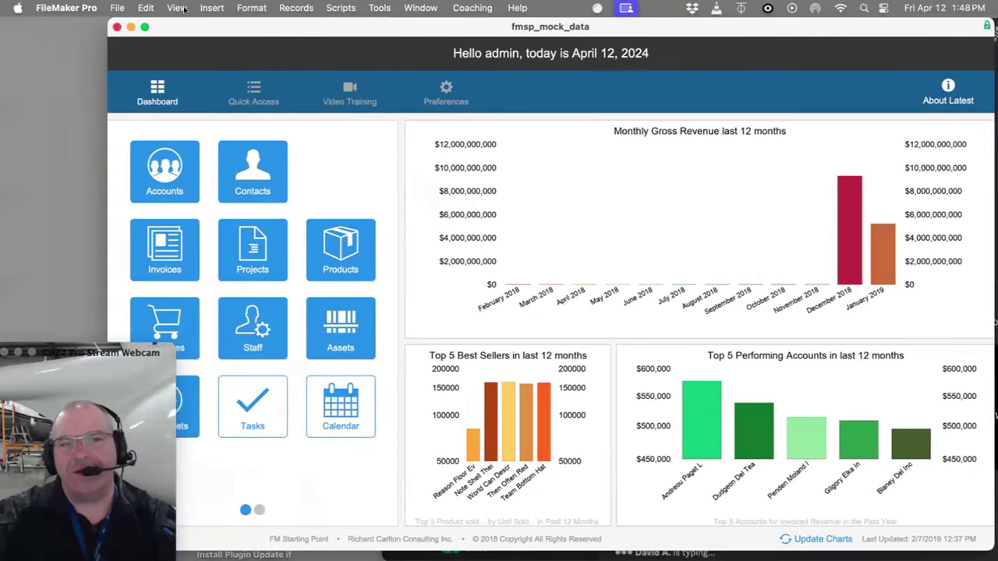
pyautogui.click(184, 264)
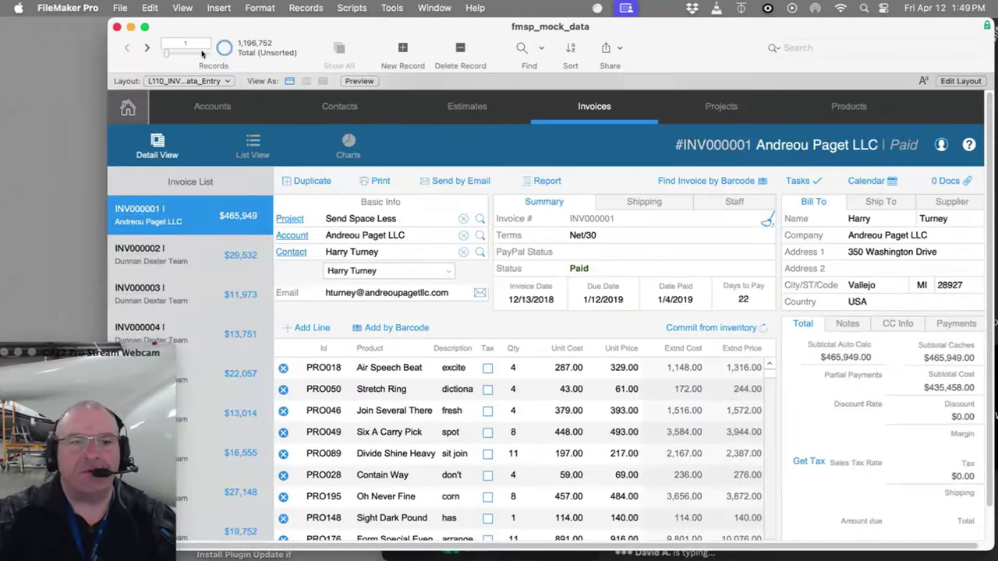
pyautogui.moveTo(186, 53); pyautogui.dragTo(203, 52)
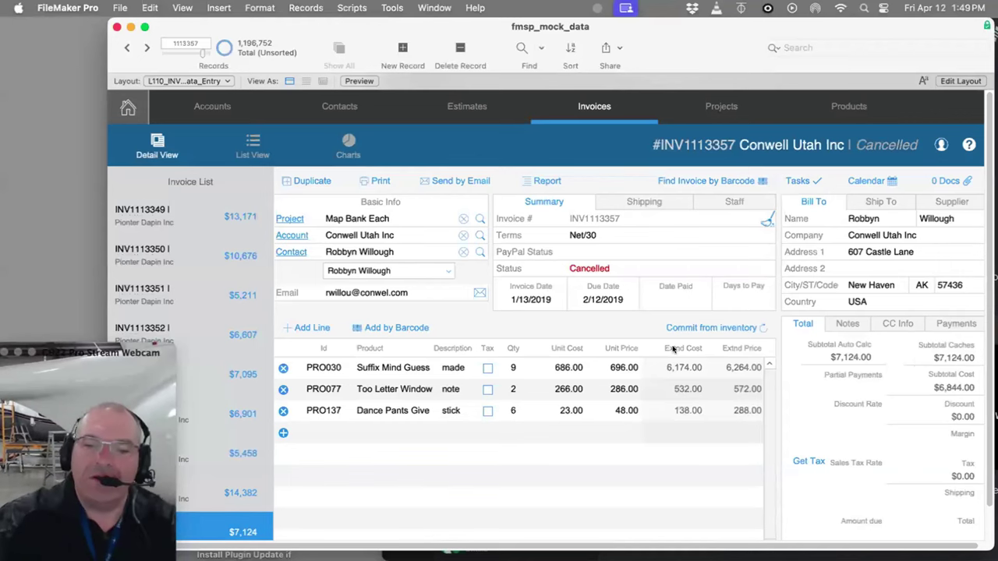
# - In Layout mode, inspect the script triggers assigned to the UnitCost field in the line-item portal, leaving them as they are
pyautogui.press('super+l')
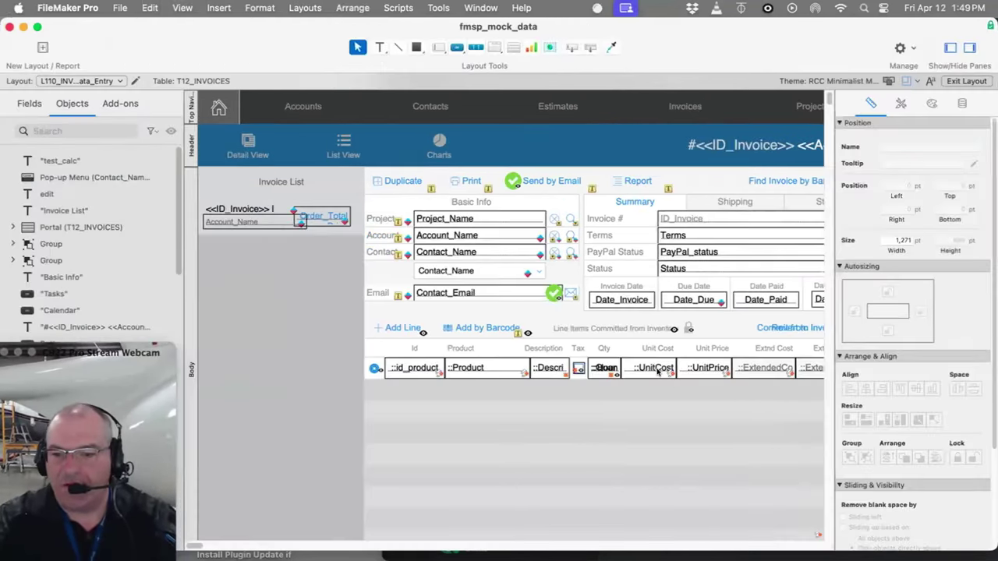
pyautogui.click(657, 370)
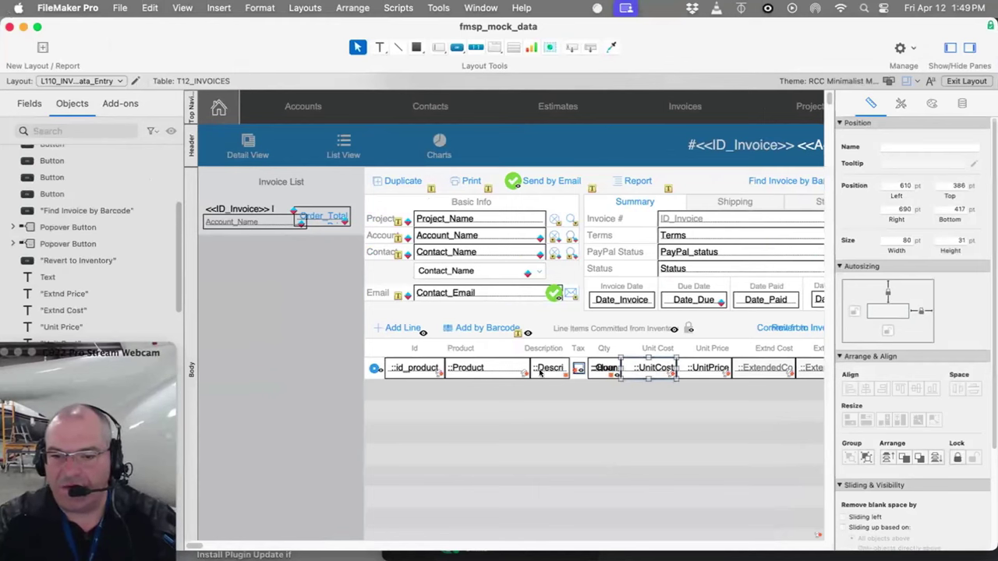
pyautogui.rightClick(640, 372)
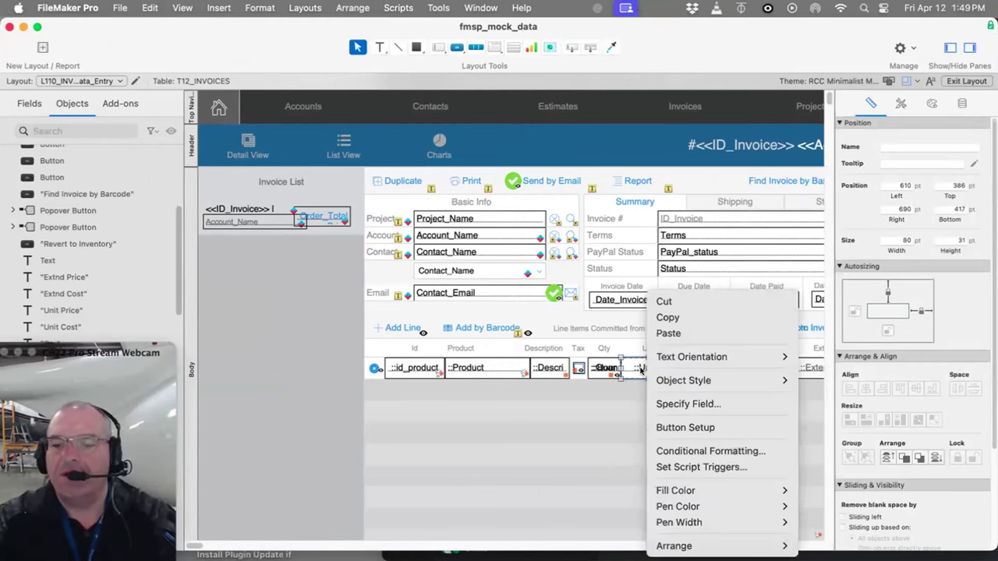
pyautogui.click(678, 466)
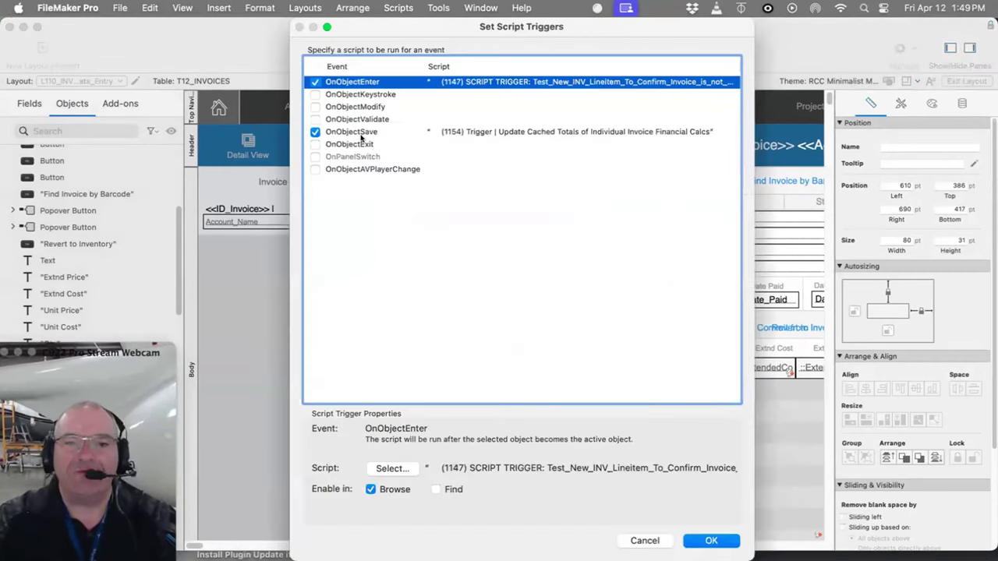
pyautogui.press('Escape')
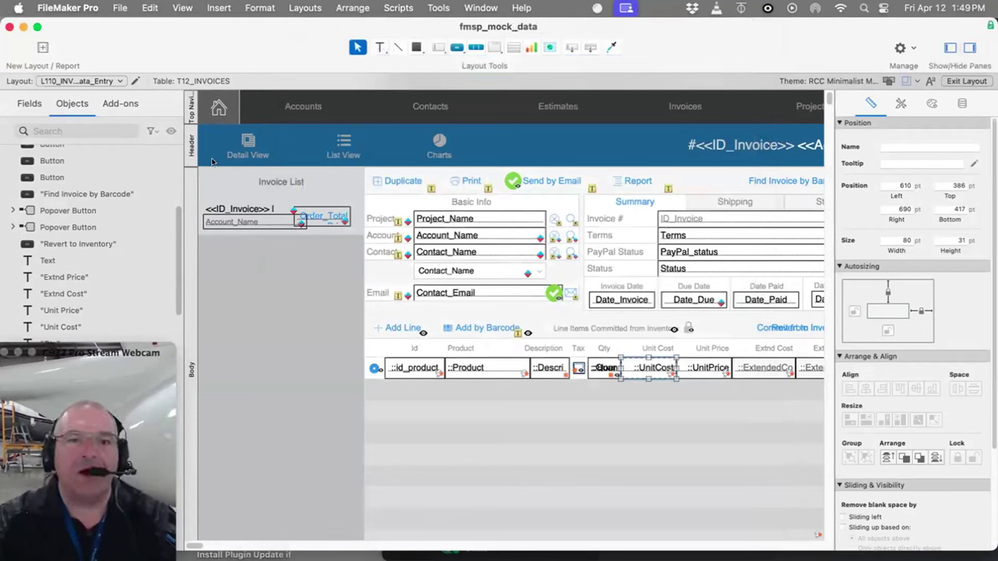
# - Find script 1154 in the Script Workspace and read through its Set Field steps for updating cached invoice totals
pyautogui.click(403, 9)
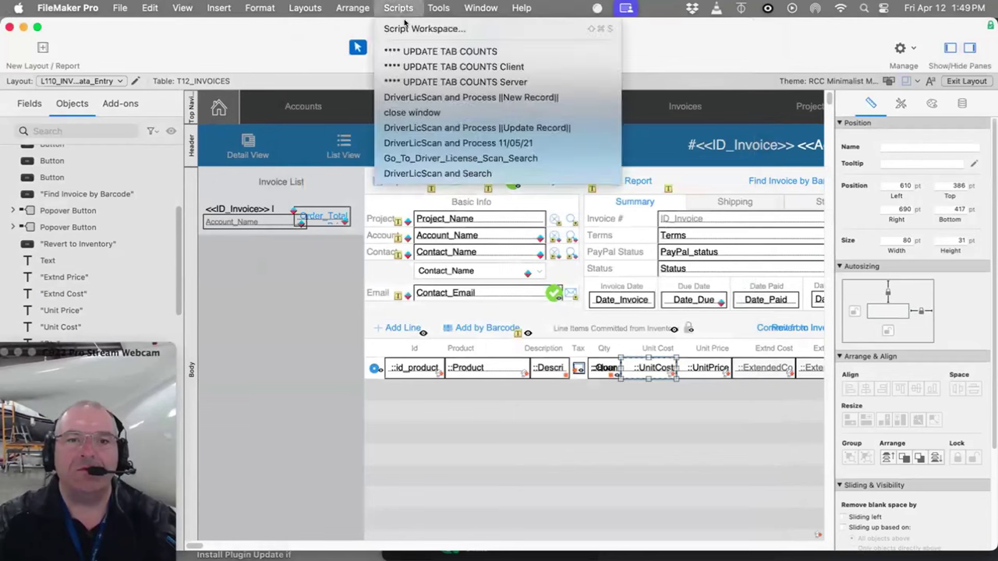
pyautogui.click(417, 31)
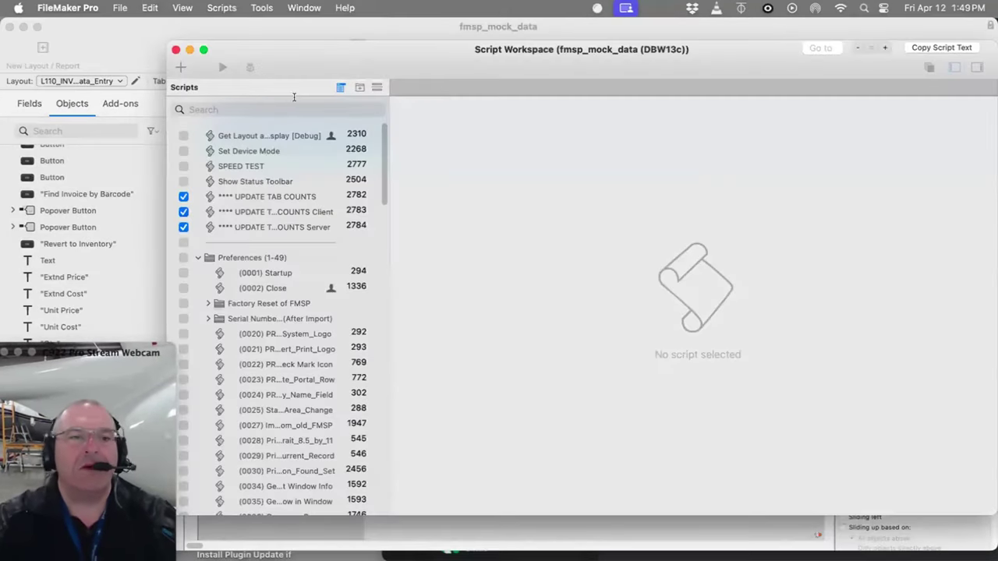
pyautogui.write('1154')
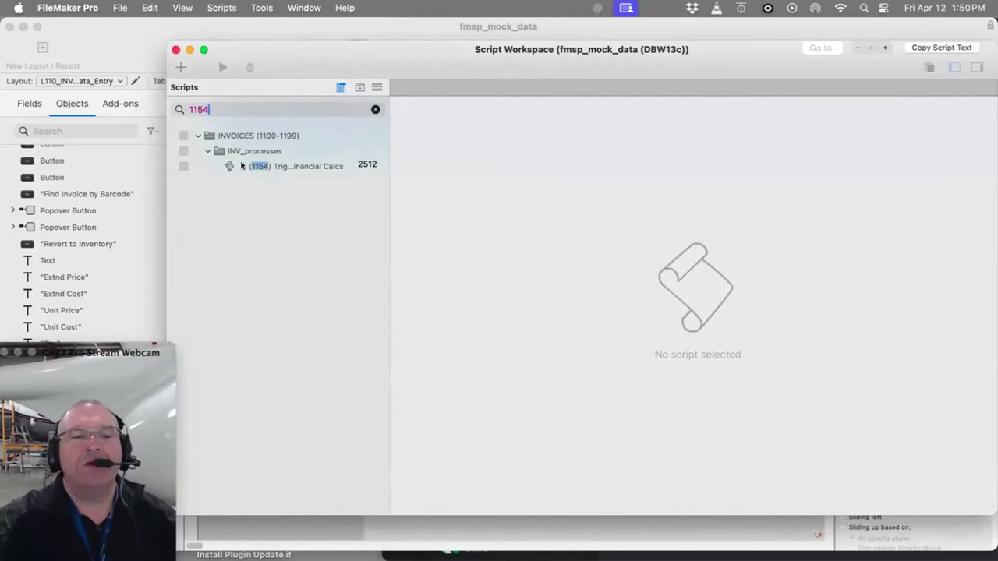
pyautogui.click(274, 166)
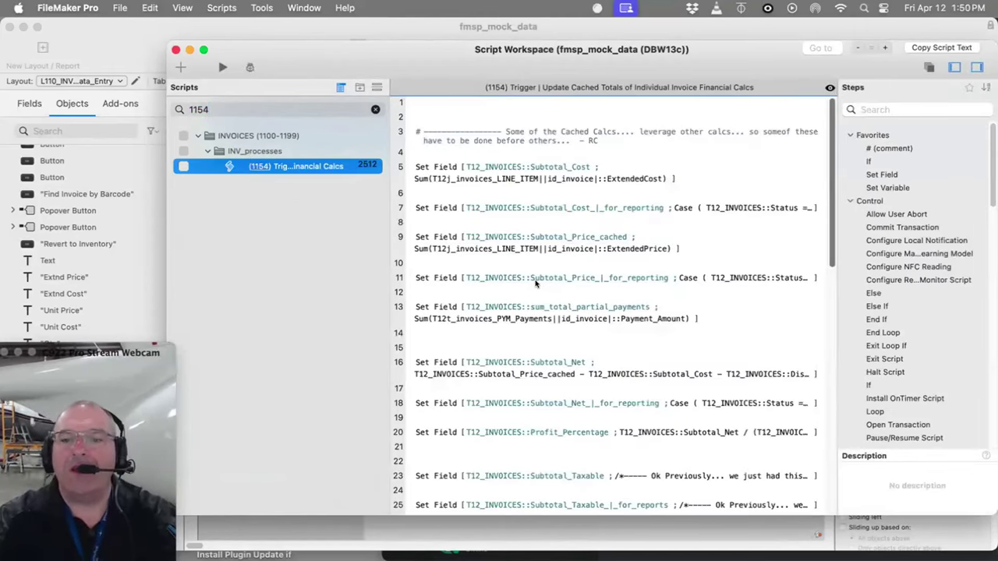
pyautogui.scroll(-15, 535, 284)
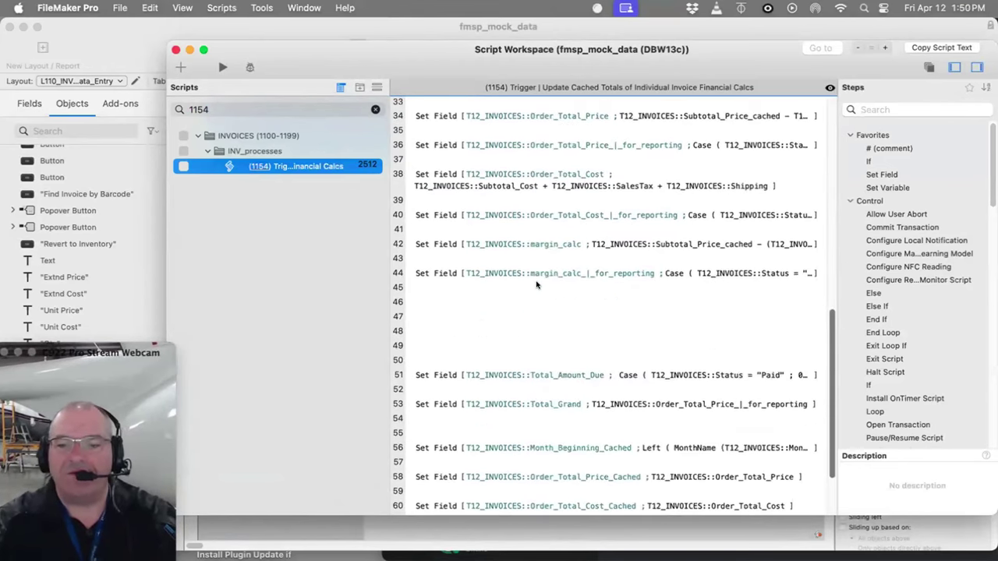
pyautogui.scroll(-3, 535, 284)
pyautogui.scroll(15, 536, 284)
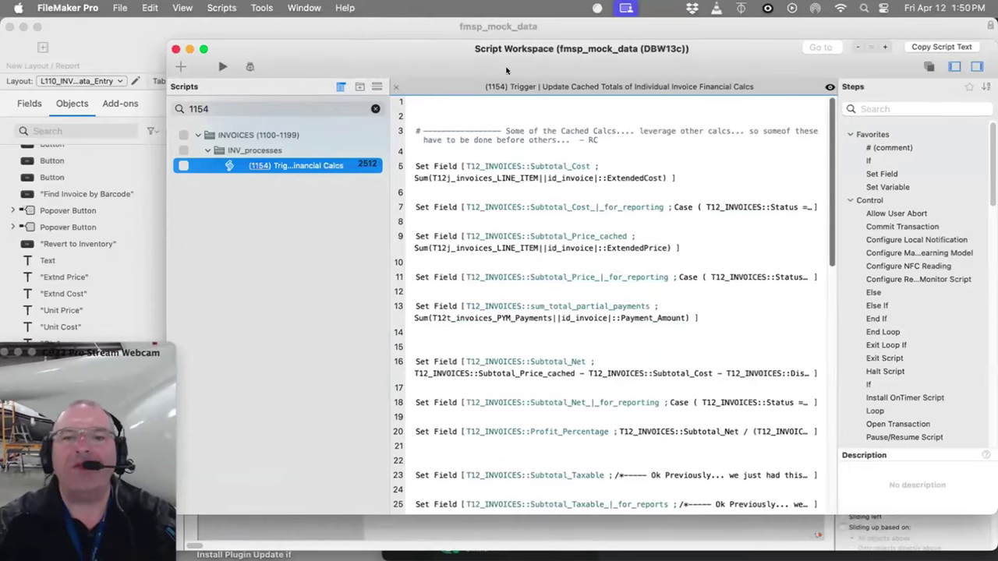
# - Move the Script Workspace out of the way, then shift and widen the layout window to show the invoice totals area
pyautogui.moveTo(526, 75); pyautogui.dragTo(444, 559)
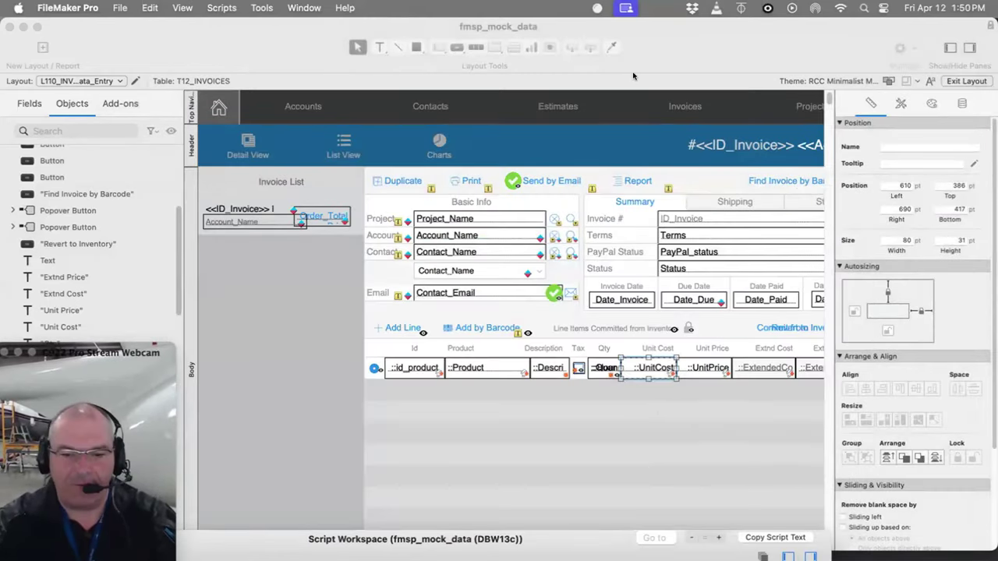
pyautogui.moveTo(633, 76); pyautogui.dragTo(468, 75)
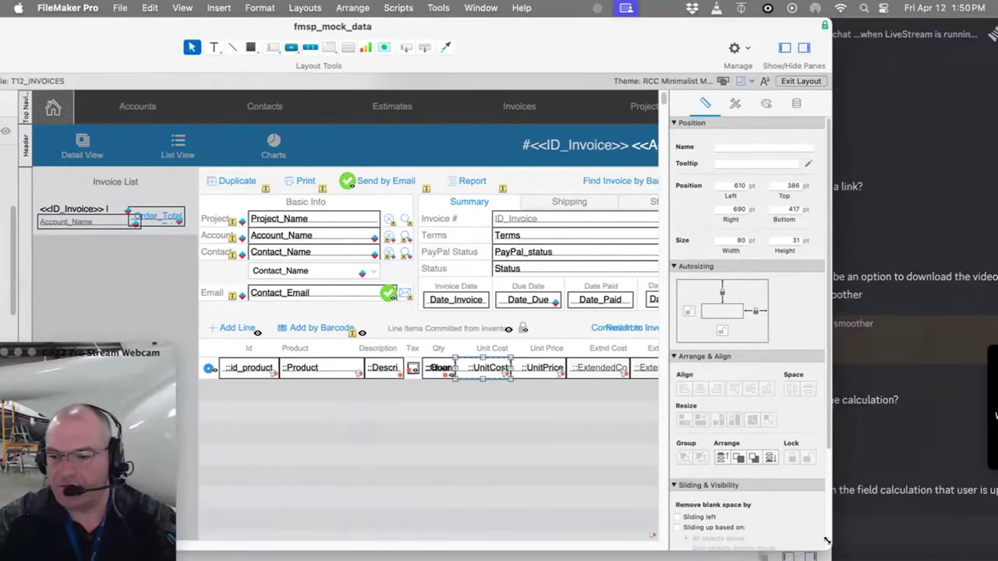
pyautogui.moveTo(826, 540); pyautogui.dragTo(994, 549)
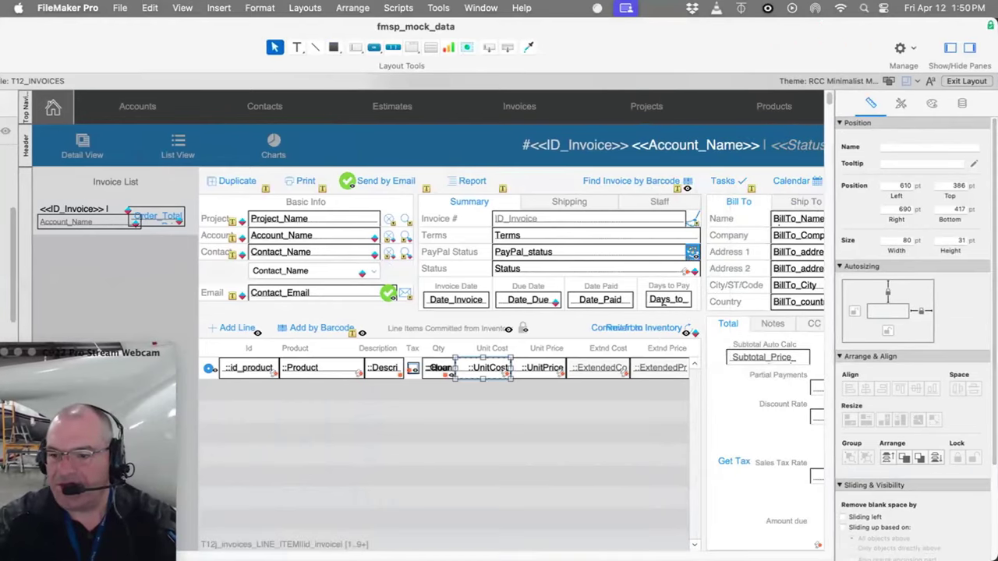
# - Move the webcam preview and the Script Workspace out of the way and bring the line-item portal and invoice totals into view
pyautogui.moveTo(92, 351); pyautogui.dragTo(91, 22)
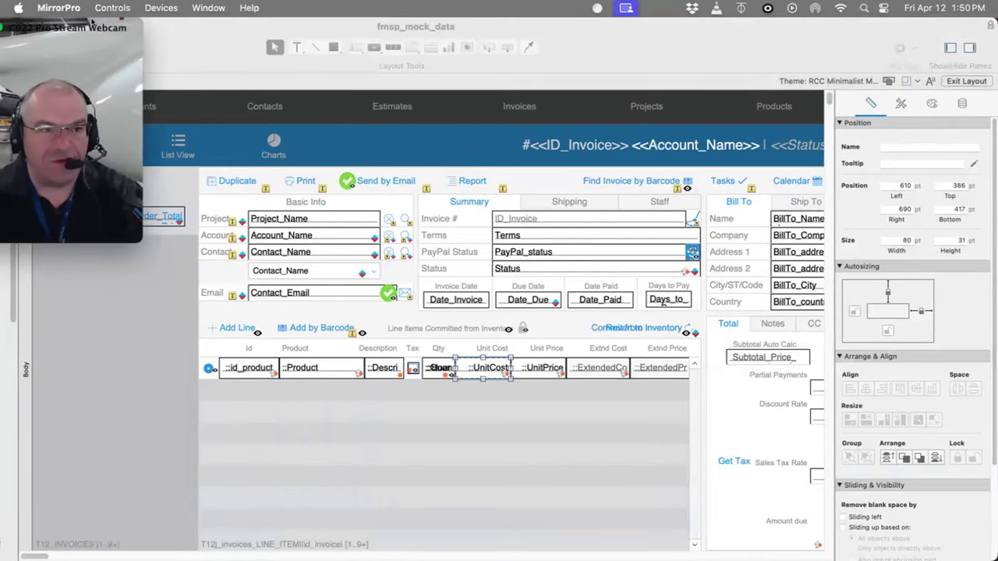
pyautogui.click(436, 468)
pyautogui.hscroll(5, 436, 468)
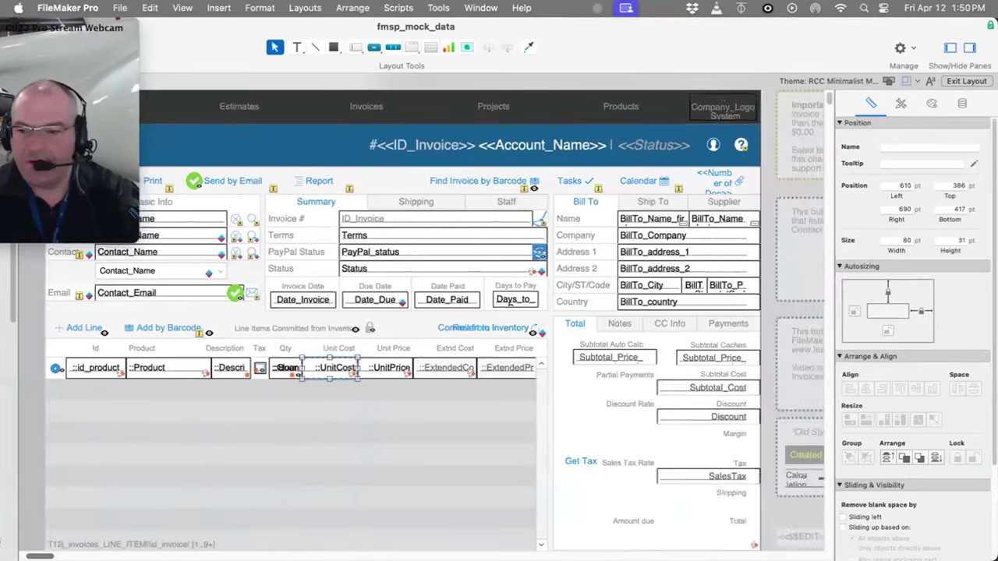
pyautogui.hscroll(10, 437, 467)
pyautogui.hscroll(-18, 437, 389)
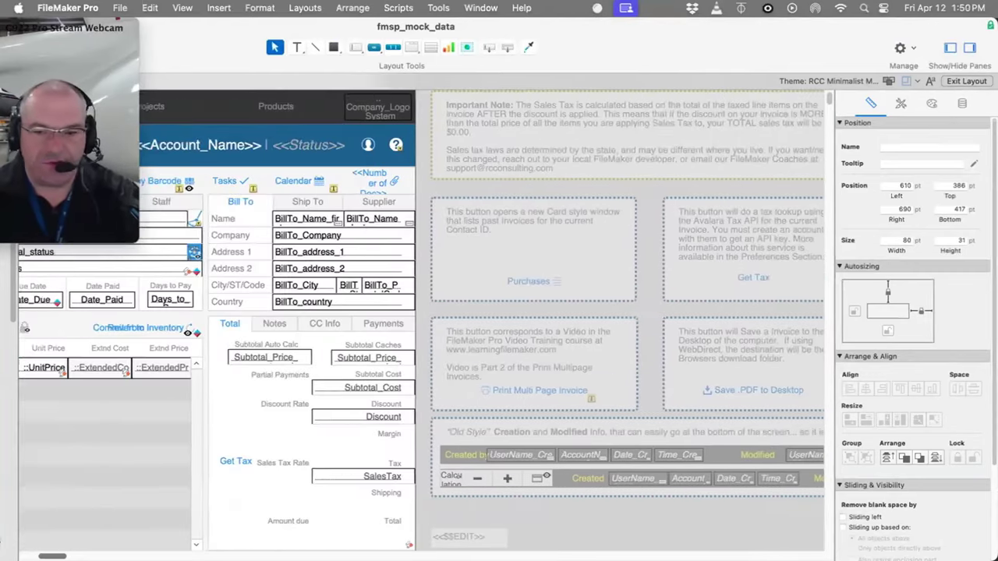
pyautogui.scroll(-4, 402, 467)
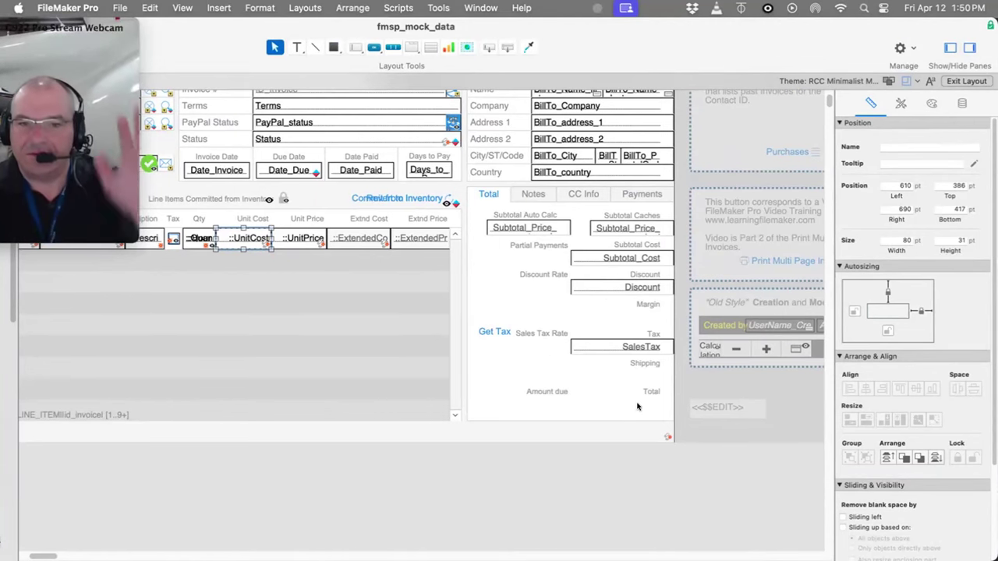
pyautogui.press('super+shift+s')
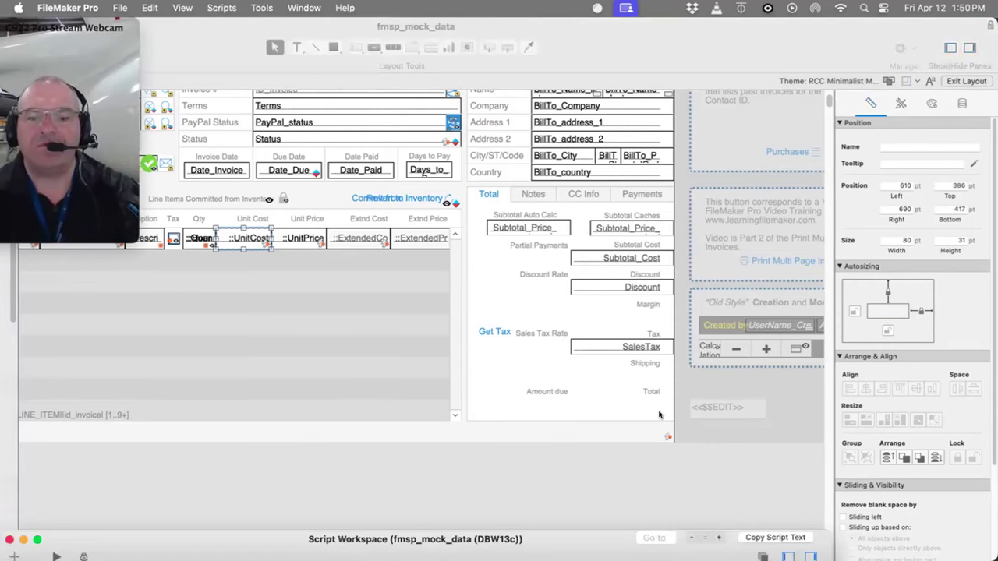
pyautogui.moveTo(271, 533); pyautogui.dragTo(379, 541)
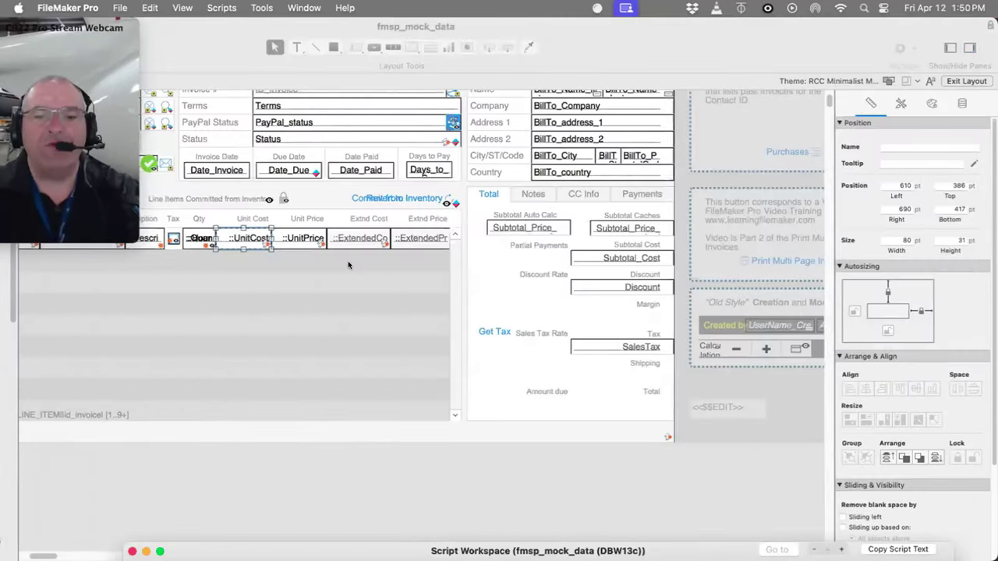
# - Review the script triggers assigned to the UnitCost field in the line-item portal, keeping them as they are
pyautogui.click(265, 237)
pyautogui.rightClick(261, 240)
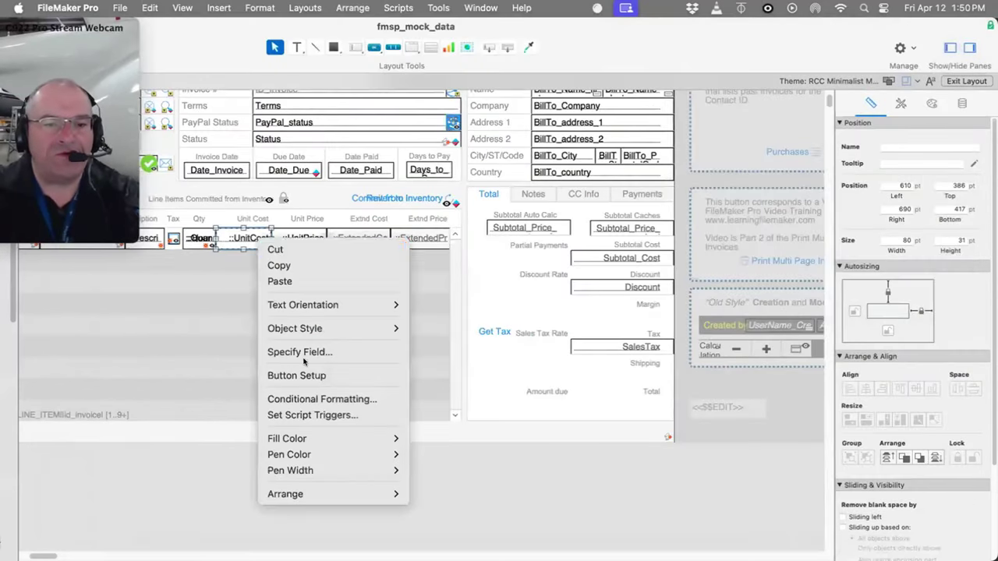
pyautogui.click(320, 415)
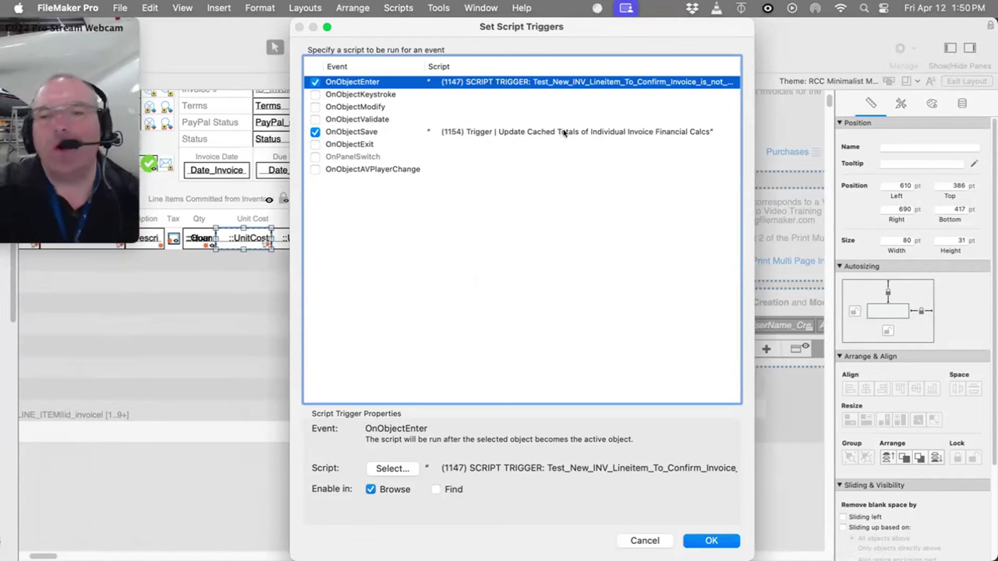
pyautogui.click(702, 539)
# - Bring script 1154 back into view and read its Set Field steps through to the final Commit Records/Requests step
pyautogui.press('super+shift+s')
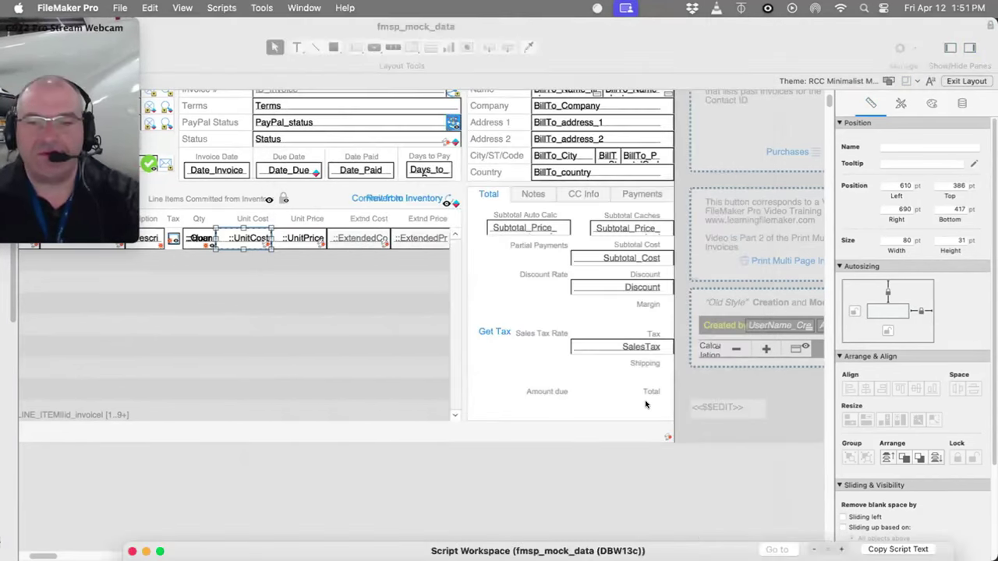
pyautogui.moveTo(698, 553); pyautogui.dragTo(767, 289)
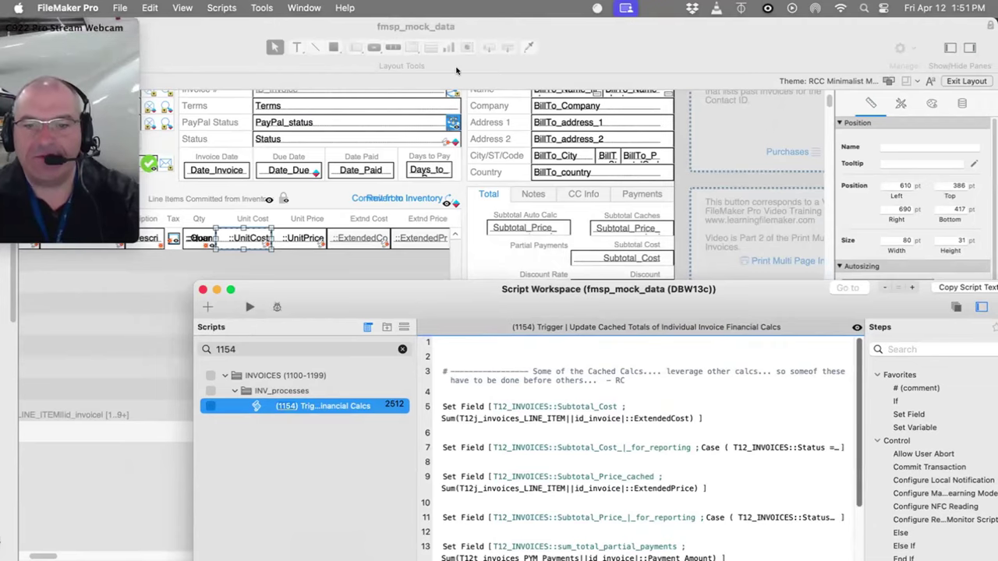
pyautogui.moveTo(479, 290); pyautogui.dragTo(458, 52)
pyautogui.click(441, 170)
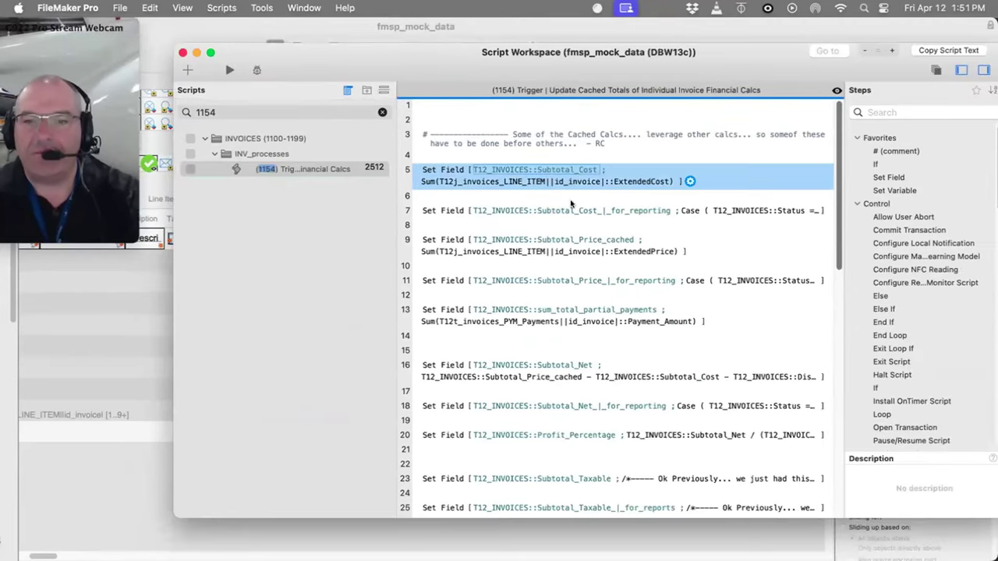
pyautogui.click(568, 211)
pyautogui.press('Escape')
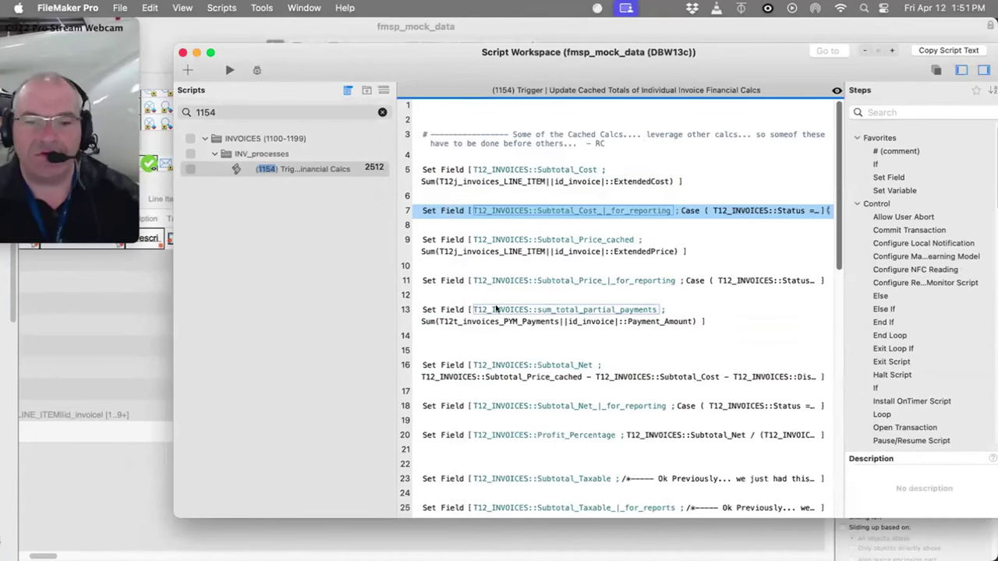
pyautogui.scroll(-5, 507, 316)
pyautogui.scroll(-5, 538, 372)
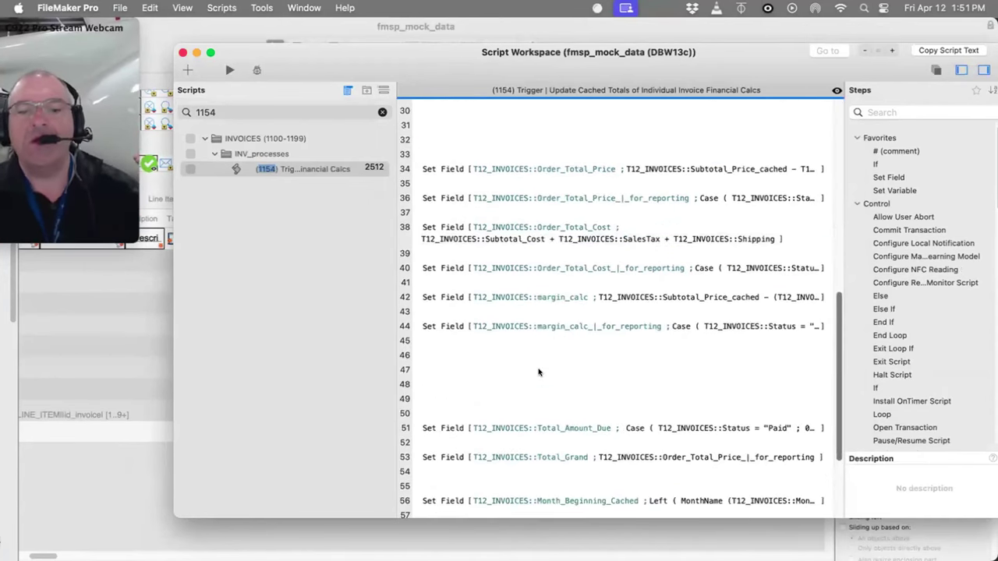
pyautogui.scroll(-2, 493, 419)
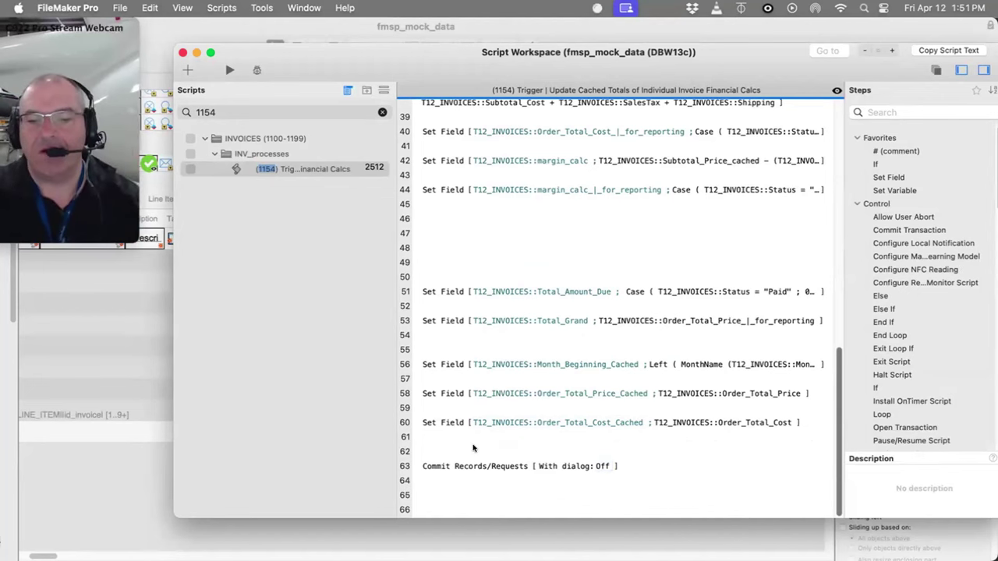
pyautogui.scroll(6, 475, 453)
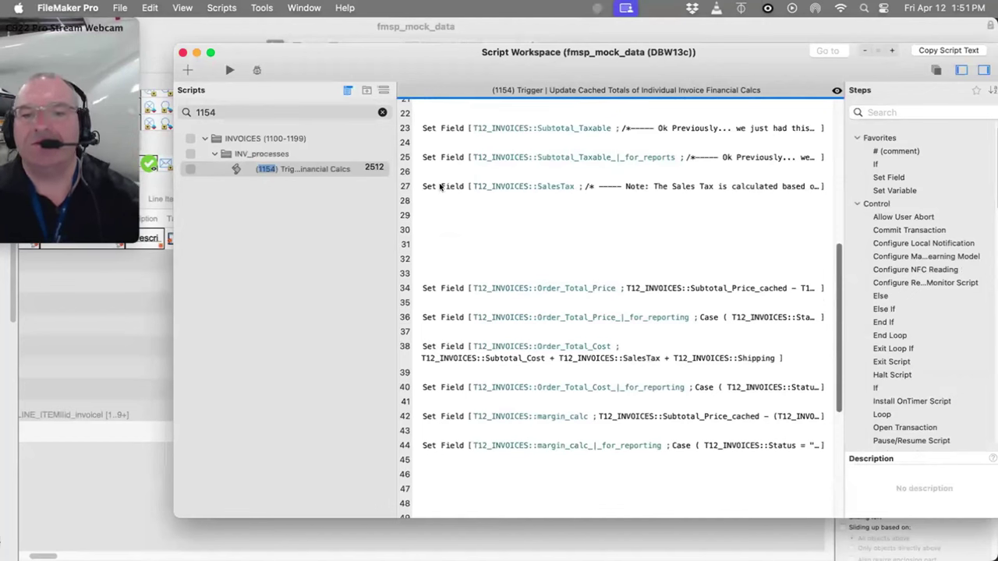
pyautogui.scroll(-6, 581, 355)
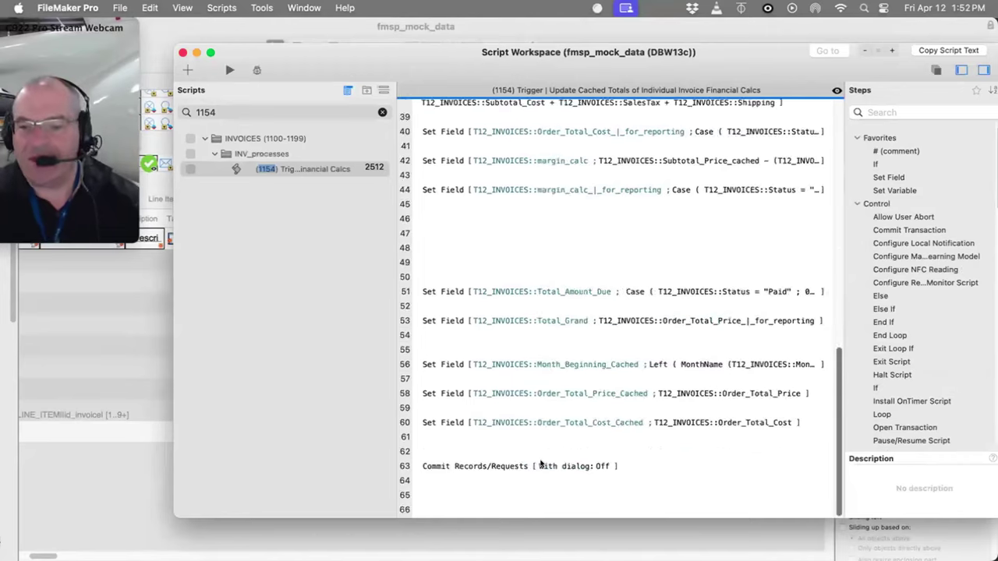
# - Move the Script Workspace aside, return to Browse mode, and set the Dance Pants Give line's quantity to 1, committing the record
pyautogui.moveTo(395, 52); pyautogui.dragTo(353, 503)
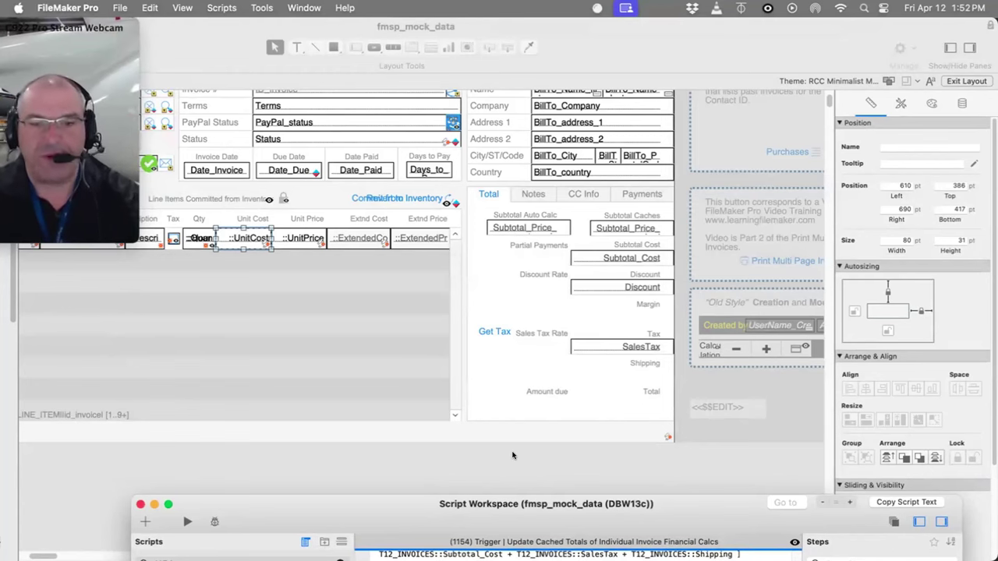
pyautogui.click(514, 478)
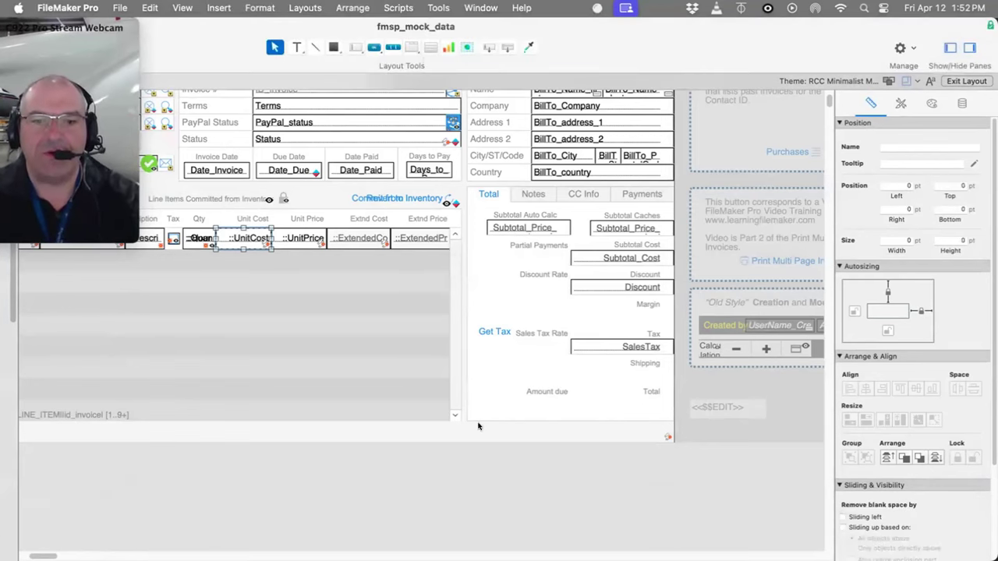
pyautogui.press('super+b')
pyautogui.click(361, 409)
pyautogui.doubleClick(360, 409)
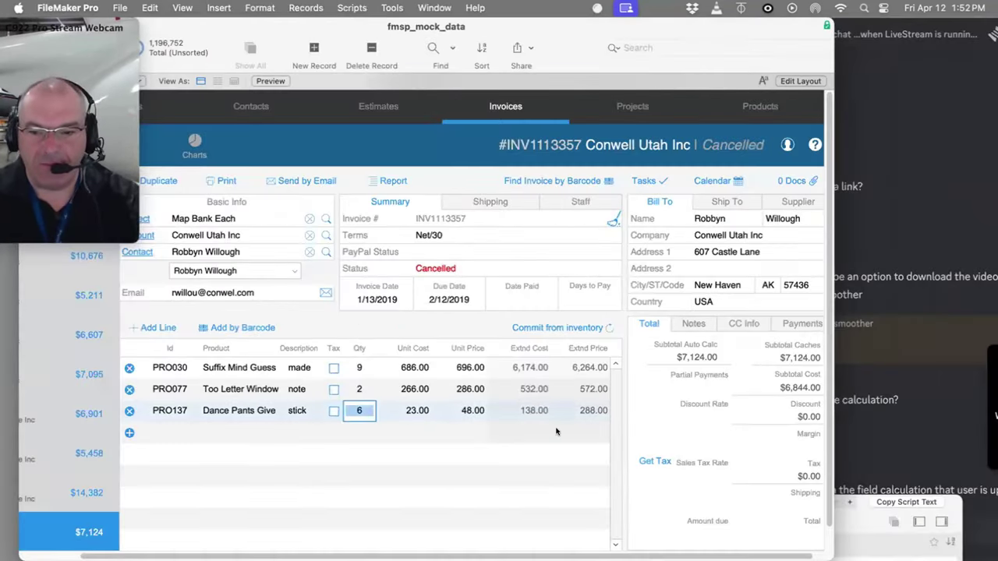
pyautogui.write('1')
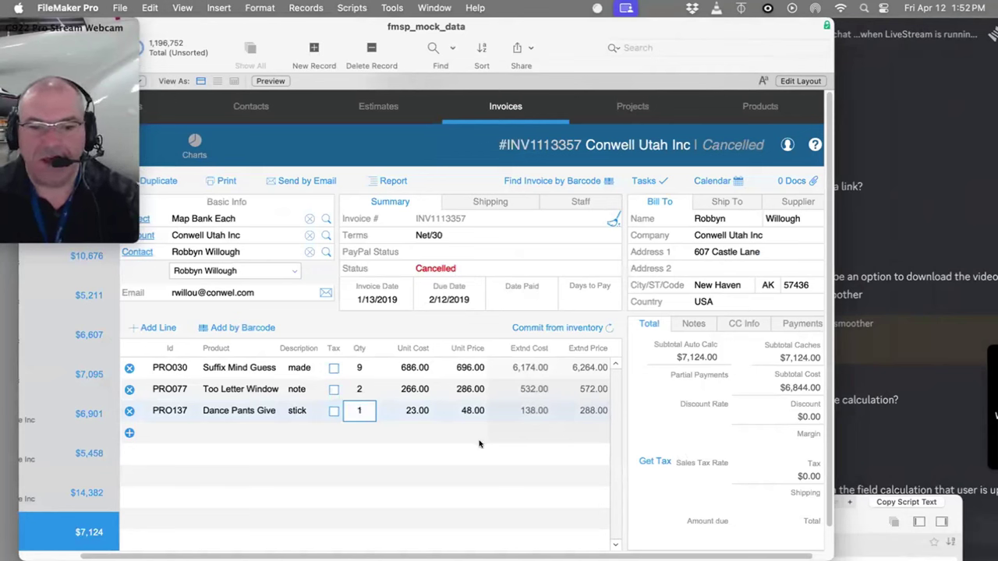
pyautogui.click(415, 413)
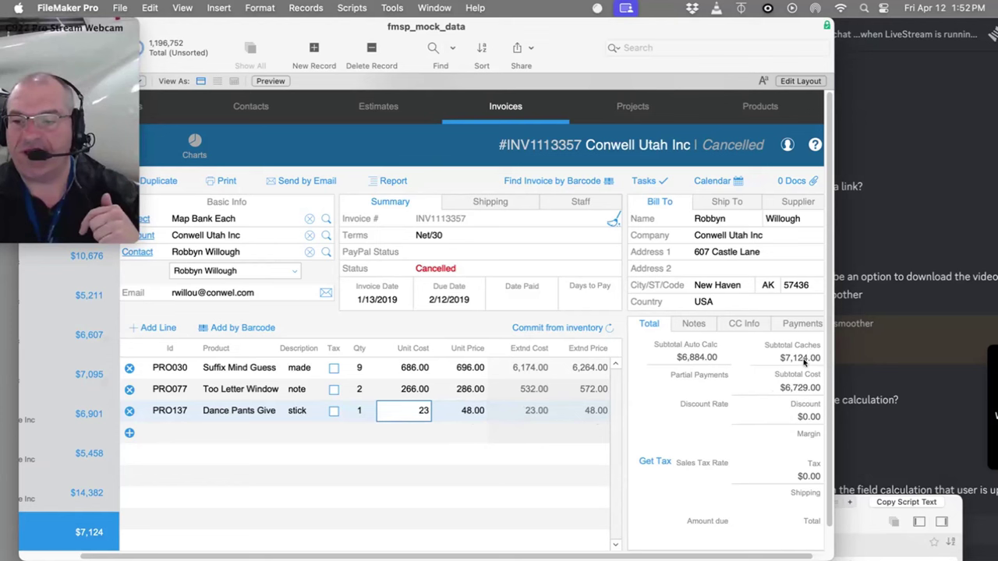
pyautogui.click(633, 405)
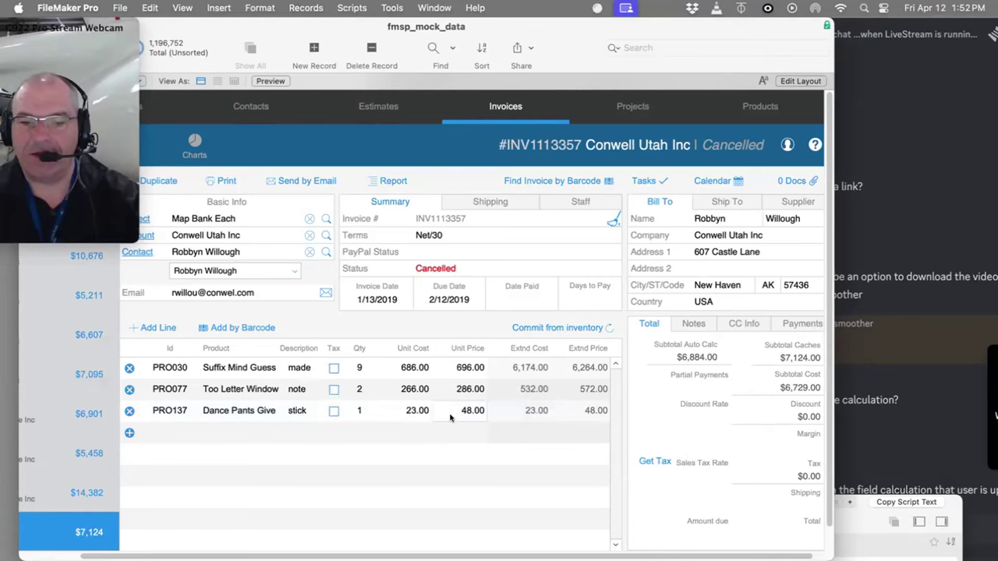
# - In Layout mode, inspect the Subtotal Caches and Subtotal Auto Calc fields in the invoice's Total section
pyautogui.press('super+l')
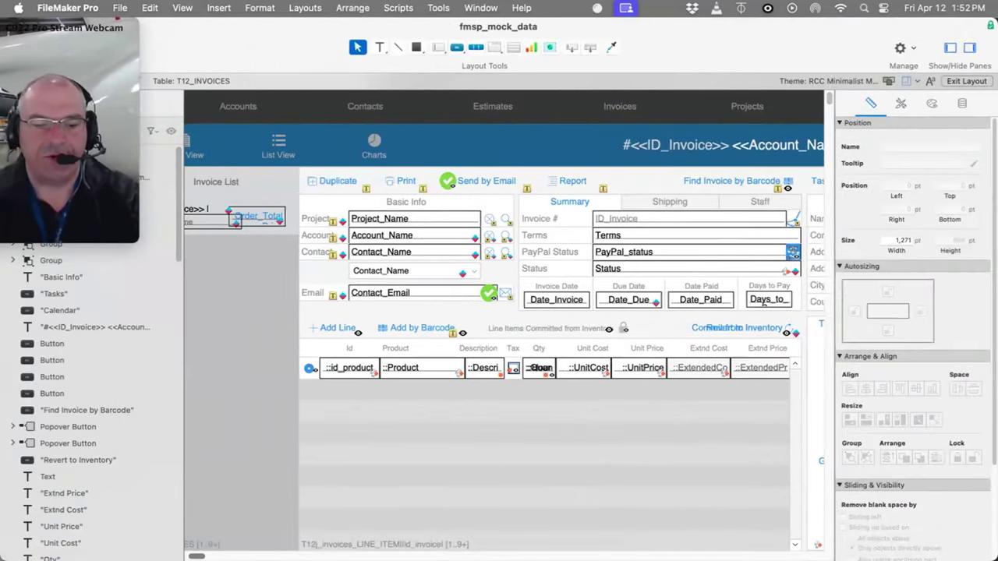
pyautogui.hscroll(10, 451, 355)
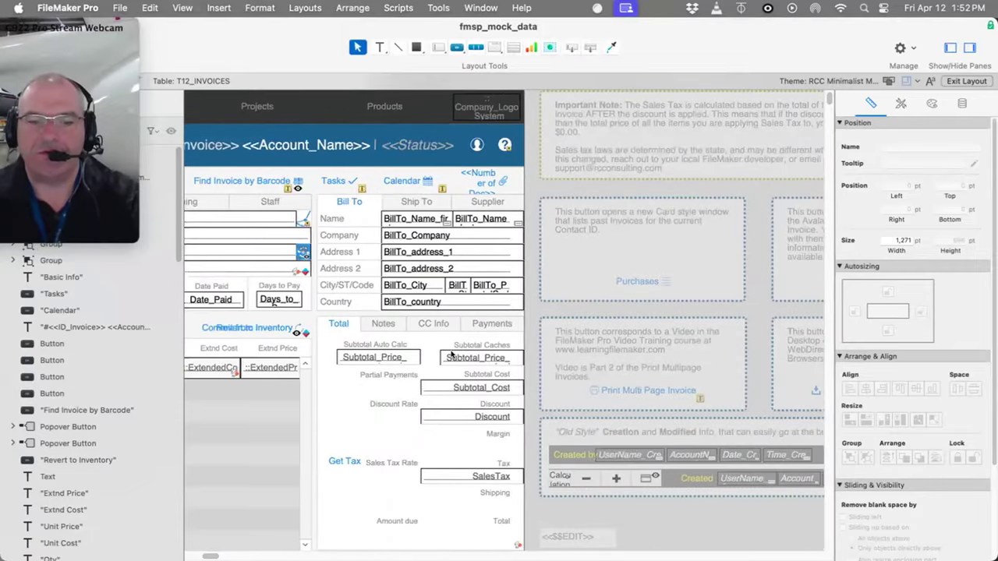
pyautogui.doubleClick(451, 355)
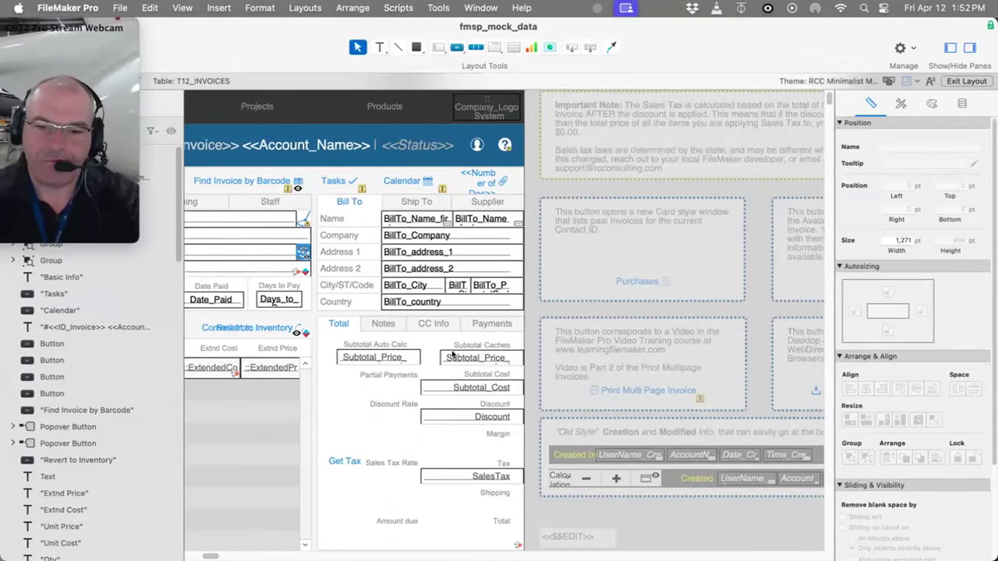
pyautogui.press('Escape')
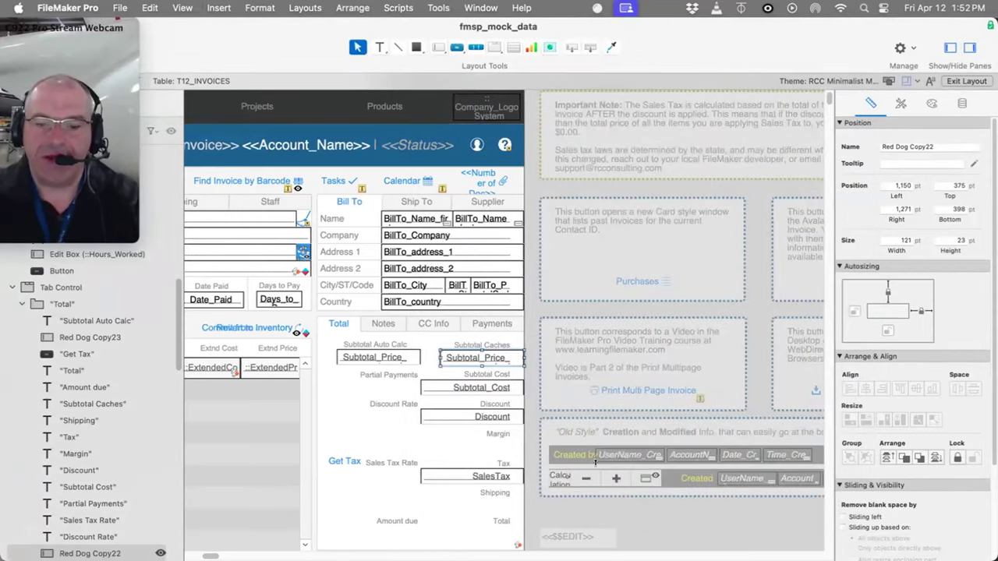
pyautogui.click(384, 358)
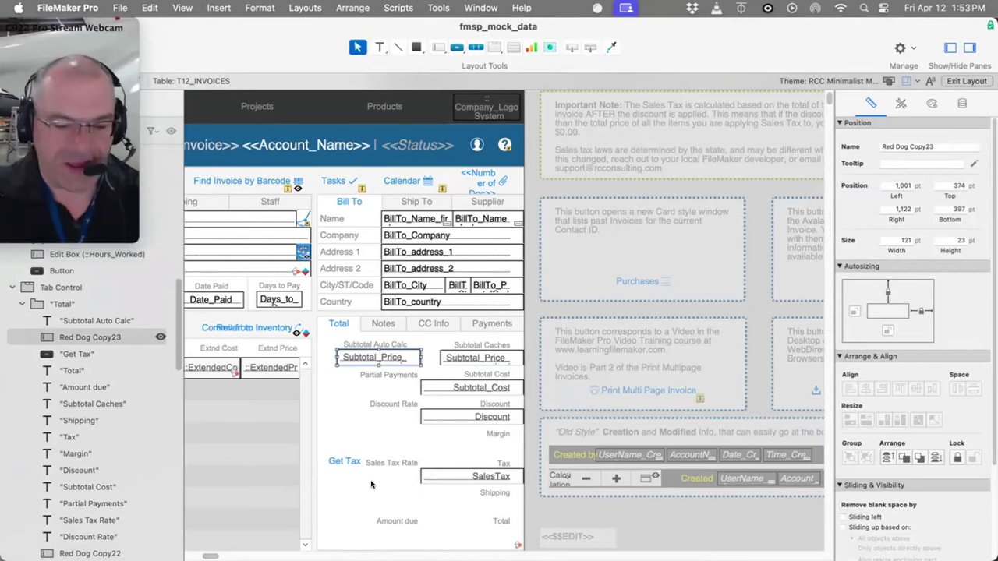
pyautogui.press('super+s')
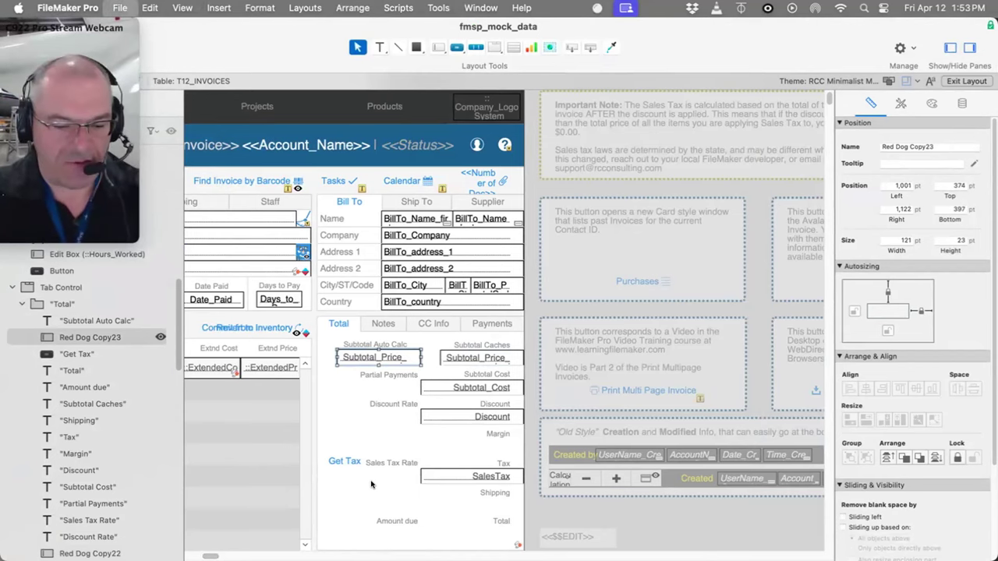
# - Reopen script 1154 in the Script Workspace and insert a Show Custom Dialog step on line 2, above the cached-calcs comment
pyautogui.press('super+shift+d')
pyautogui.press('Escape')
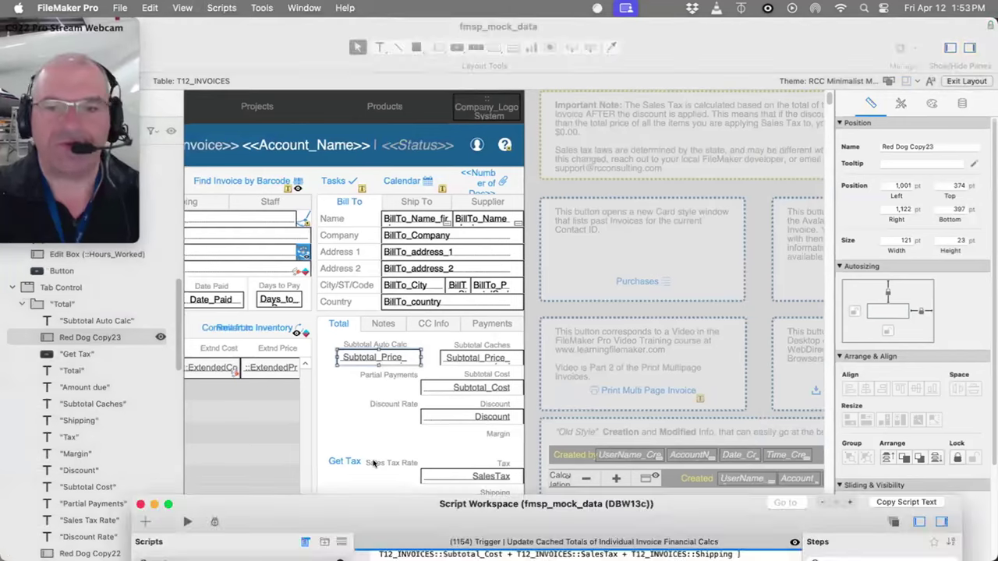
pyautogui.doubleClick(867, 508)
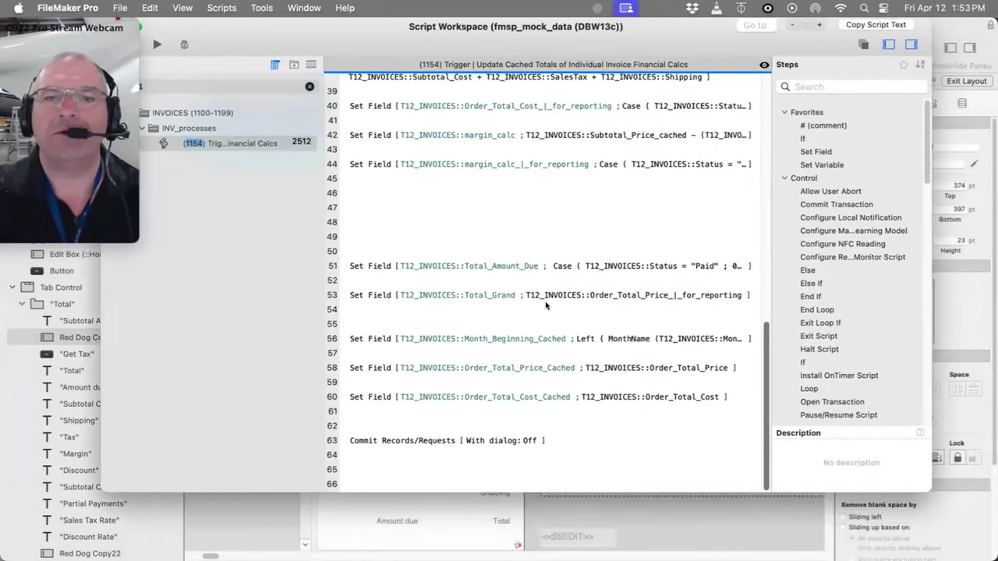
pyautogui.scroll(12, 545, 306)
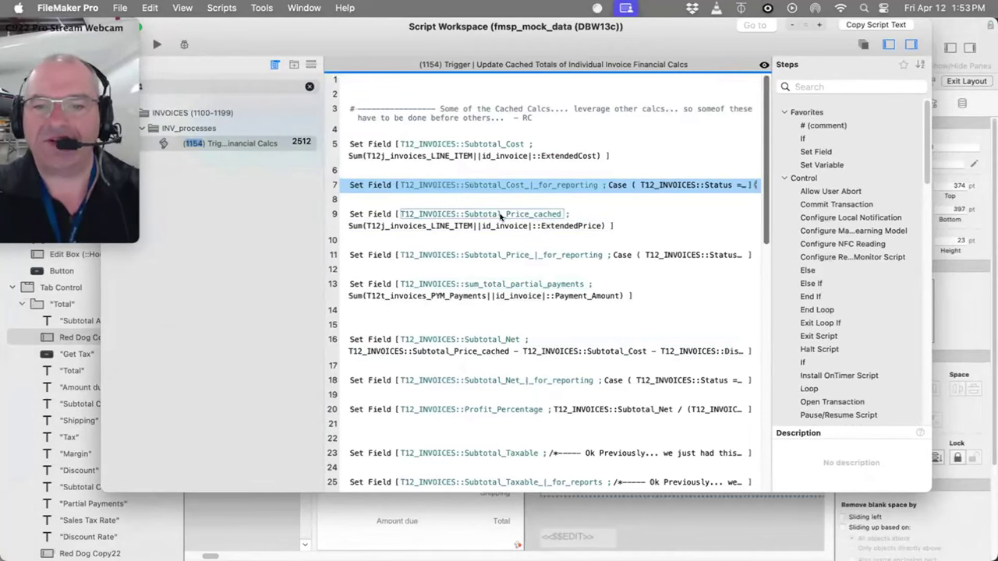
pyautogui.moveTo(343, 28); pyautogui.dragTo(404, 103)
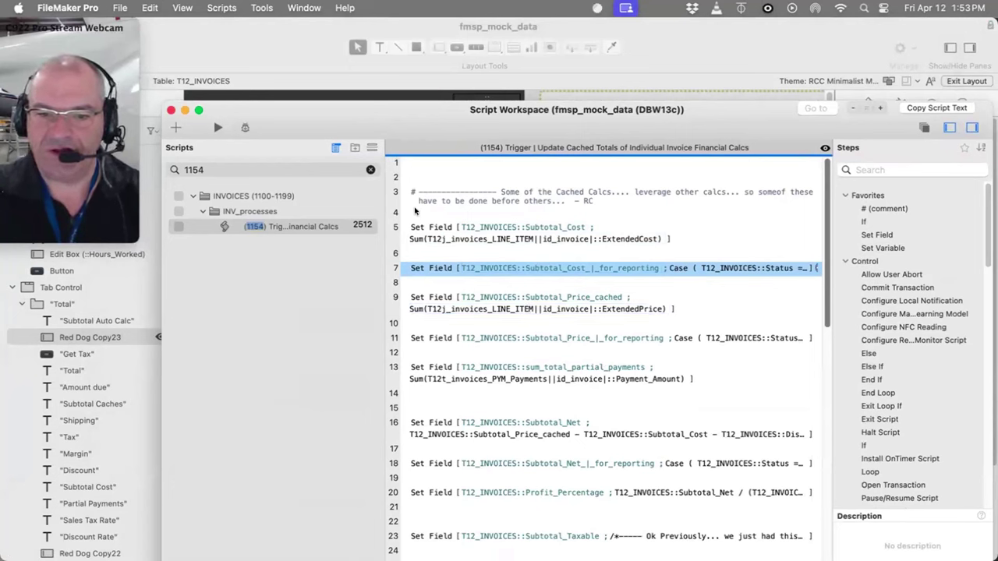
pyautogui.click(418, 181)
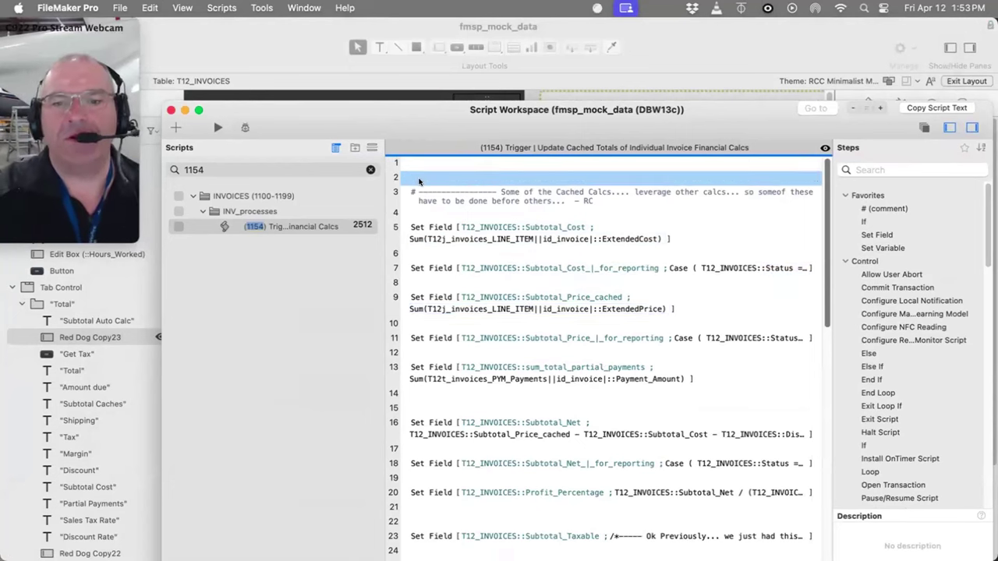
pyautogui.write('show ')
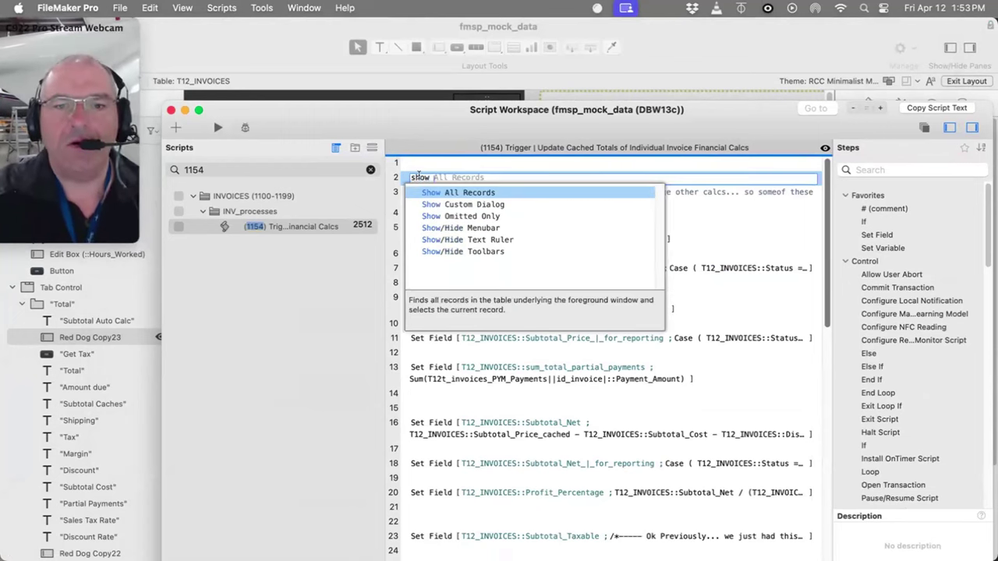
pyautogui.write('cus')
pyautogui.press('Return')
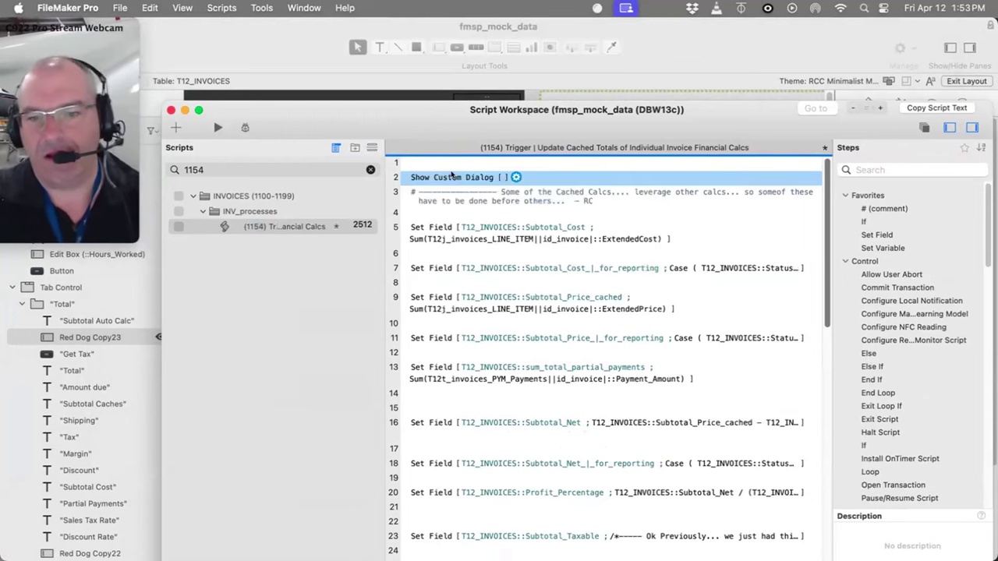
# - Set the Show Custom Dialog step's title and message to "trigger fired" and clear the label of Button 2
pyautogui.click(516, 178)
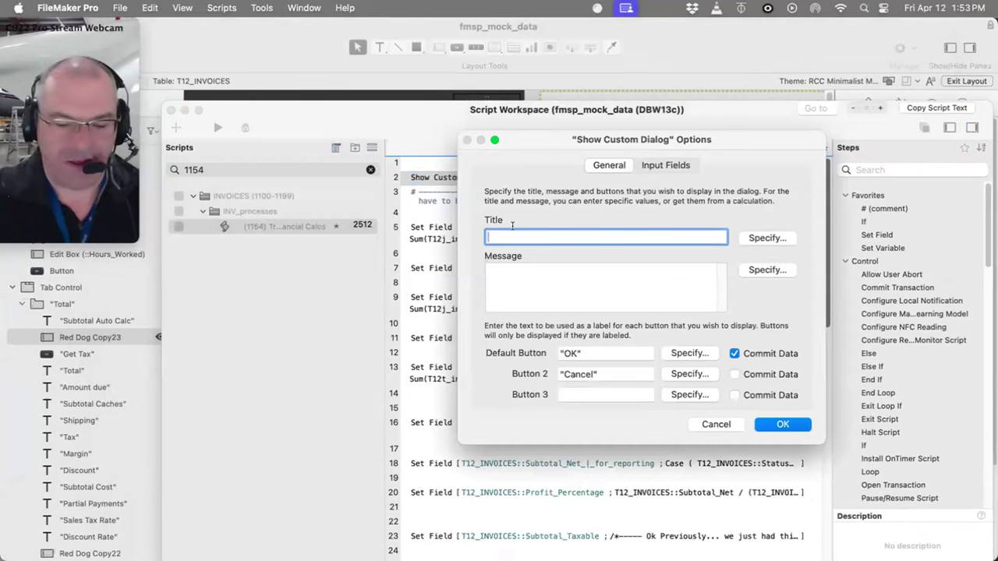
pyautogui.write('trigger ')
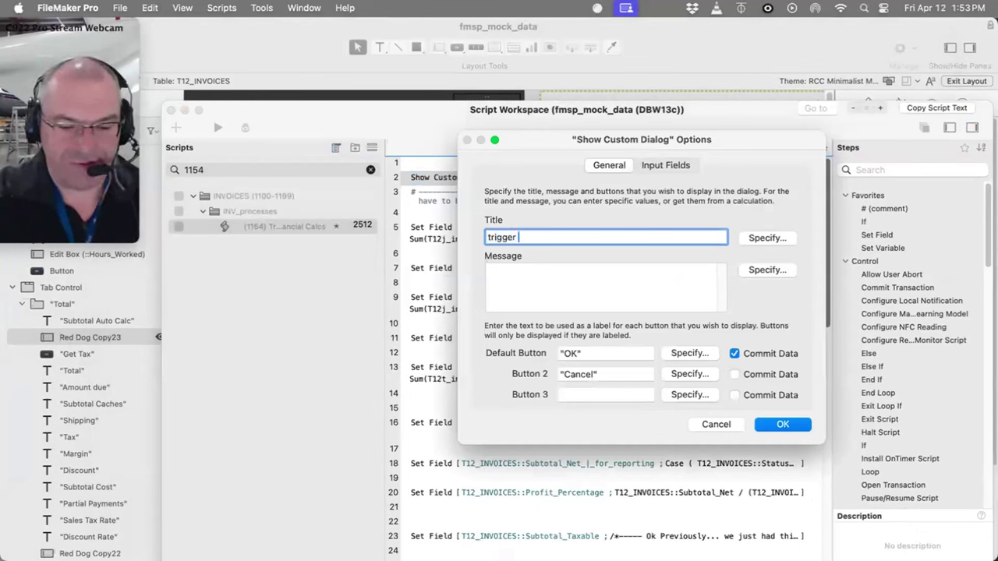
pyautogui.write('fired')
pyautogui.click(572, 300)
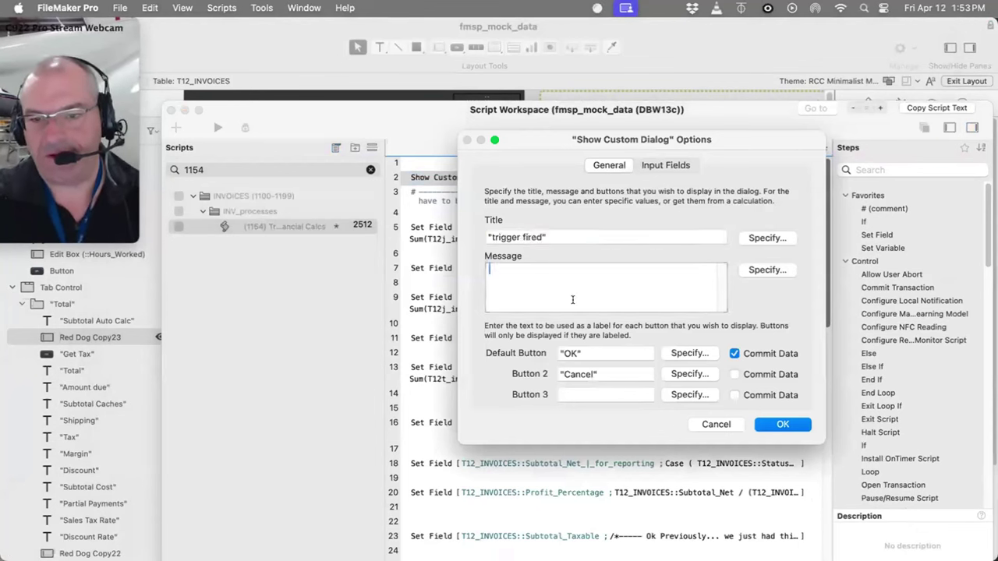
pyautogui.write('trigger fired')
pyautogui.doubleClick(581, 375)
pyautogui.press('BackSpace')
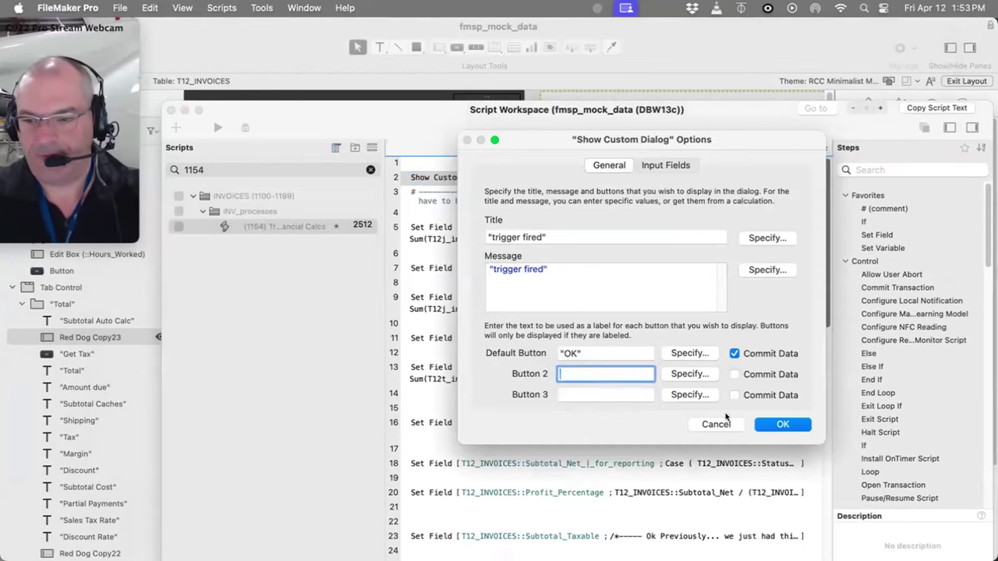
pyautogui.click(782, 424)
# - Save script 1154, close the Script Workspace, and return the invoice layout to Browse mode
pyautogui.press('super+s')
pyautogui.click(373, 311)
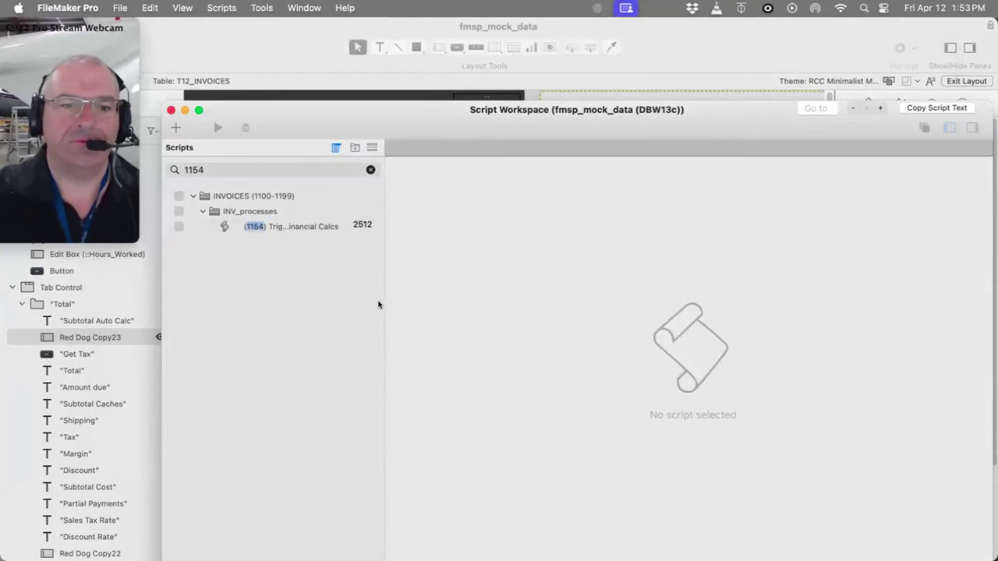
pyautogui.press('super+w')
pyautogui.press('super+b')
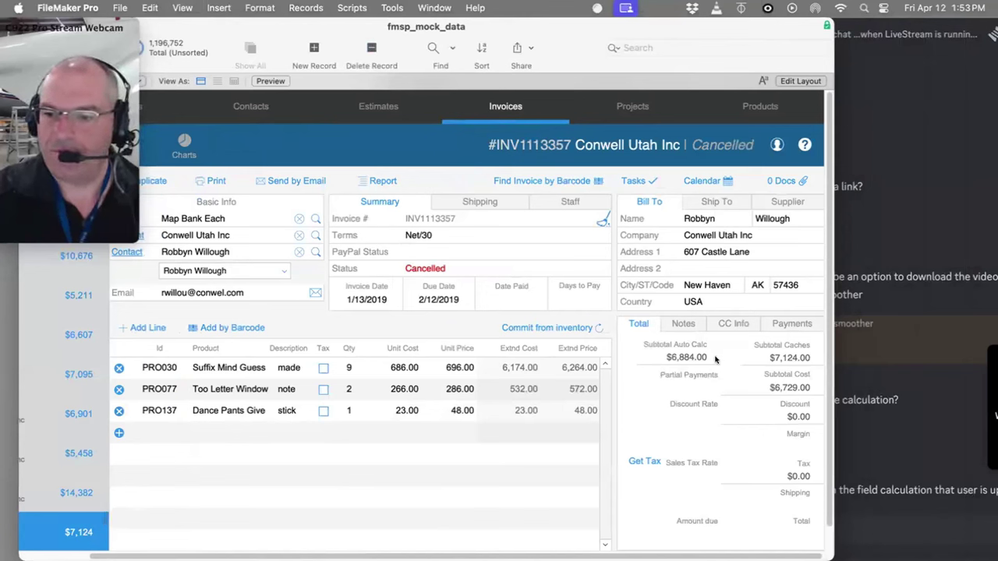
# - Set the Dance Pants Give line's quantity to 2, acknowledge the trigger dialog, and commit the record
pyautogui.click(359, 409)
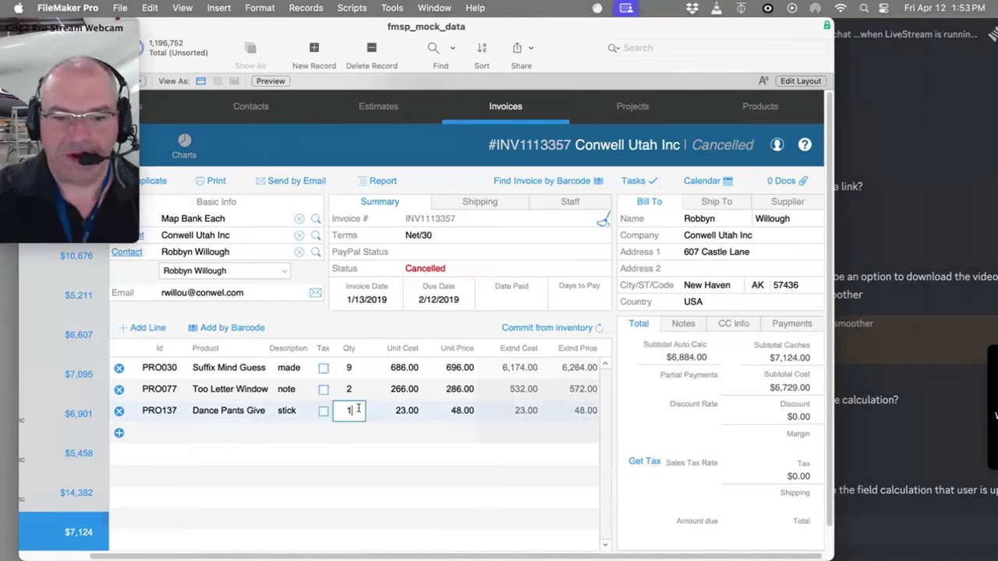
pyautogui.doubleClick(343, 410)
pyautogui.write('2')
pyautogui.click(567, 417)
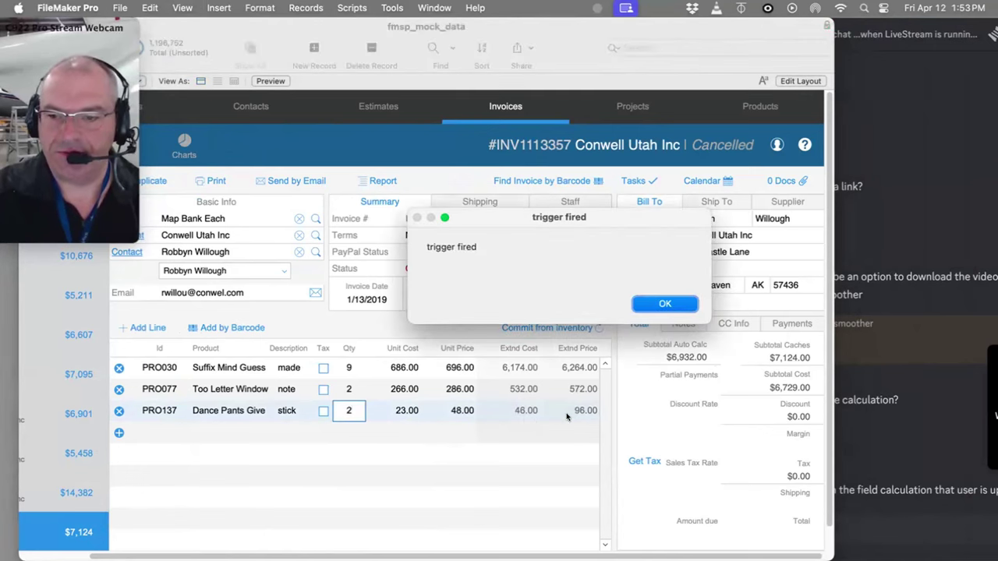
pyautogui.click(665, 304)
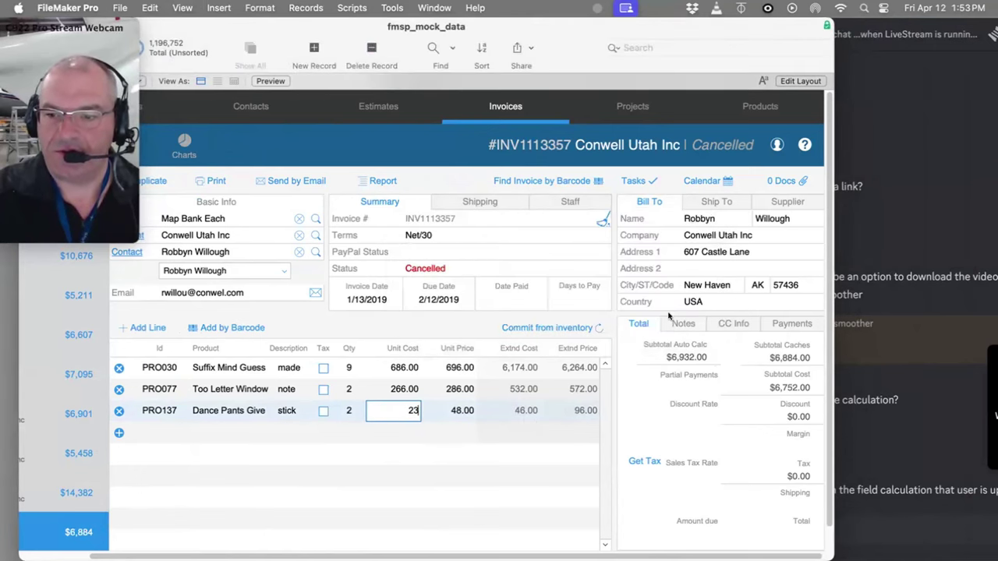
pyautogui.click(614, 406)
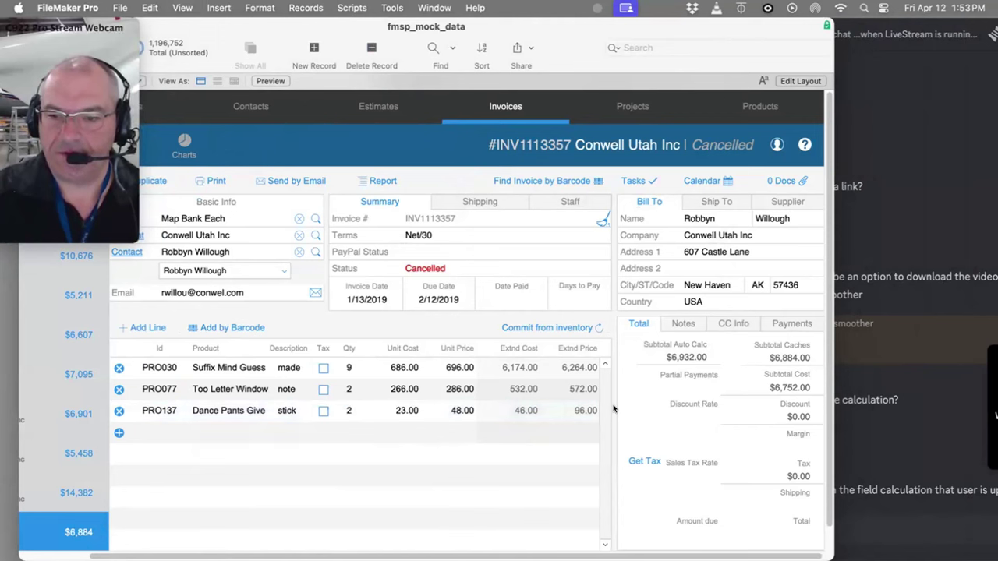
# - Set the Dance Pants Give line's quantity to 5 and acknowledge the trigger dialog
pyautogui.click(337, 413)
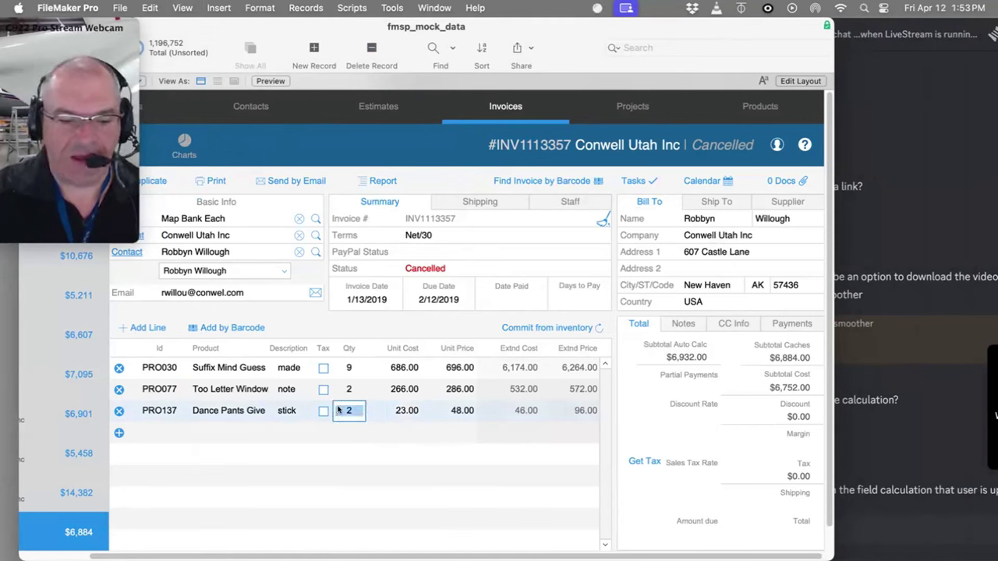
pyautogui.write('5')
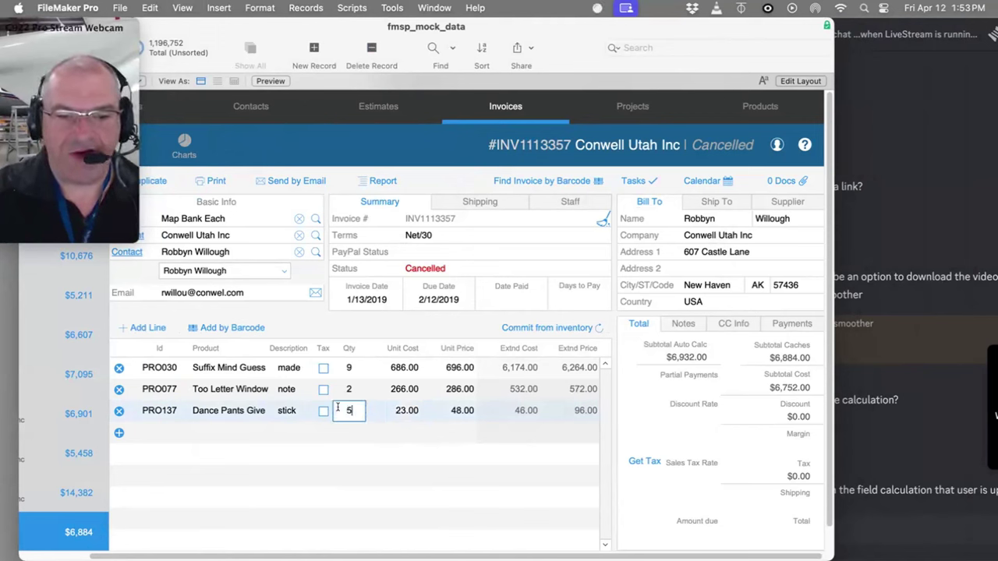
pyautogui.click(618, 405)
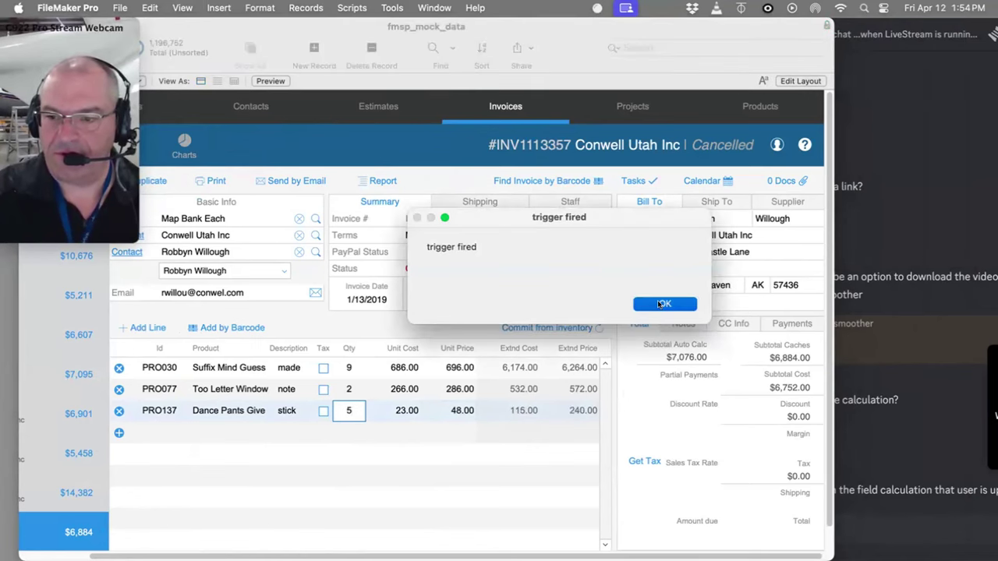
pyautogui.click(661, 304)
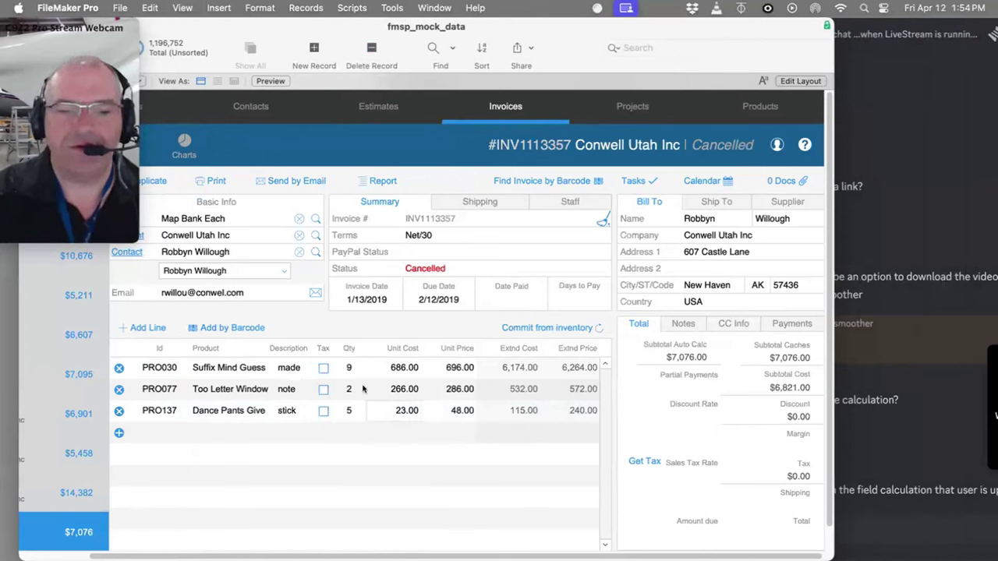
# - Set the Suffix Mind Guess line's quantity to 1, acknowledge the trigger dialog, and commit the record
pyautogui.click(349, 364)
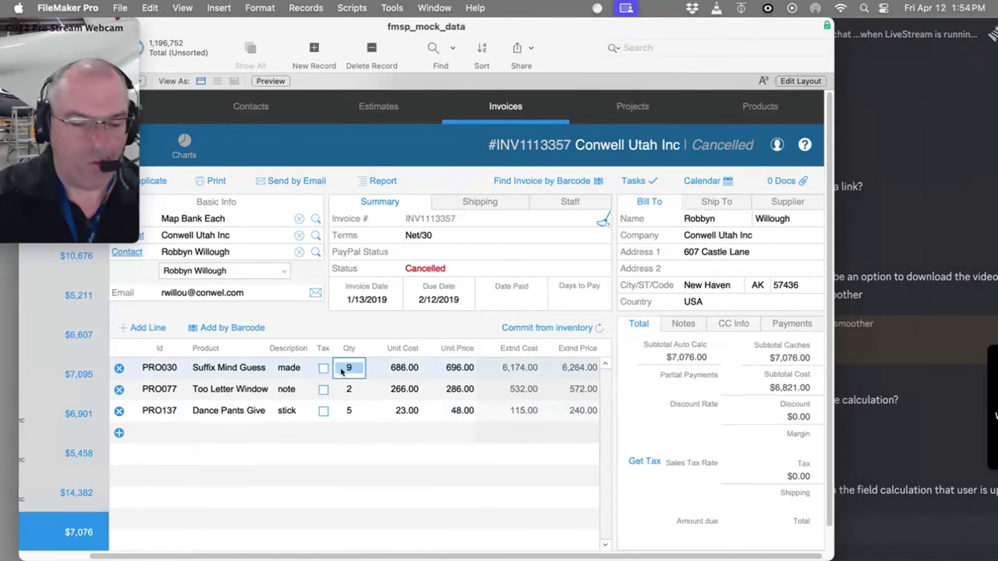
pyautogui.write('1')
pyautogui.click(607, 341)
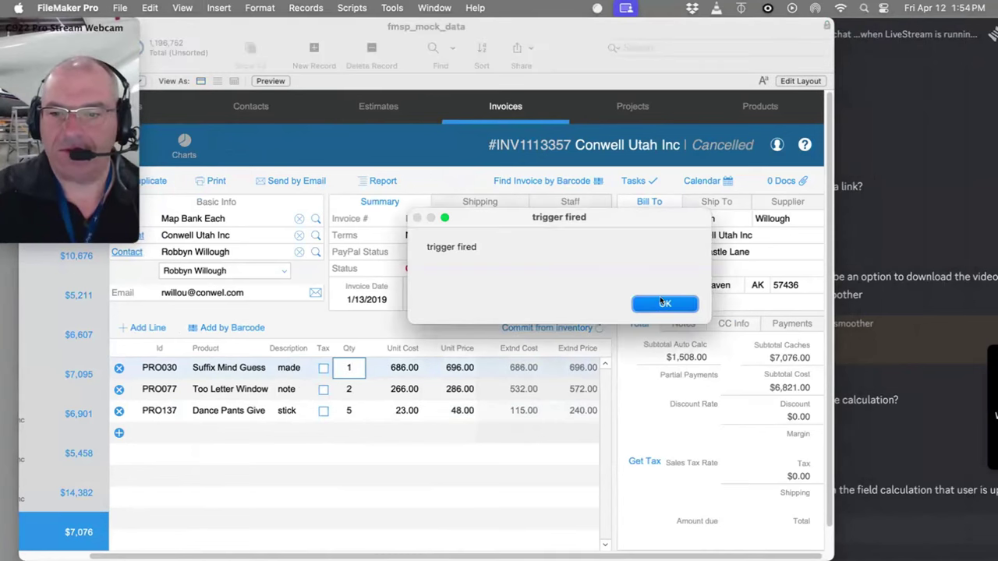
pyautogui.click(663, 303)
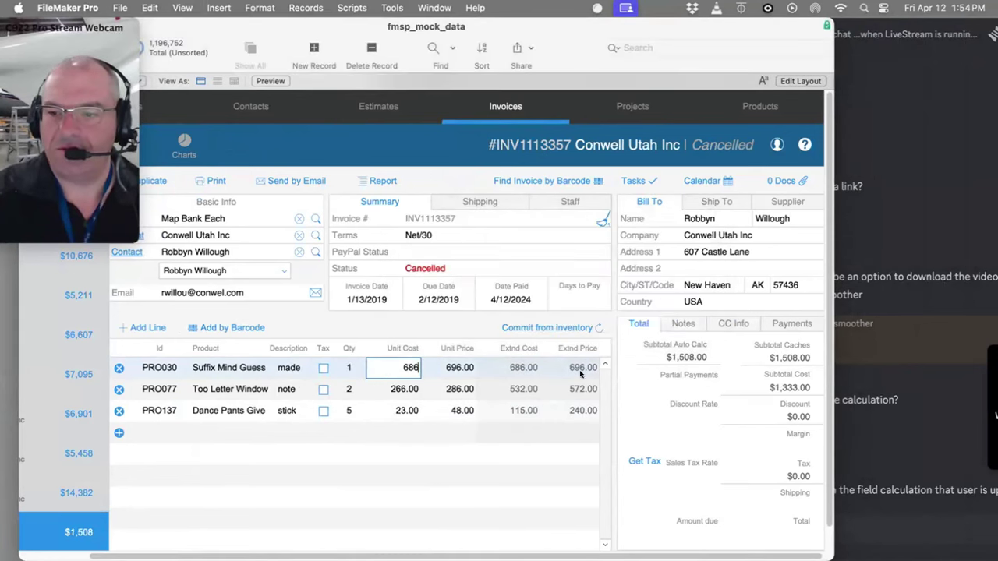
pyautogui.click(600, 388)
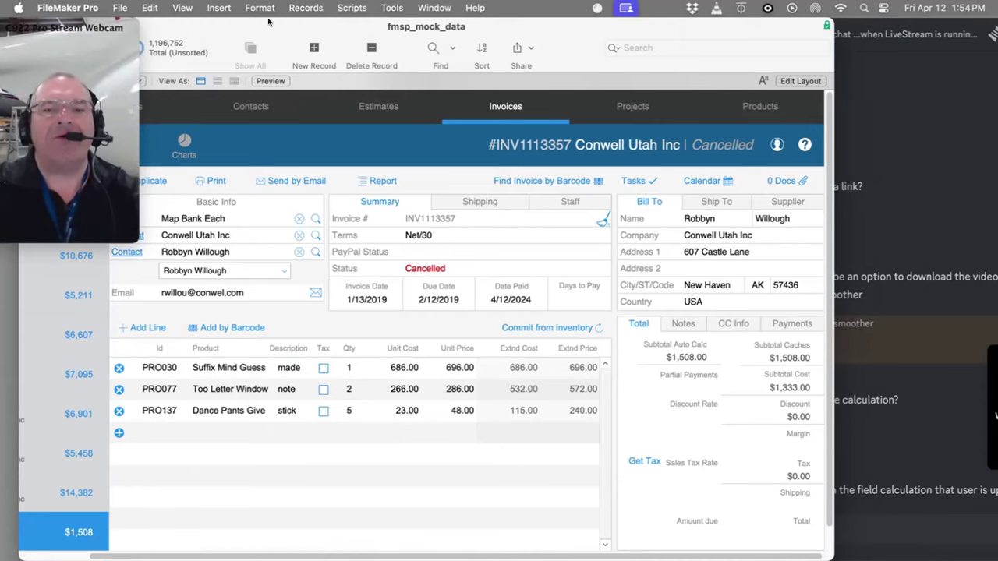
# - Reposition the window to expose the record navigation controls and jump to invoice record 666328
pyautogui.hotkey('ctrl', 'alt', 'c')
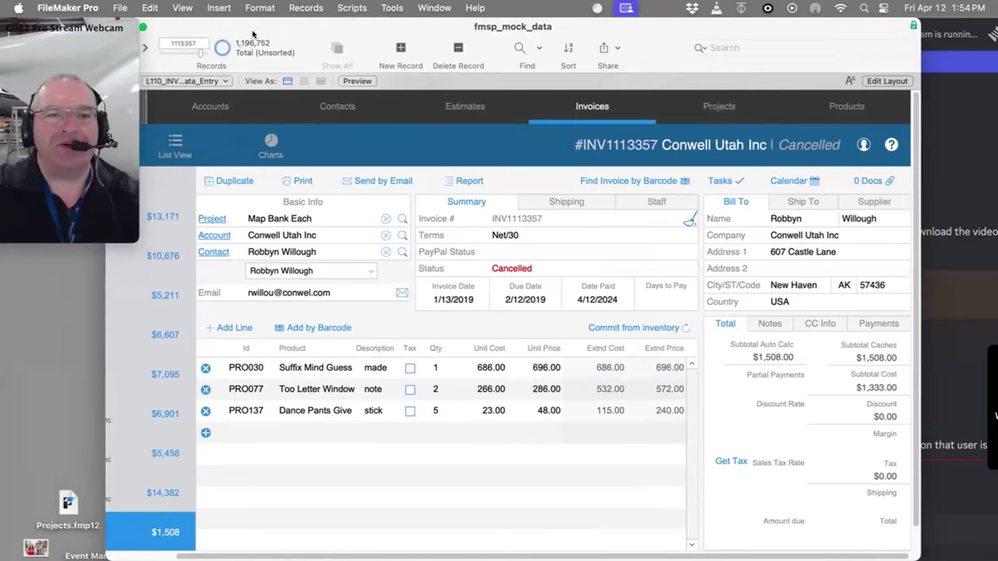
pyautogui.hotkey('ctrl', 'alt', 'c')
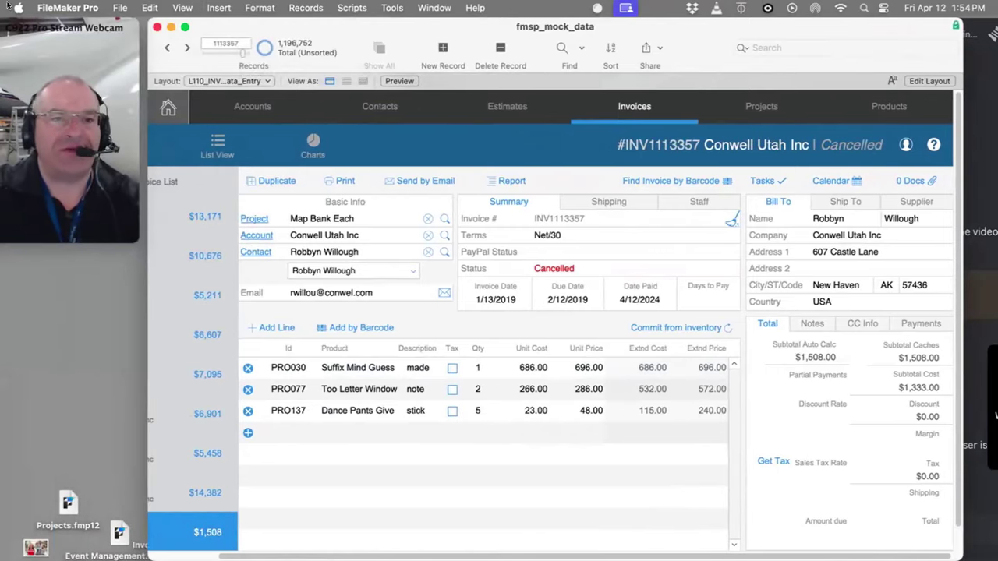
pyautogui.moveTo(229, 53); pyautogui.dragTo(227, 53)
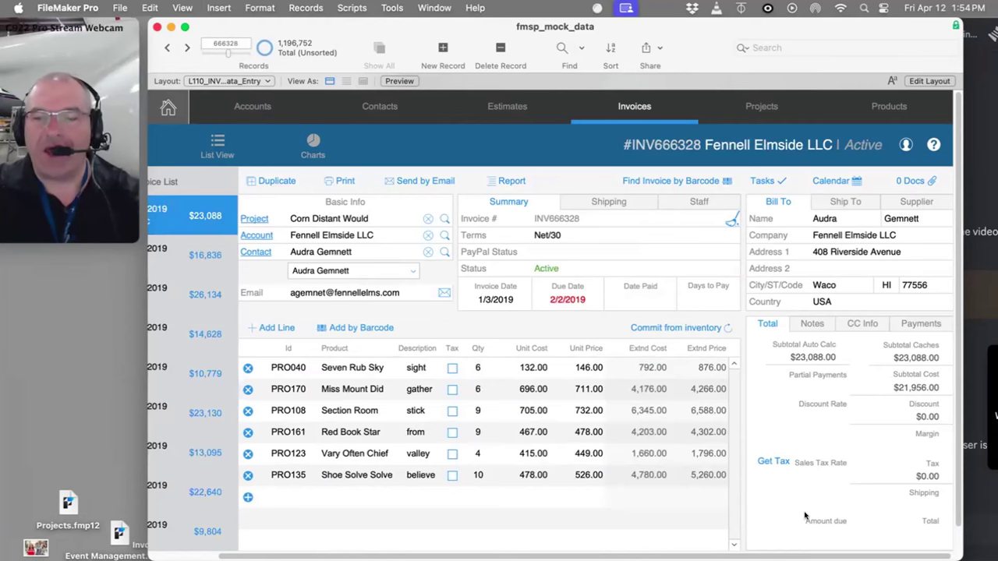
# - Delete the Subtotal Auto Calc field from the Total section in Layout mode, keeping its label, and return to Browse mode
pyautogui.press('super+l')
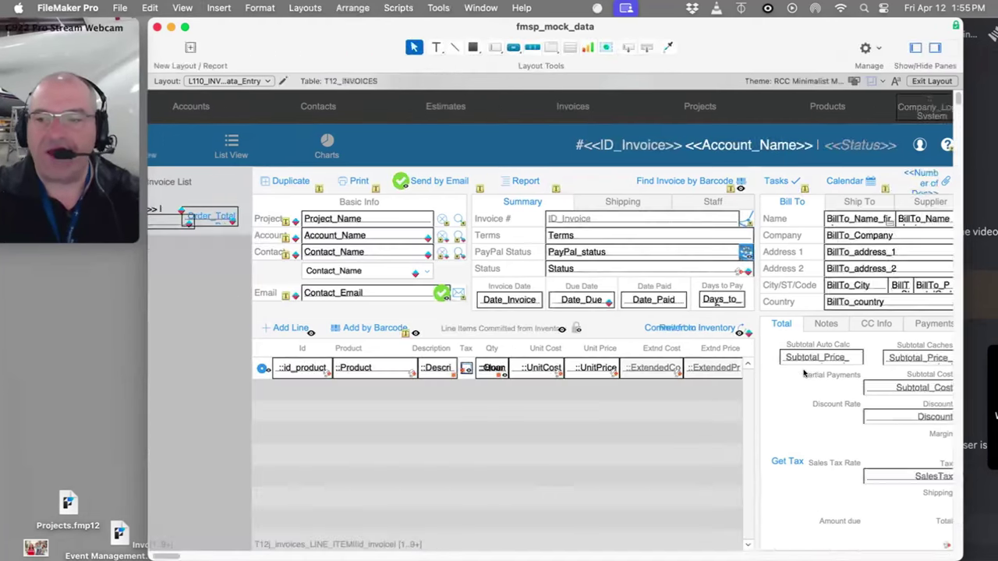
pyautogui.click(816, 358)
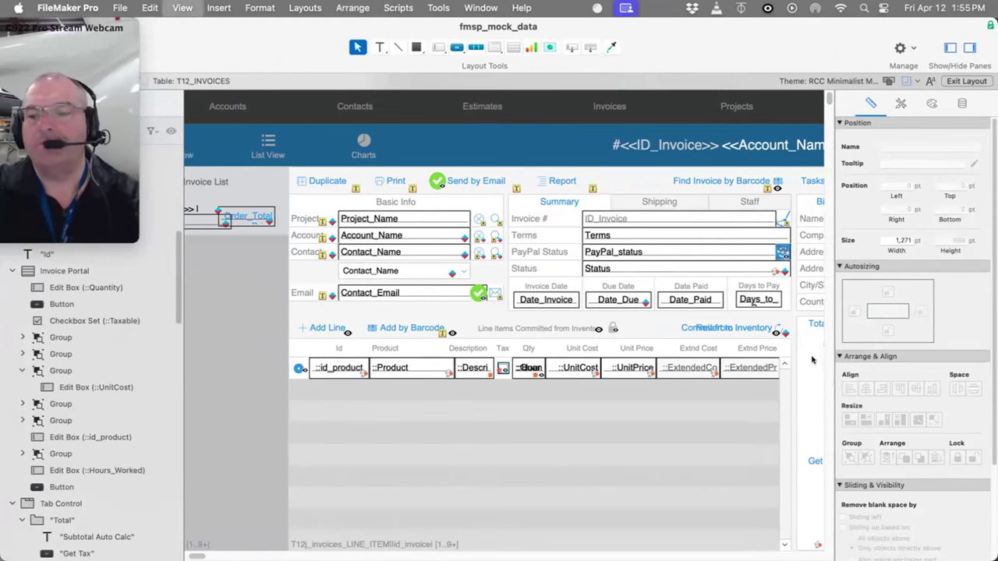
pyautogui.press('super+b')
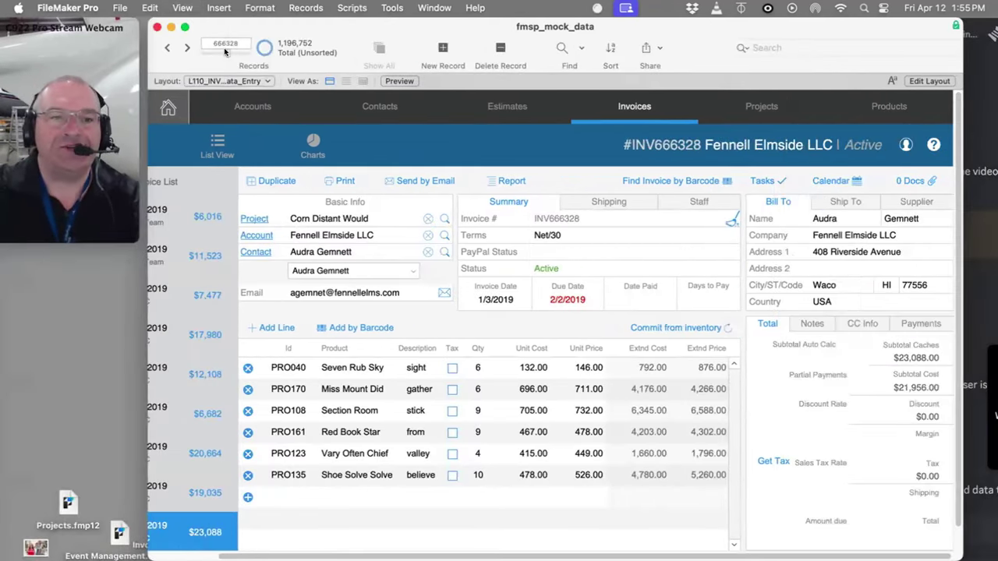
# - Jump to invoice record 415725 and to record 699970 to compare how quickly the records load
pyautogui.moveTo(225, 51); pyautogui.dragTo(216, 52)
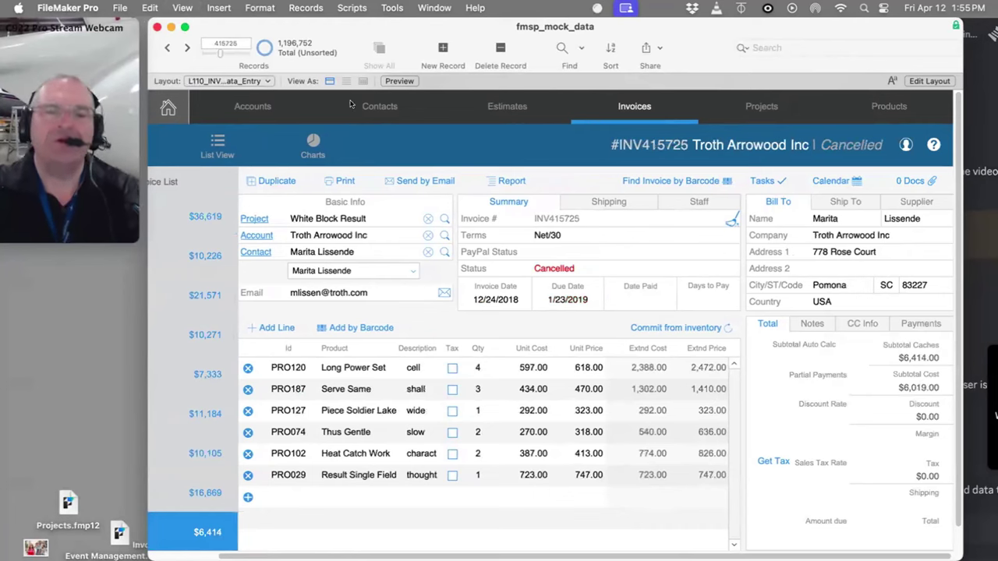
pyautogui.moveTo(227, 52); pyautogui.dragTo(229, 52)
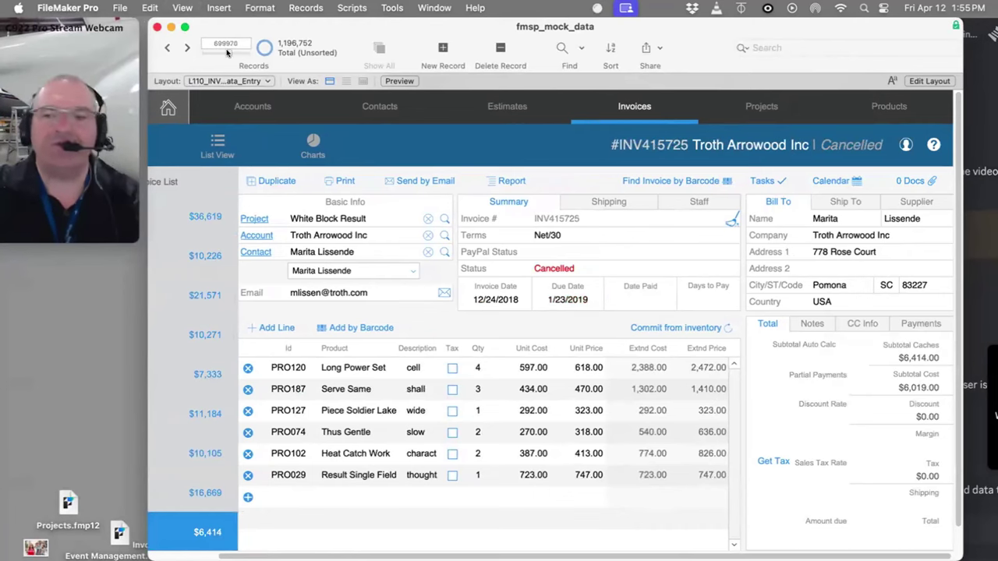
# - Open the List View of all invoices and stop the calculation of the "summary of all Invoices" field
pyautogui.click(218, 143)
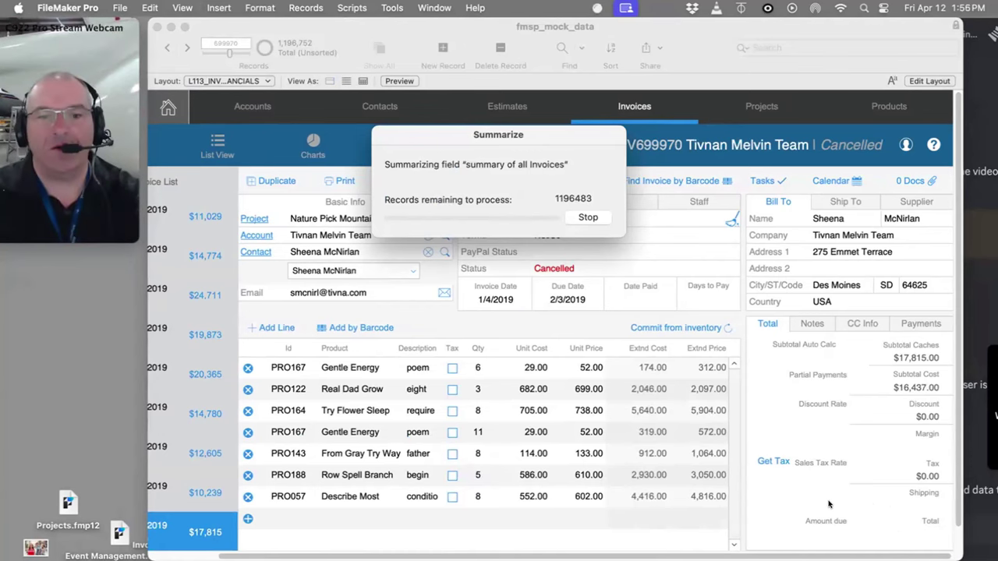
pyautogui.click(589, 217)
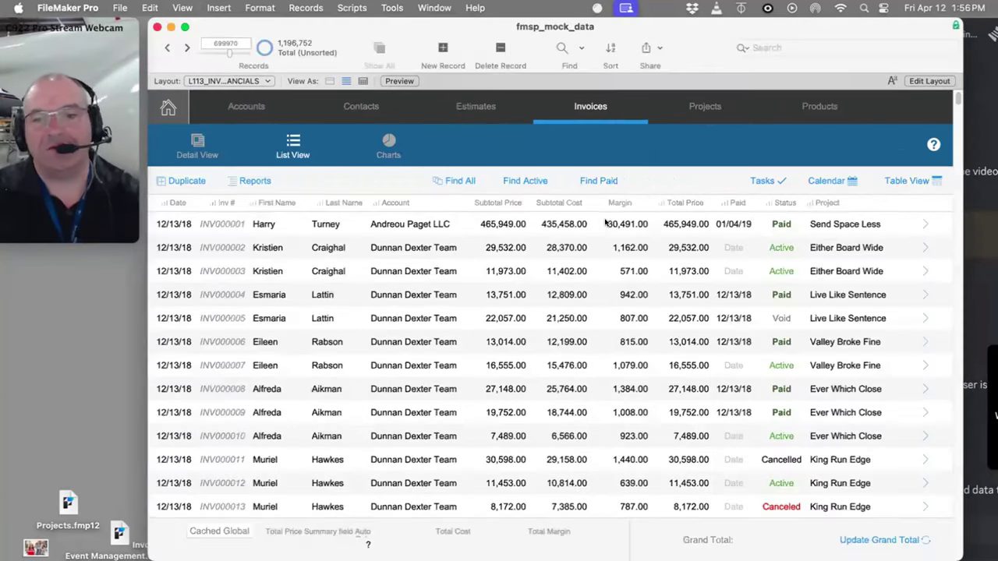